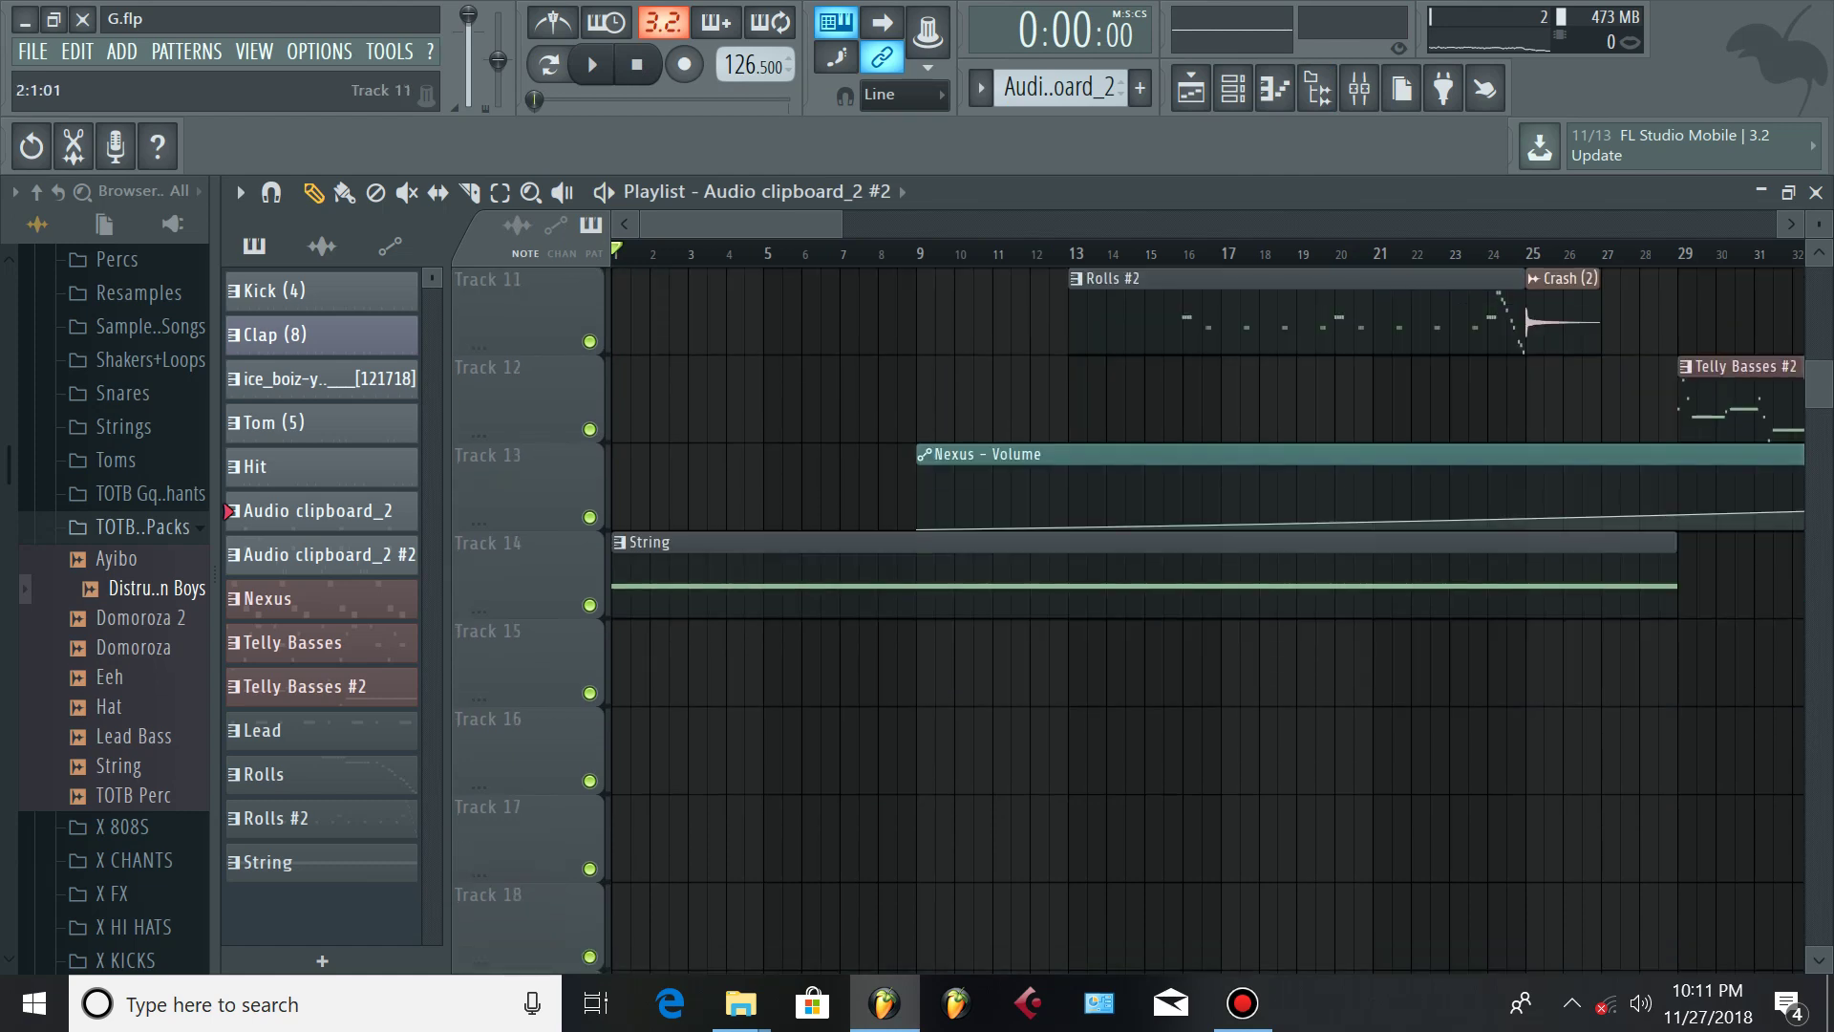
Inspect the String clip's long note in the piano roll, start song playback and return to the playlist
{"action": "double_click", "coordinate": [706, 543]}
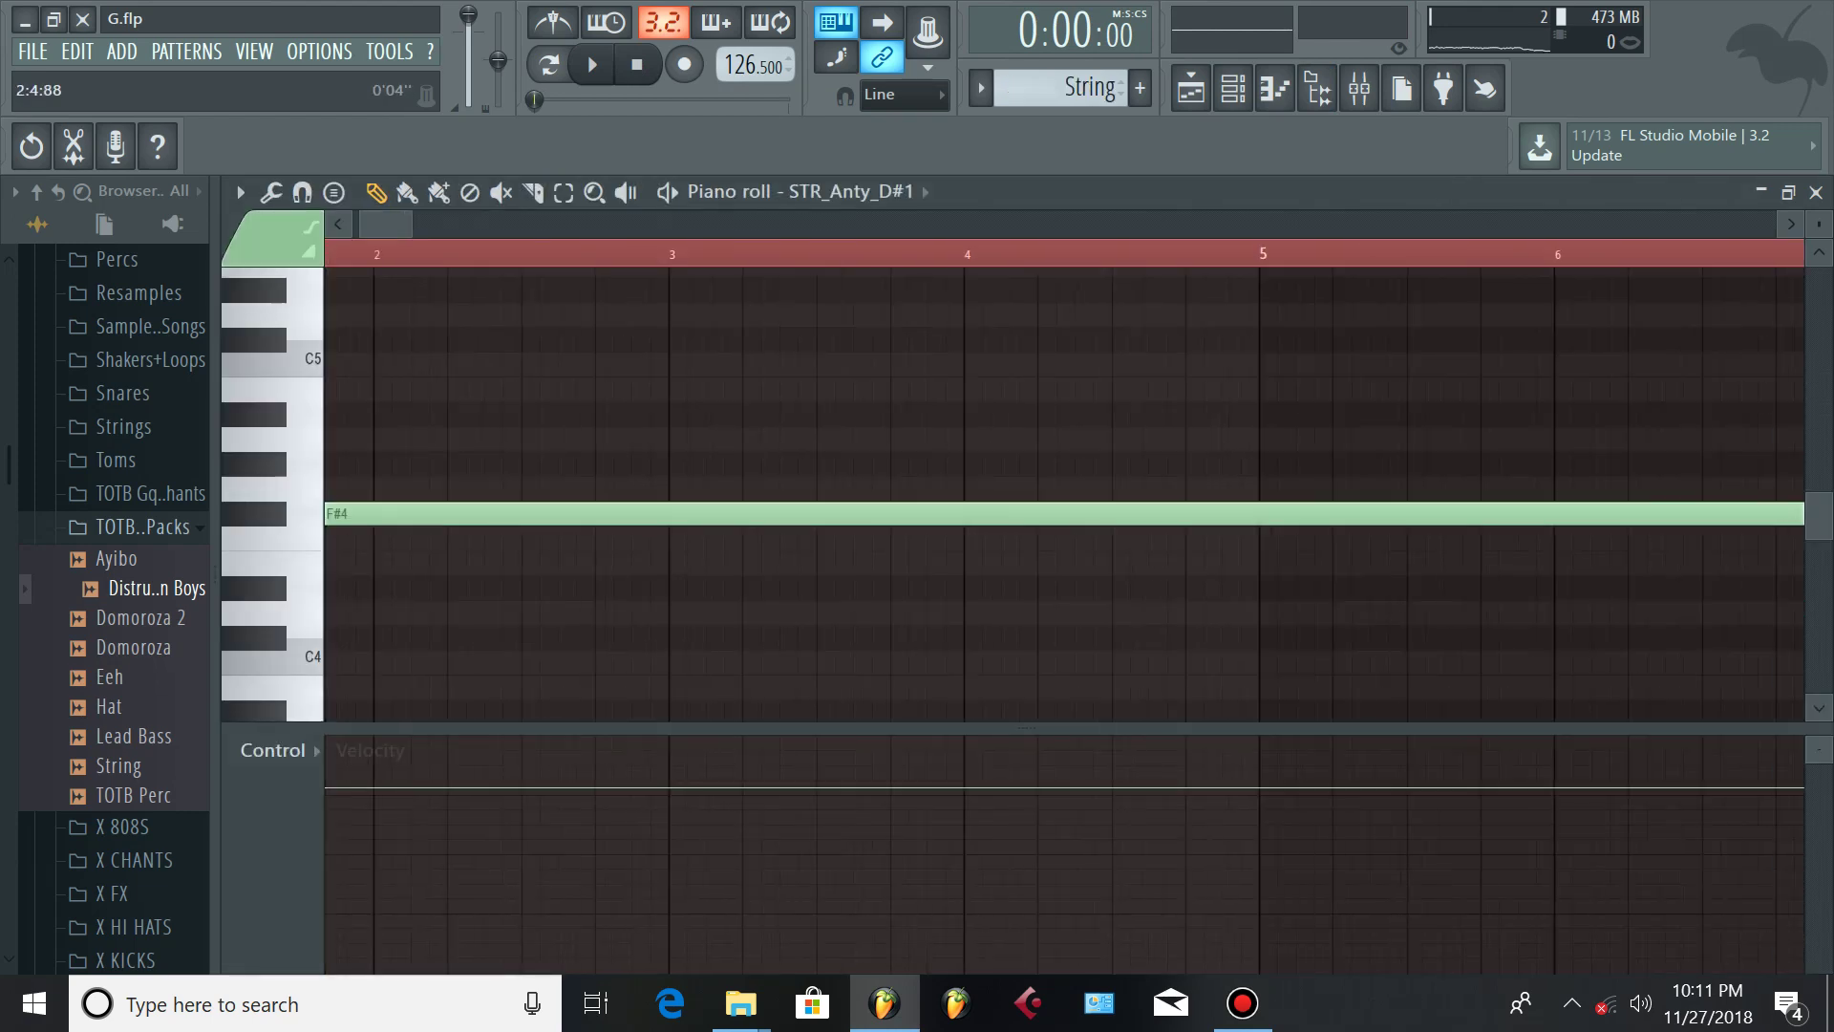
{"action": "scroll", "coordinate": [652, 494], "scroll_direction": "down", "scroll_amount": 7}
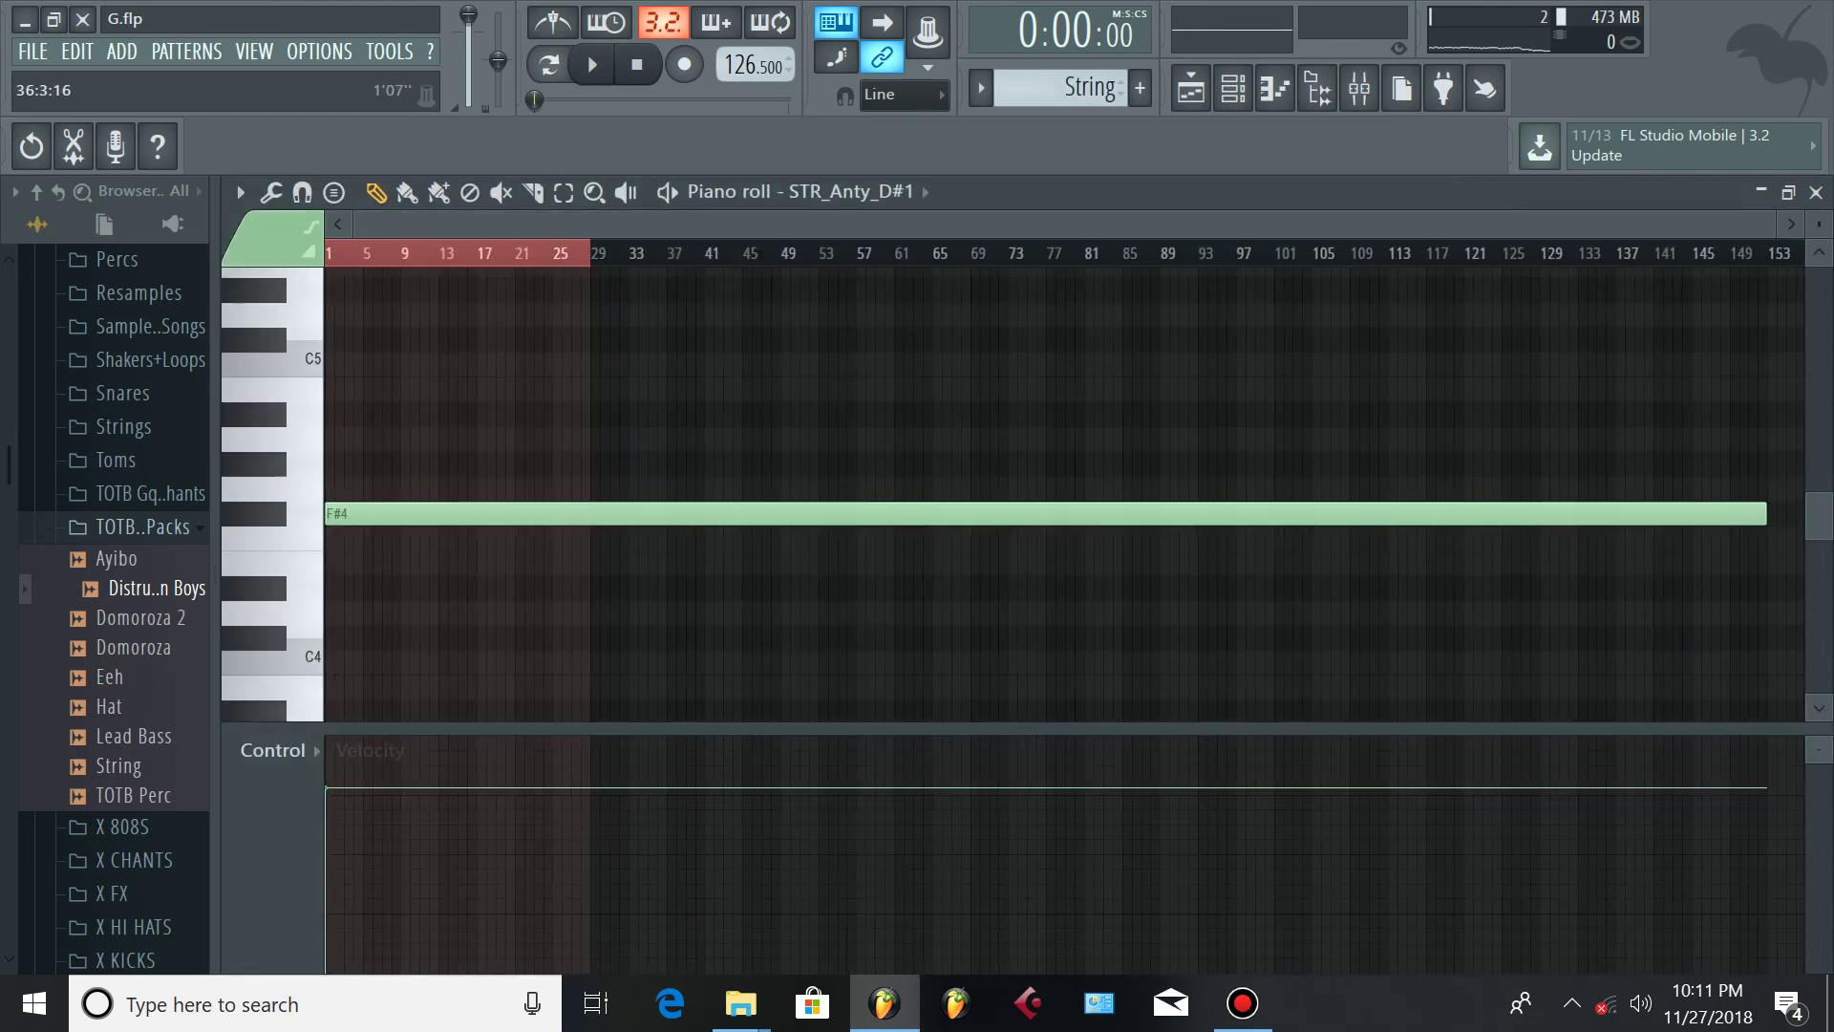
{"action": "key", "text": "space"}
{"action": "key", "text": "F5"}
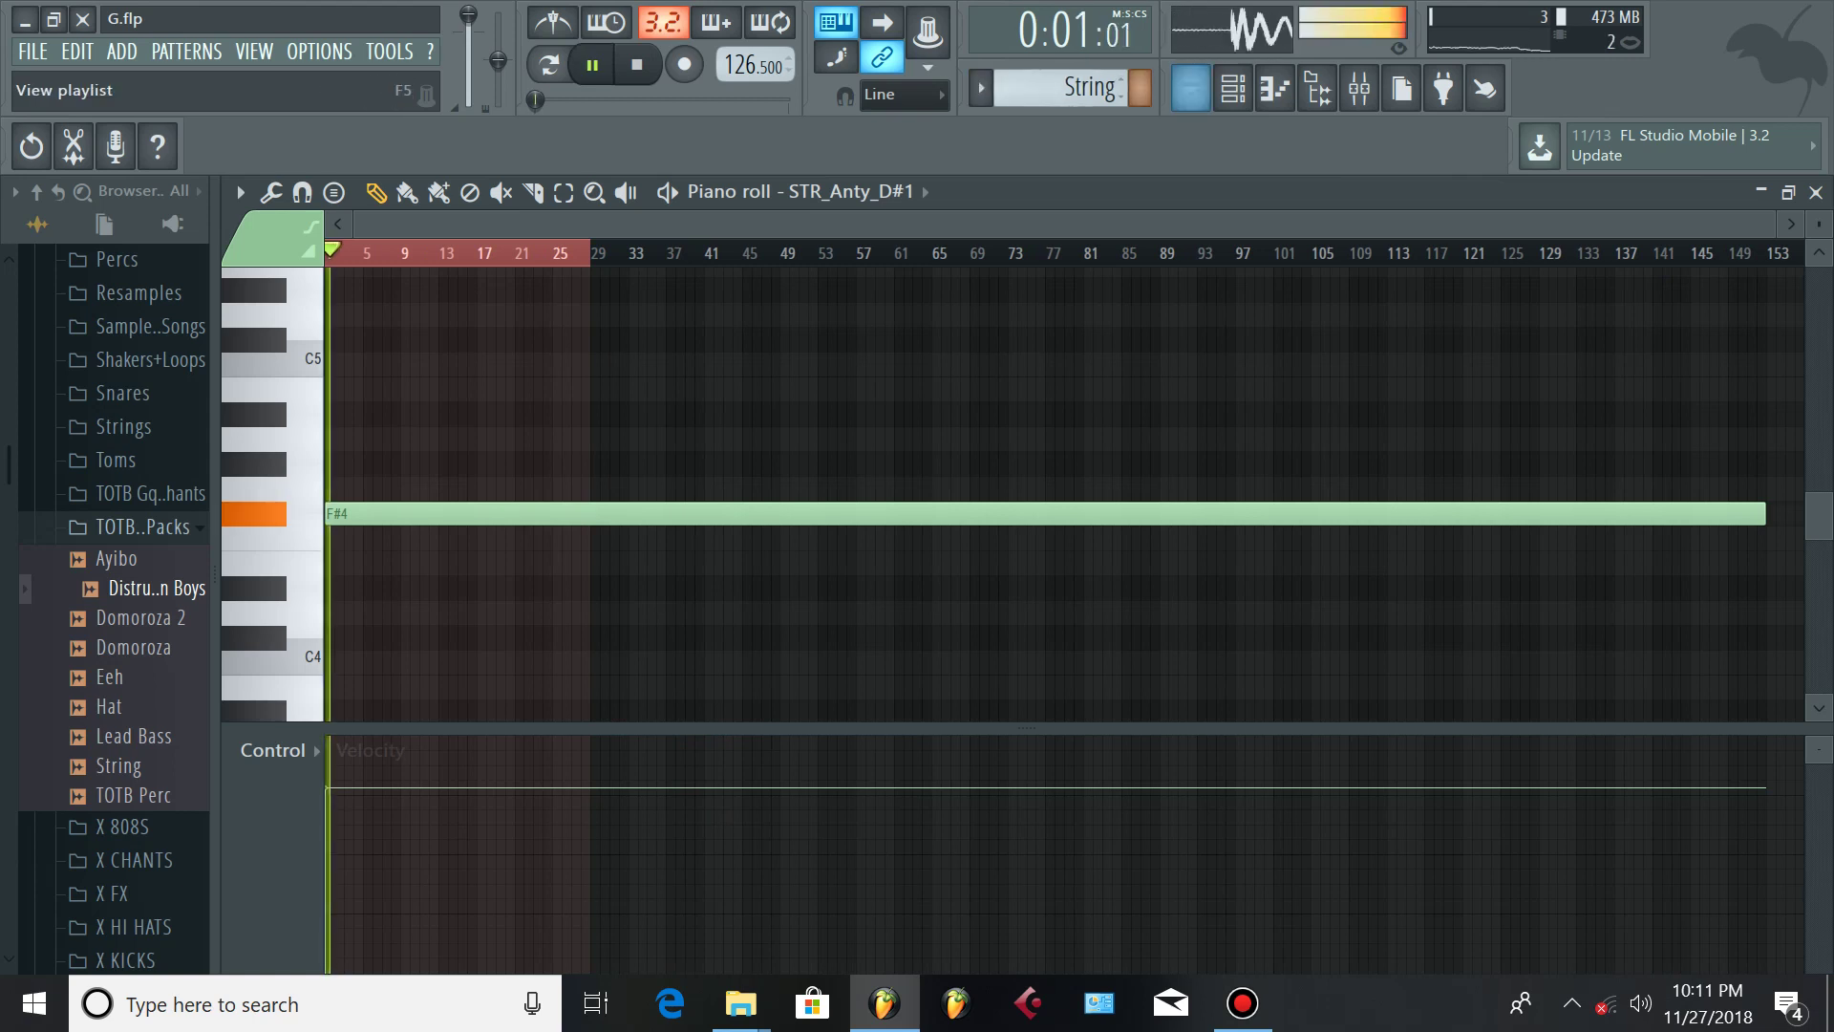
Review the arrangement's clips from Track 1 down to the String track in the playlist during playback
{"action": "scroll", "coordinate": [855, 621], "scroll_direction": "up", "scroll_amount": 4}
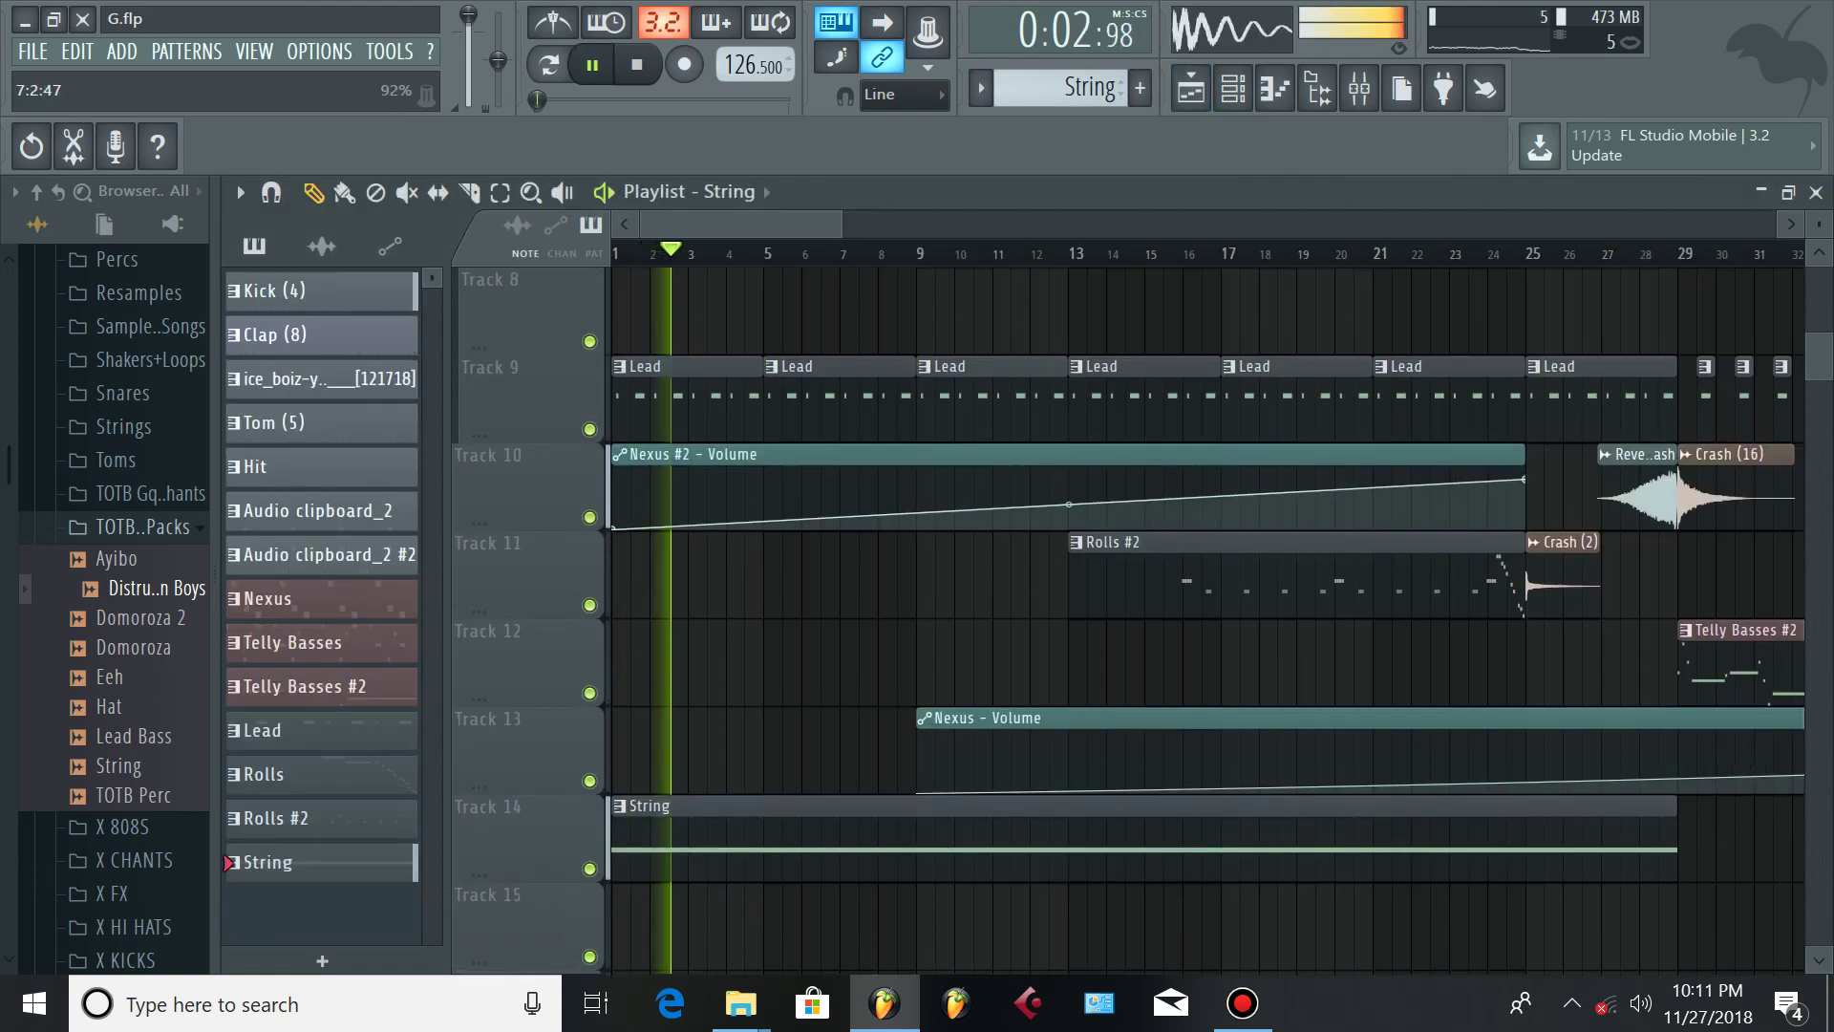
{"action": "left_click_drag", "start_coordinate": [1819, 224], "coordinate": [1818, 212]}
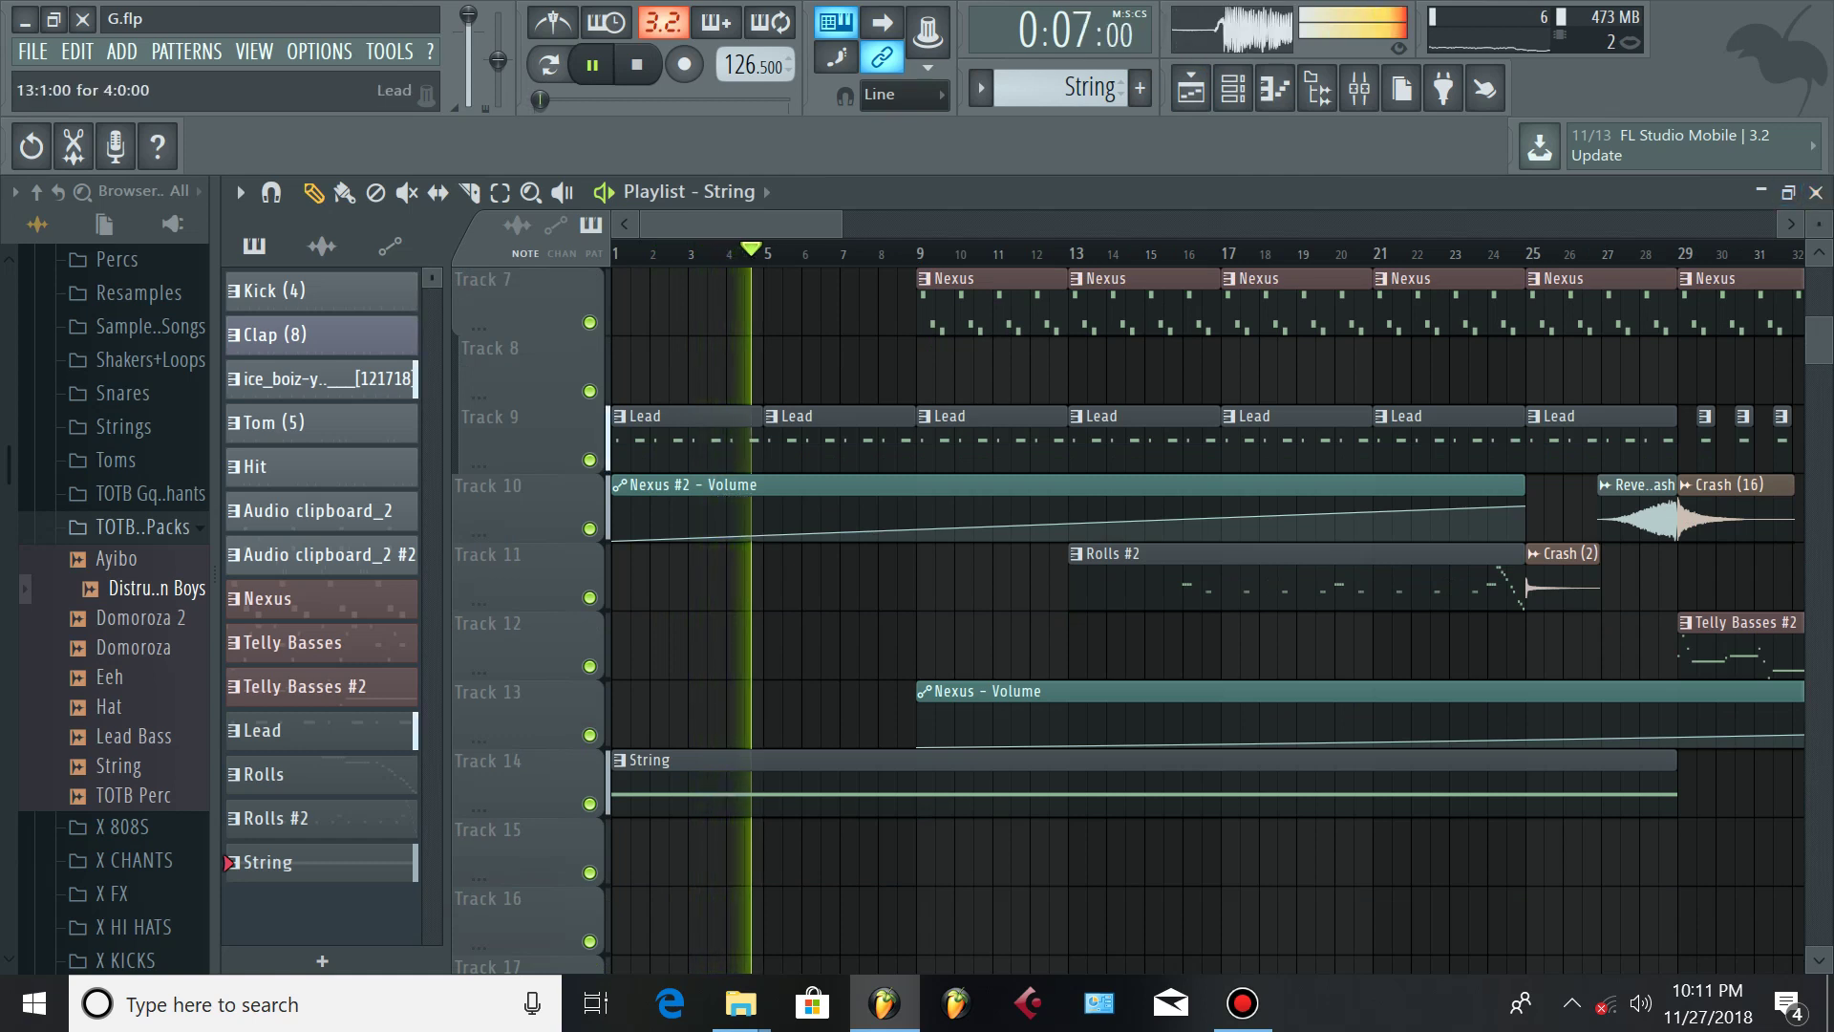
{"action": "scroll", "coordinate": [1127, 621], "scroll_direction": "up", "scroll_amount": 4}
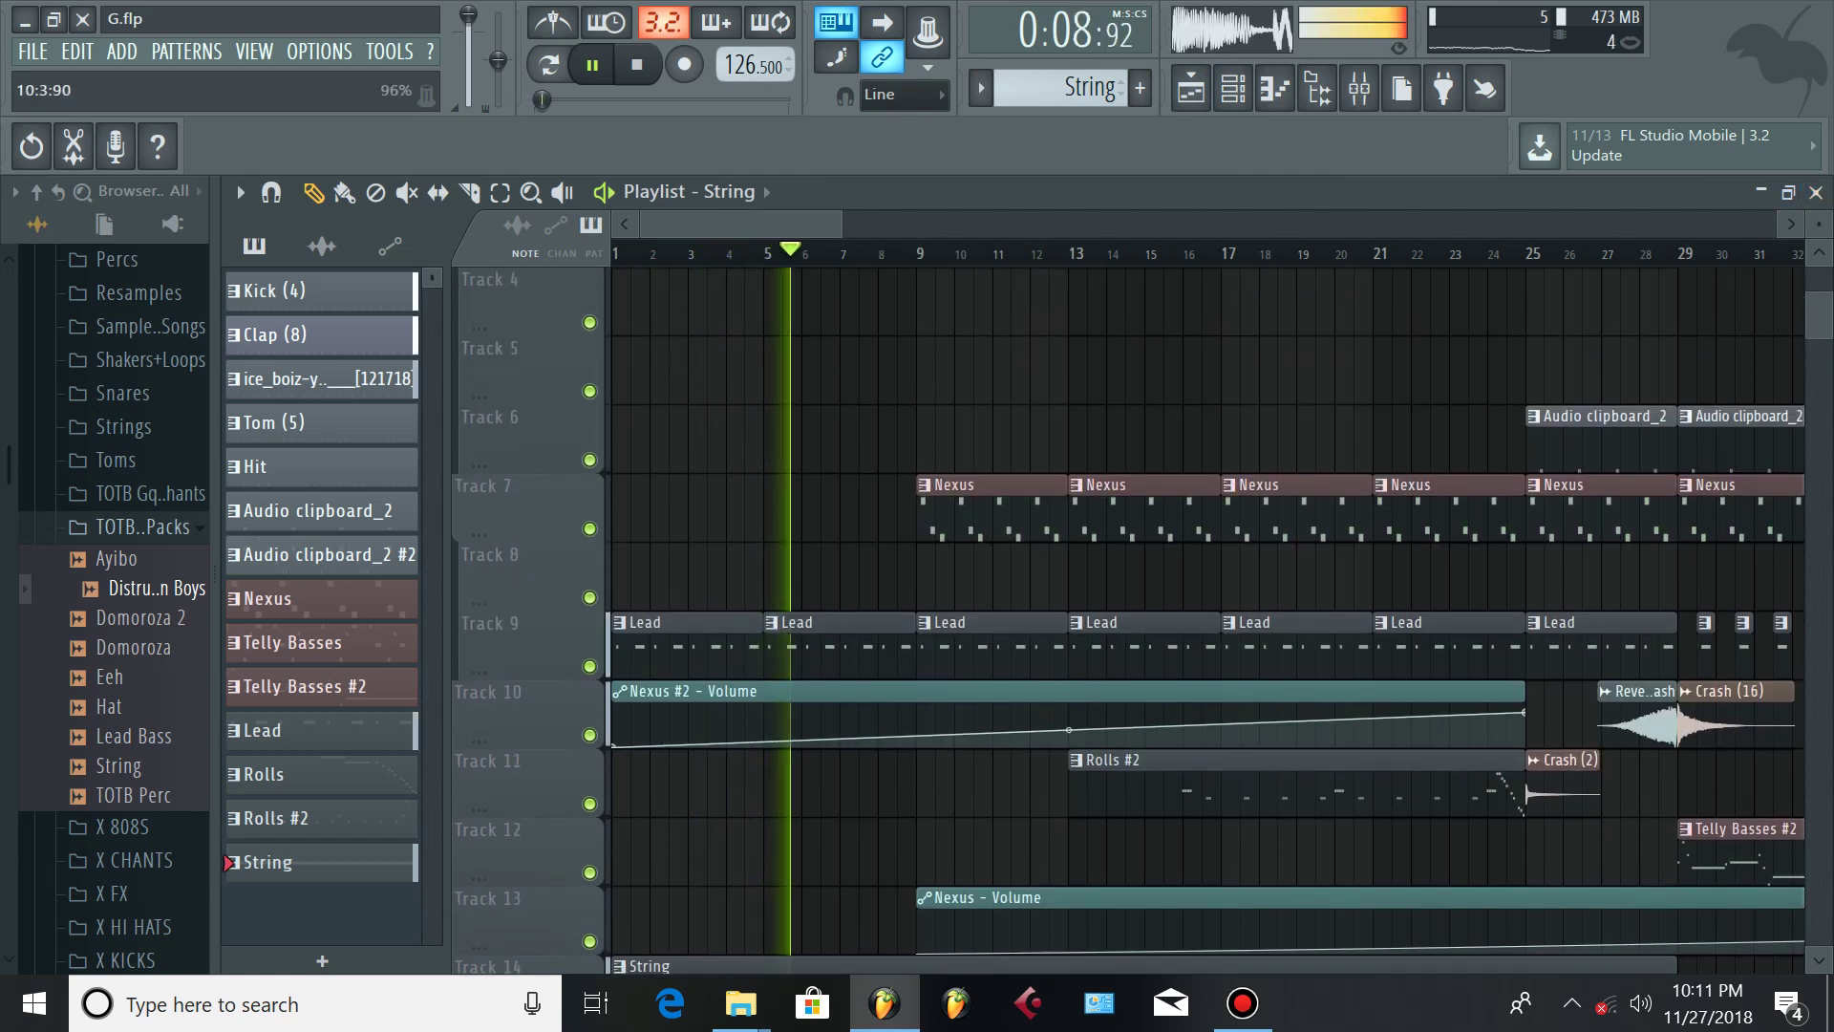
{"action": "scroll", "coordinate": [1127, 621], "scroll_direction": "up", "scroll_amount": 2}
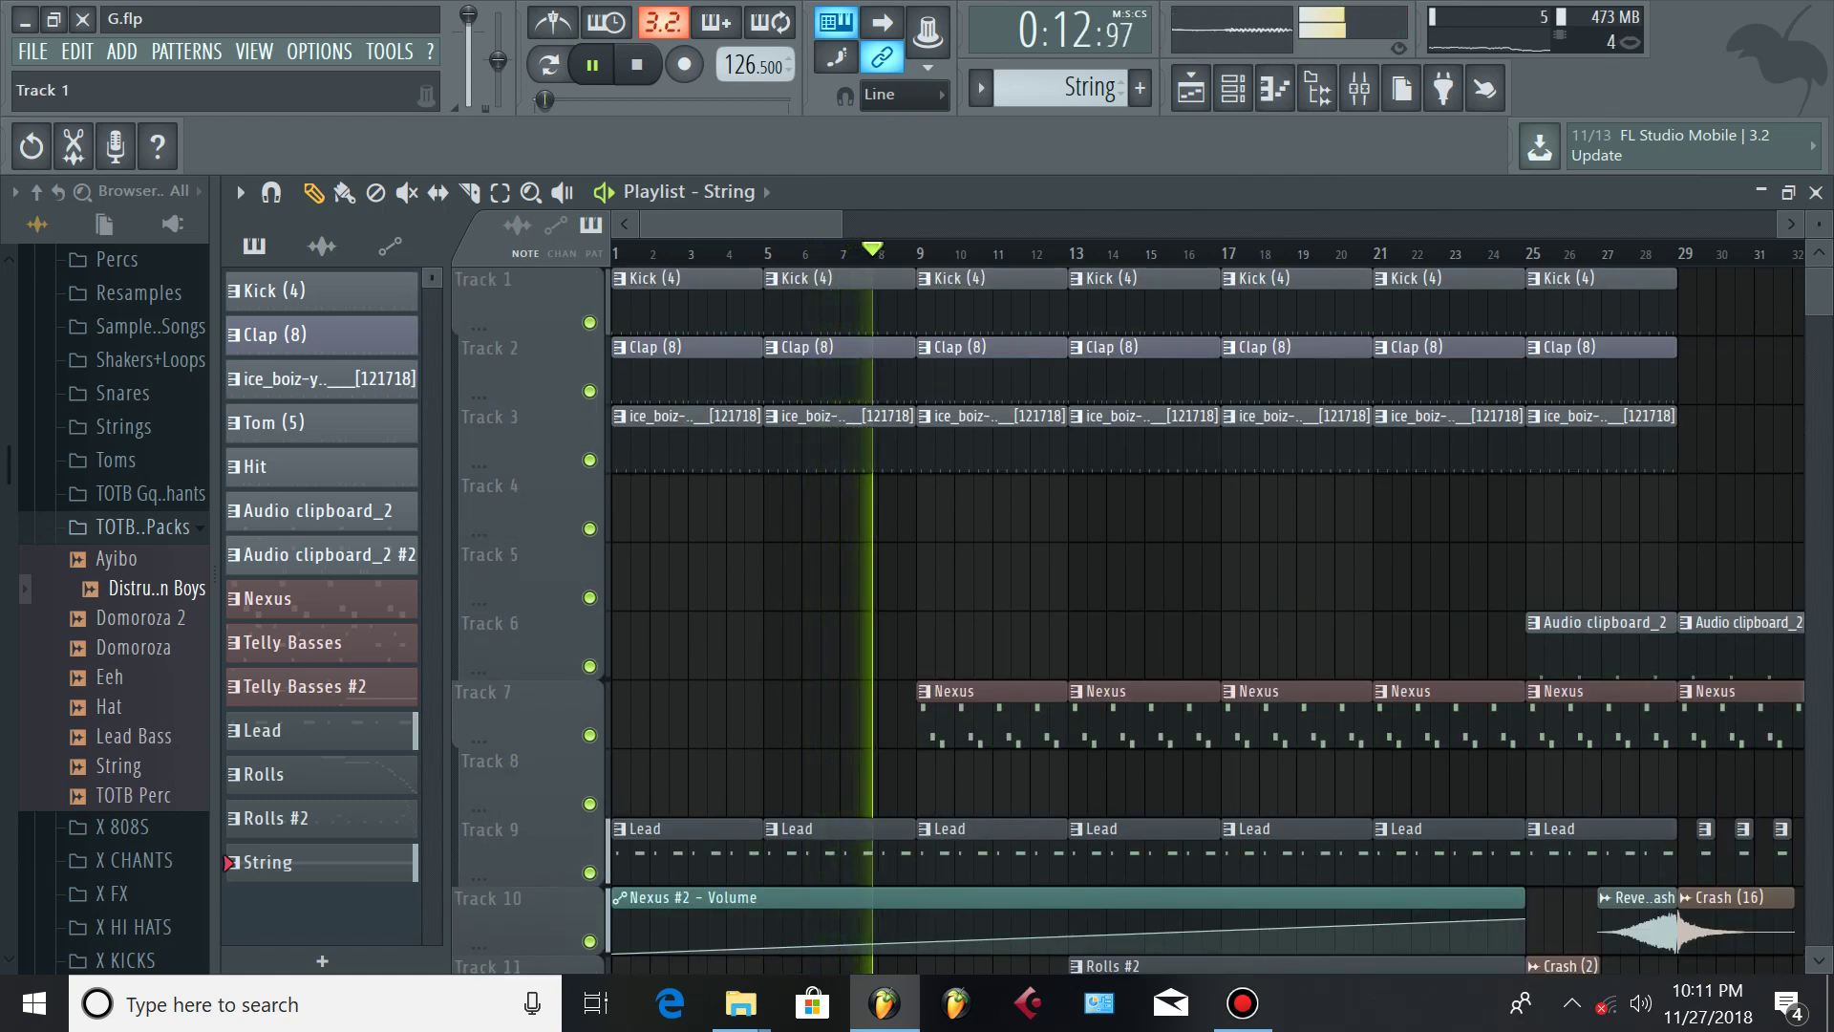
{"action": "scroll", "coordinate": [1127, 621], "scroll_direction": "down", "scroll_amount": 5}
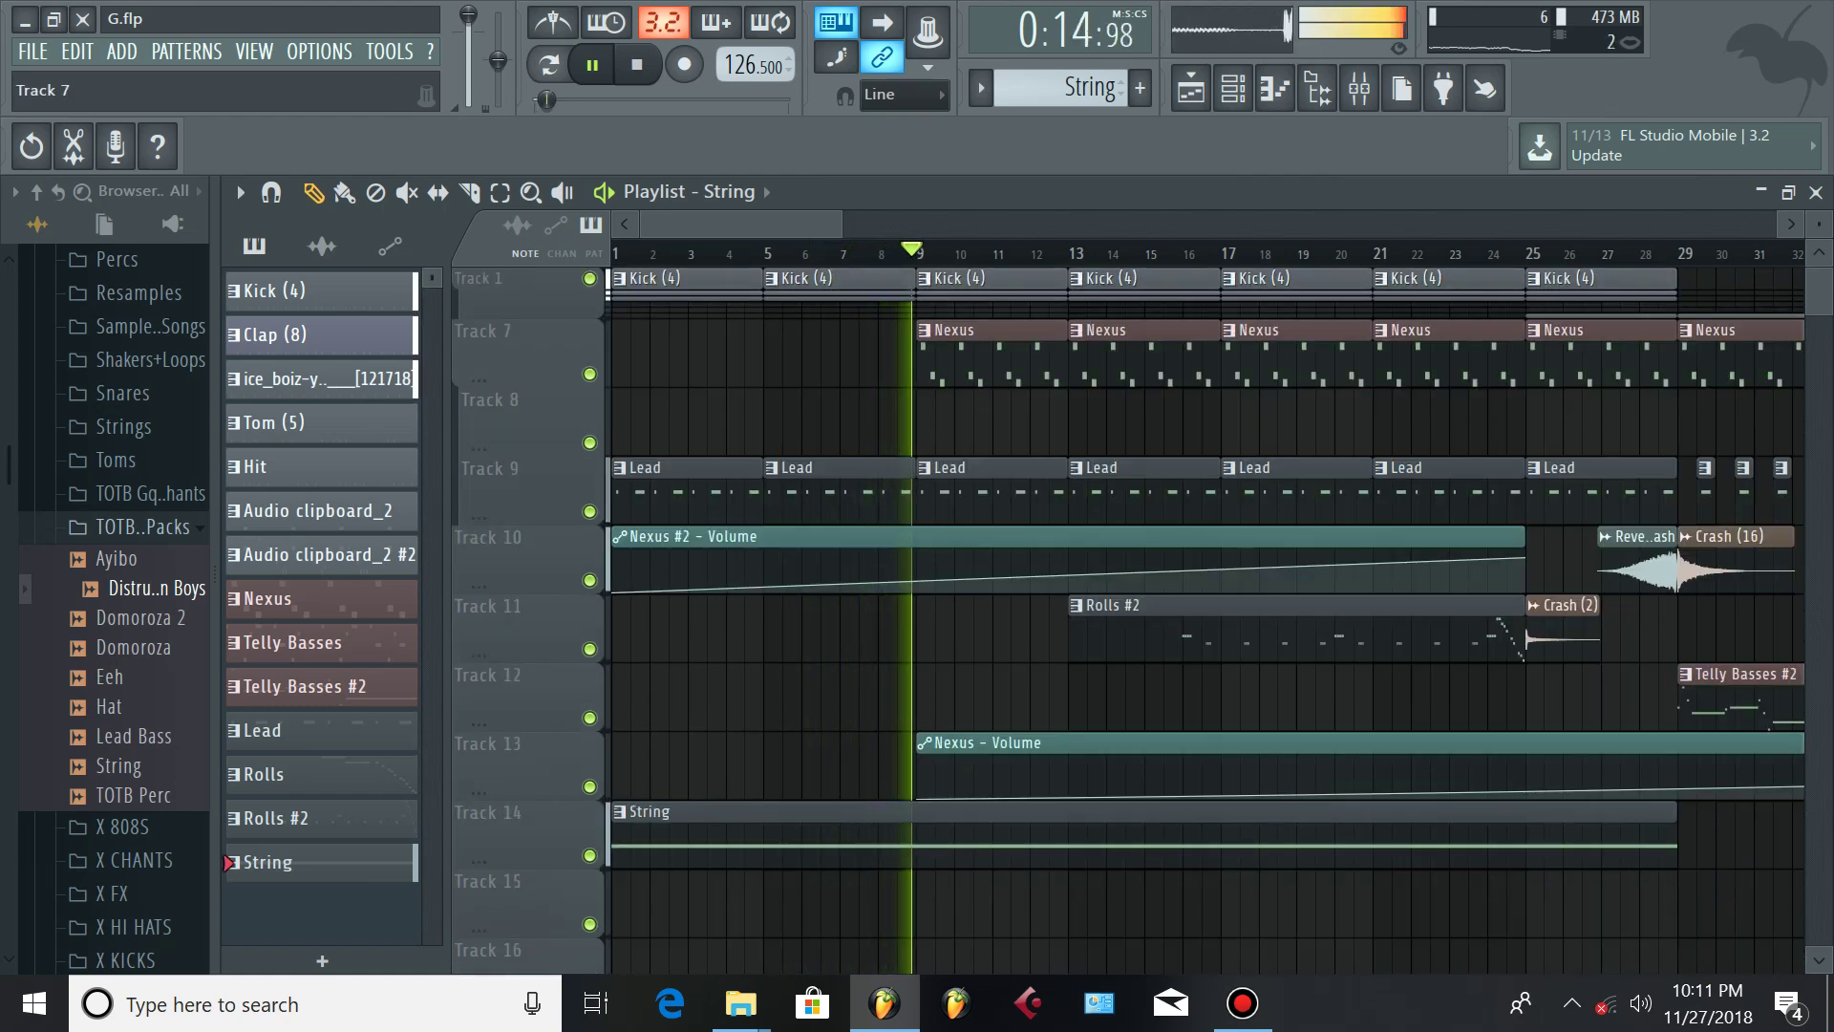
{"action": "scroll", "coordinate": [1127, 621], "scroll_direction": "down", "scroll_amount": 3}
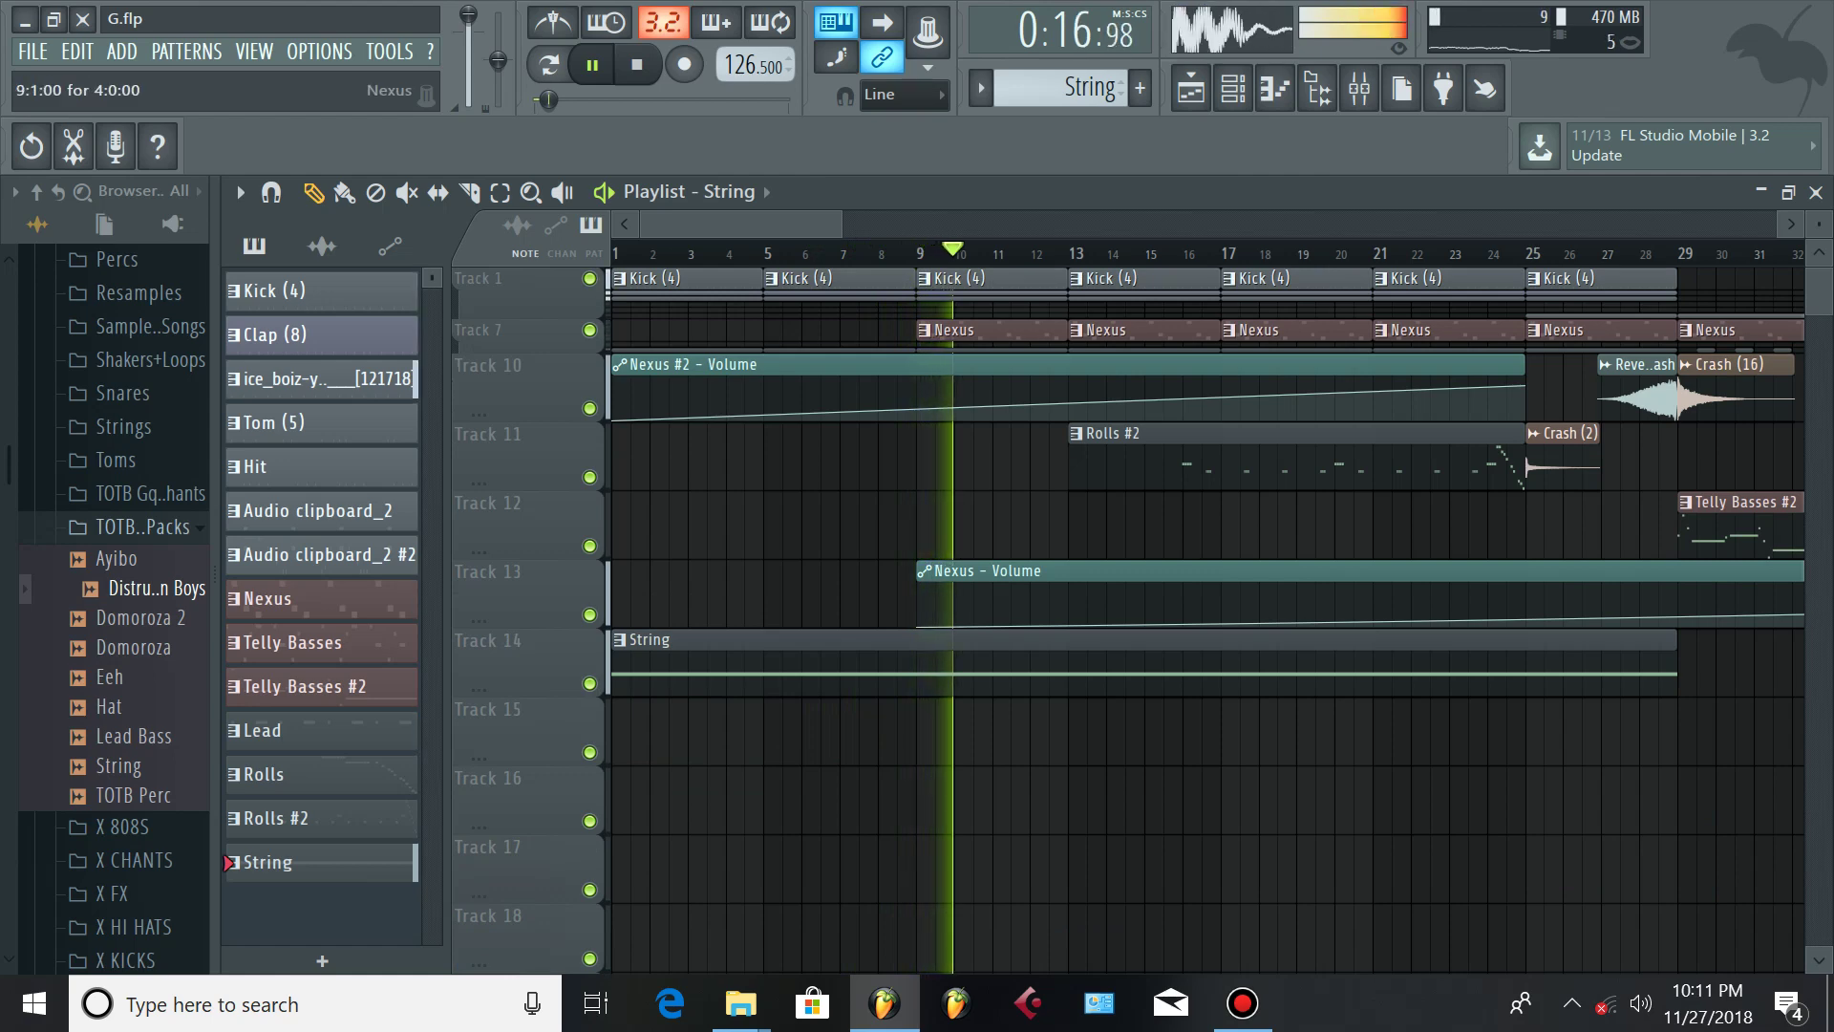
Inspect the Nexus pattern's notes in the piano roll and return to the playlist
{"action": "double_click", "coordinate": [958, 330]}
{"action": "scroll", "coordinate": [1017, 253], "scroll_direction": "up", "scroll_amount": 3}
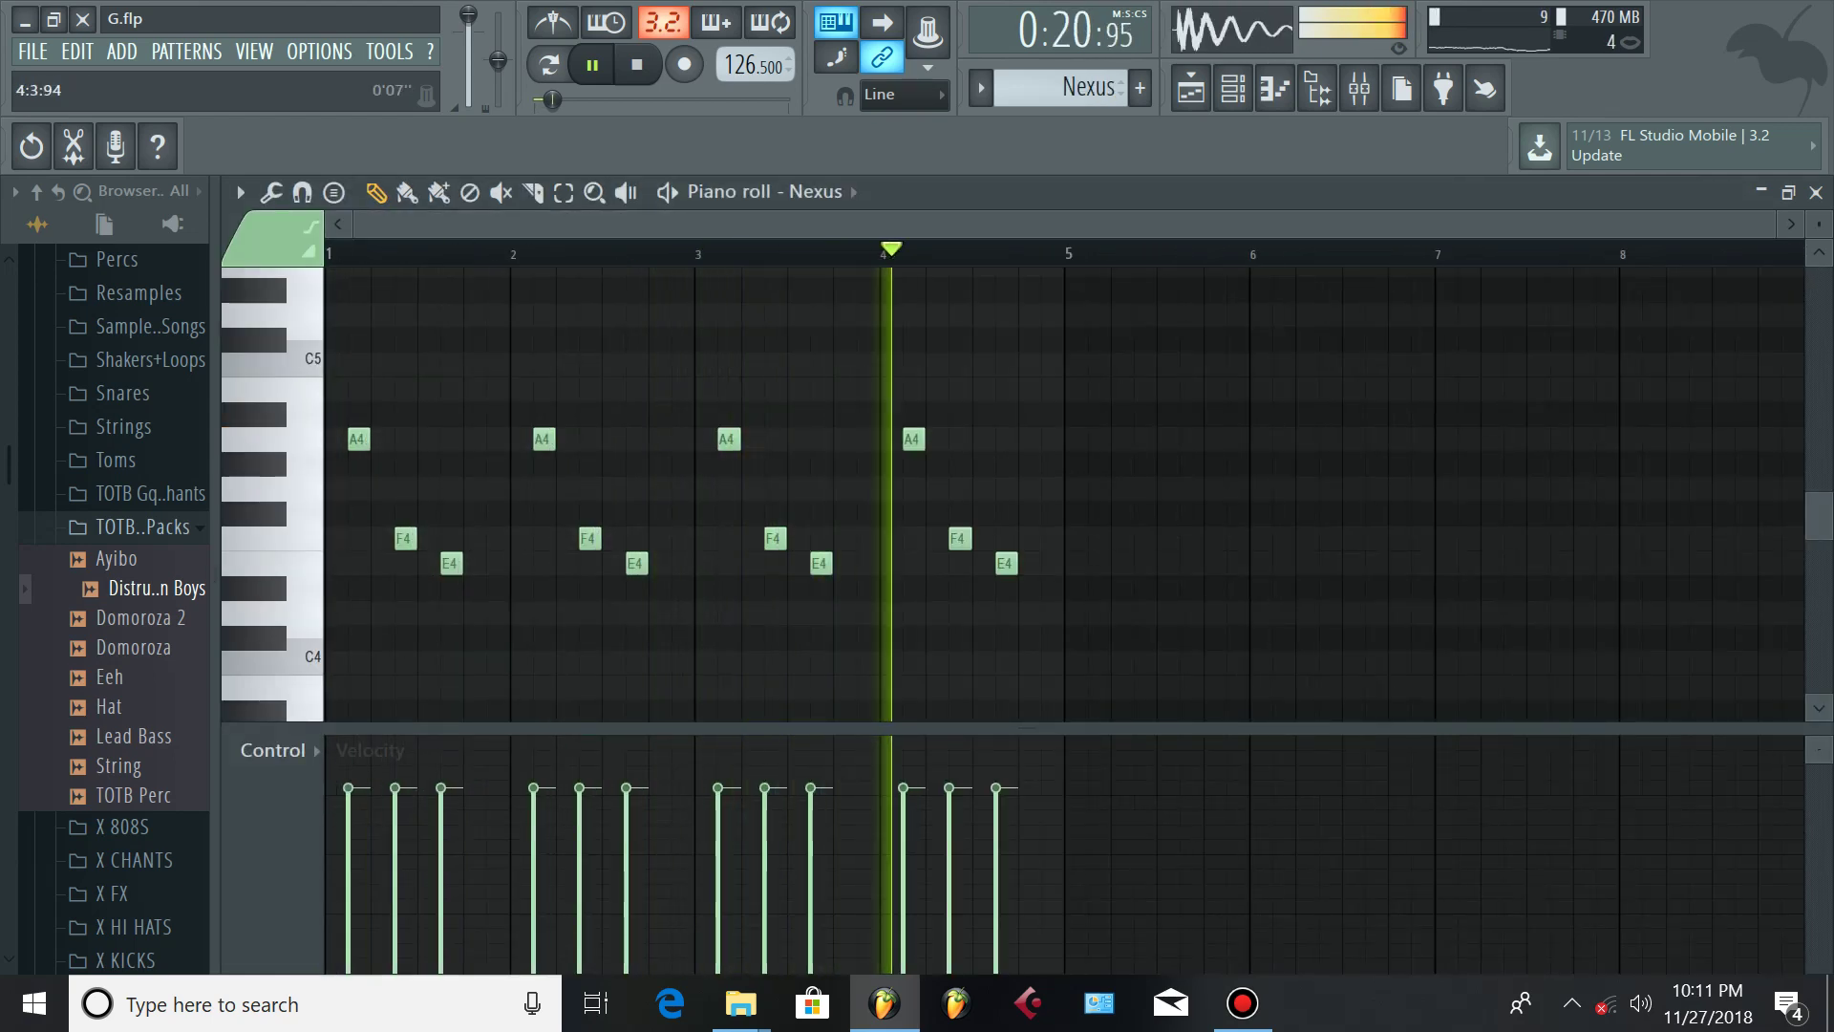
{"action": "key", "text": "F5"}
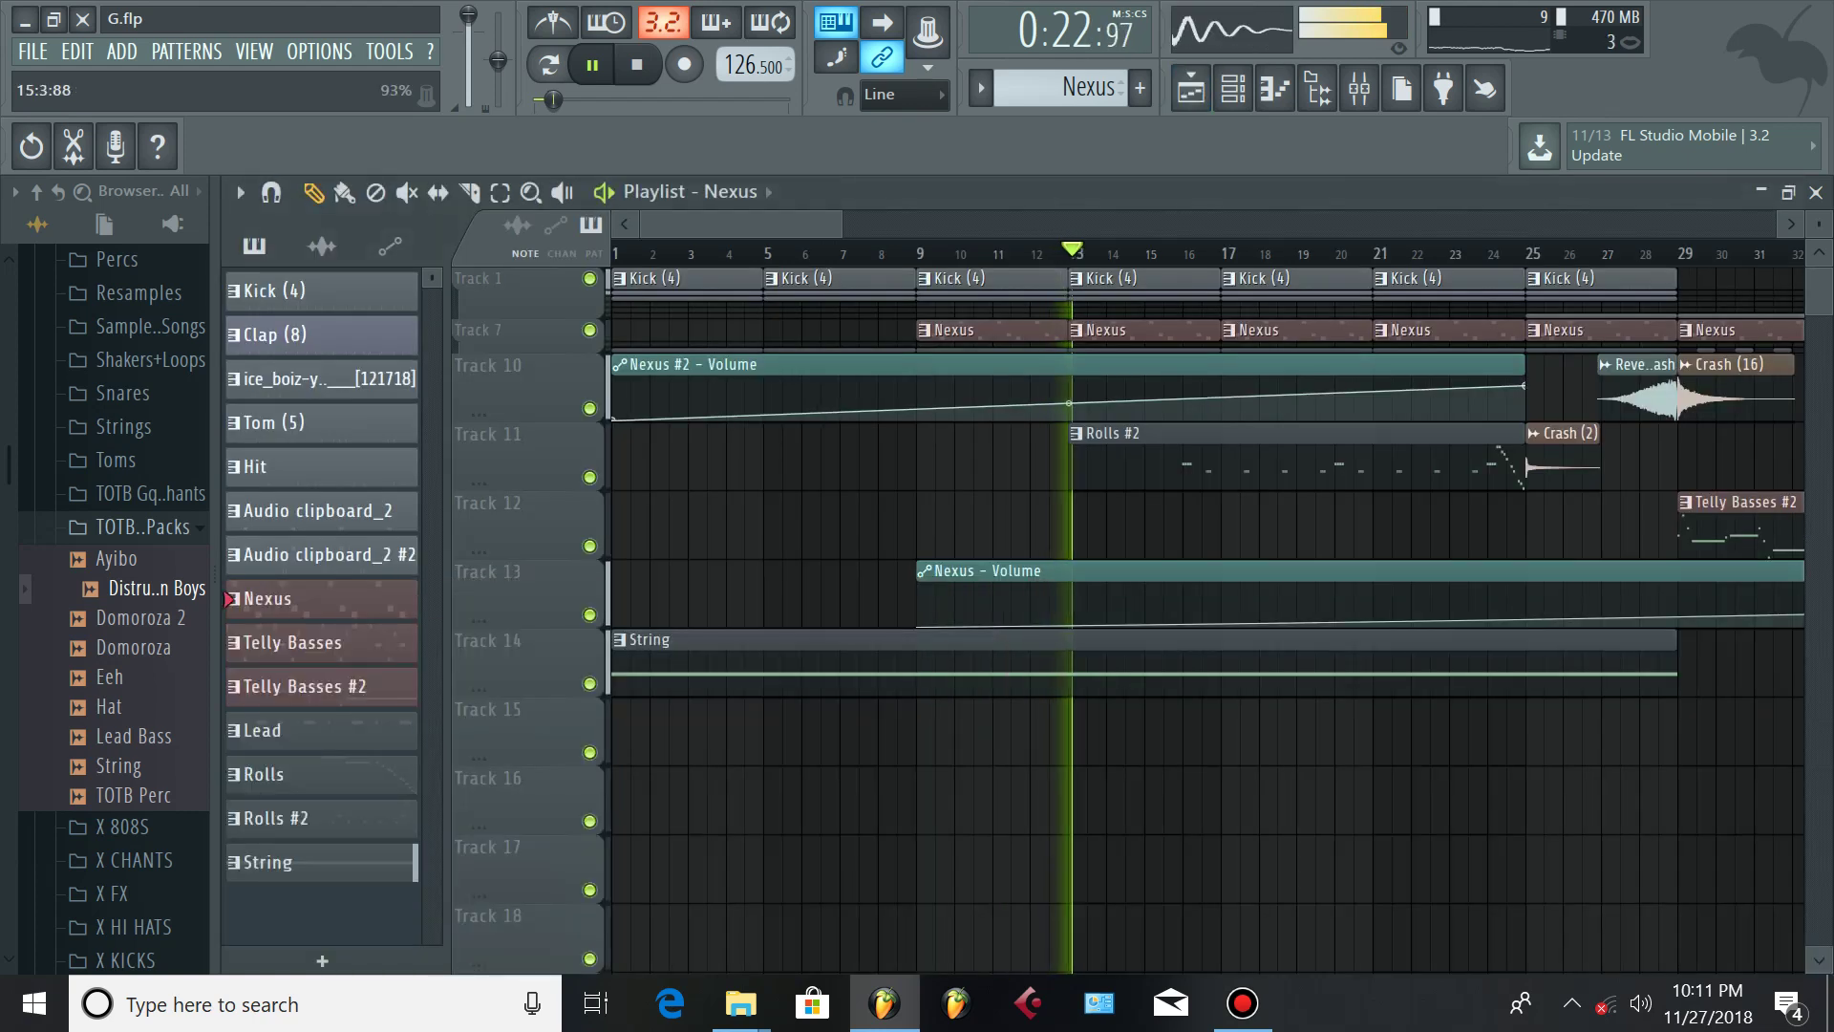
Select the Lead pattern, view its notes and return to the playlist
{"action": "left_click", "coordinate": [321, 730]}
{"action": "key", "text": "F7"}
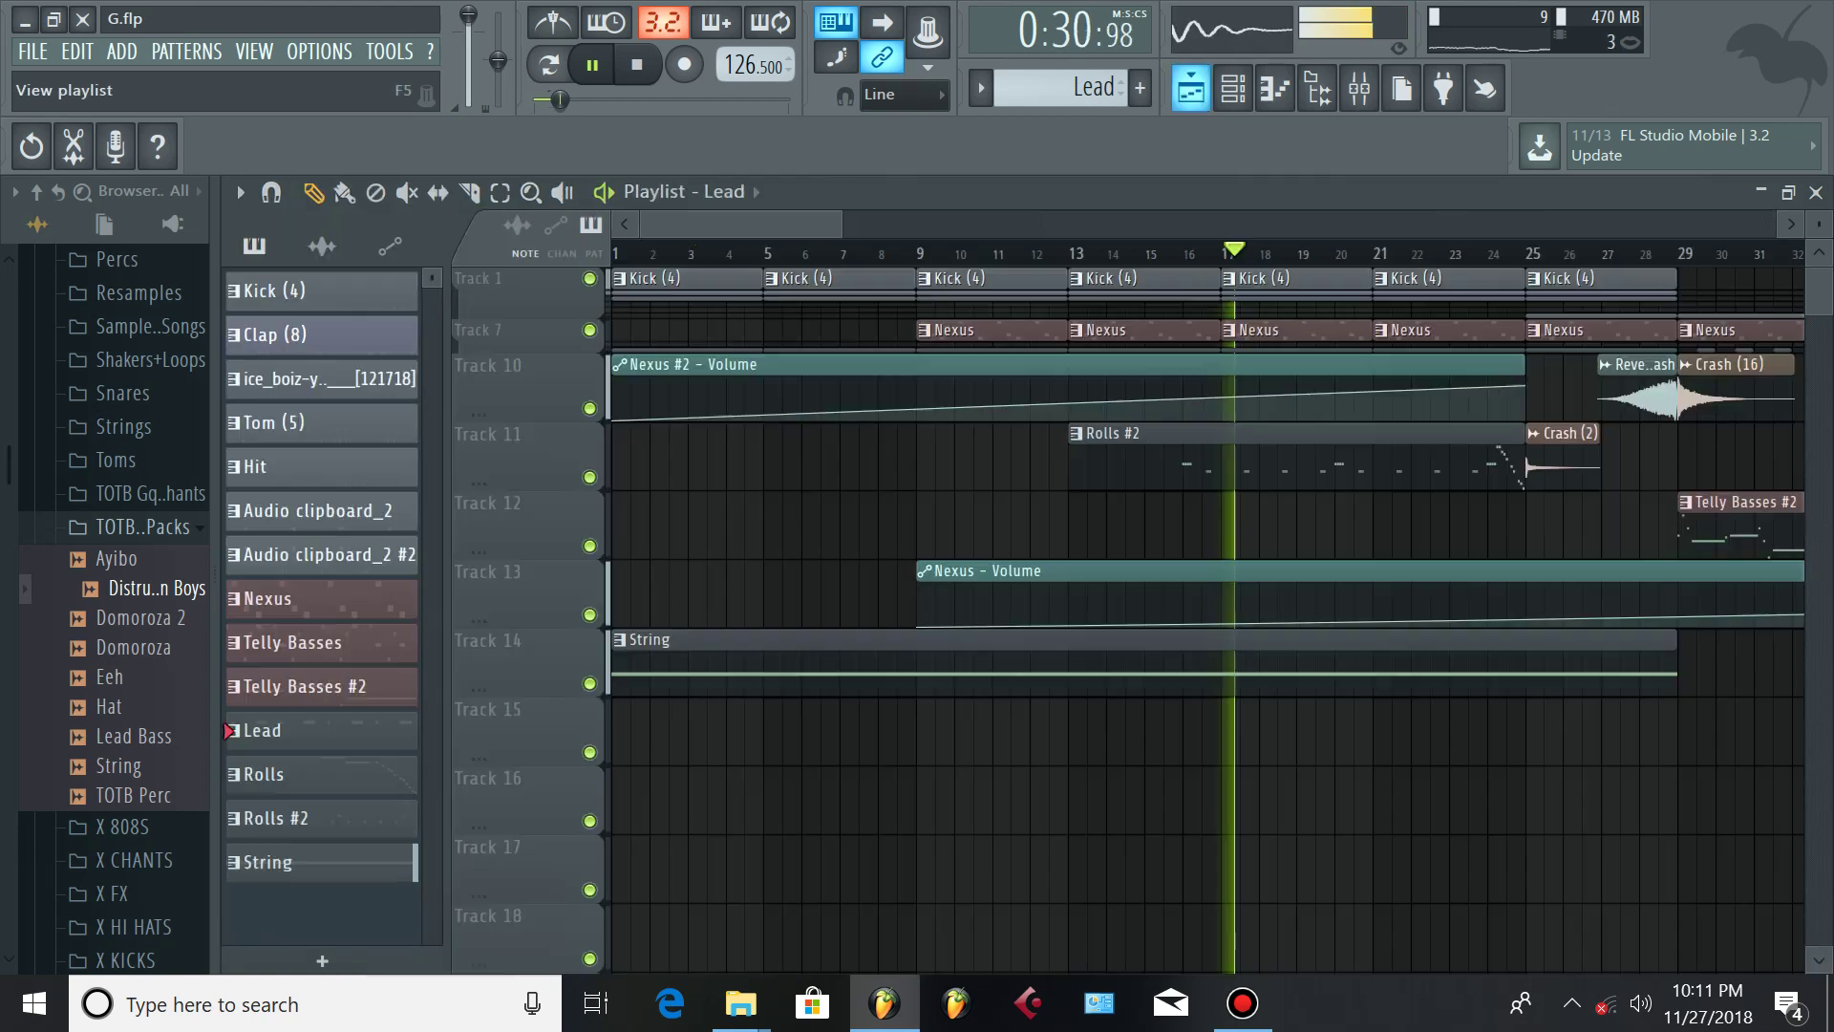
{"action": "key", "text": "F5"}
Examine the Rolls #2 pattern's notes along its full length in the piano roll and return to the playlist
{"action": "double_click", "coordinate": [1133, 457]}
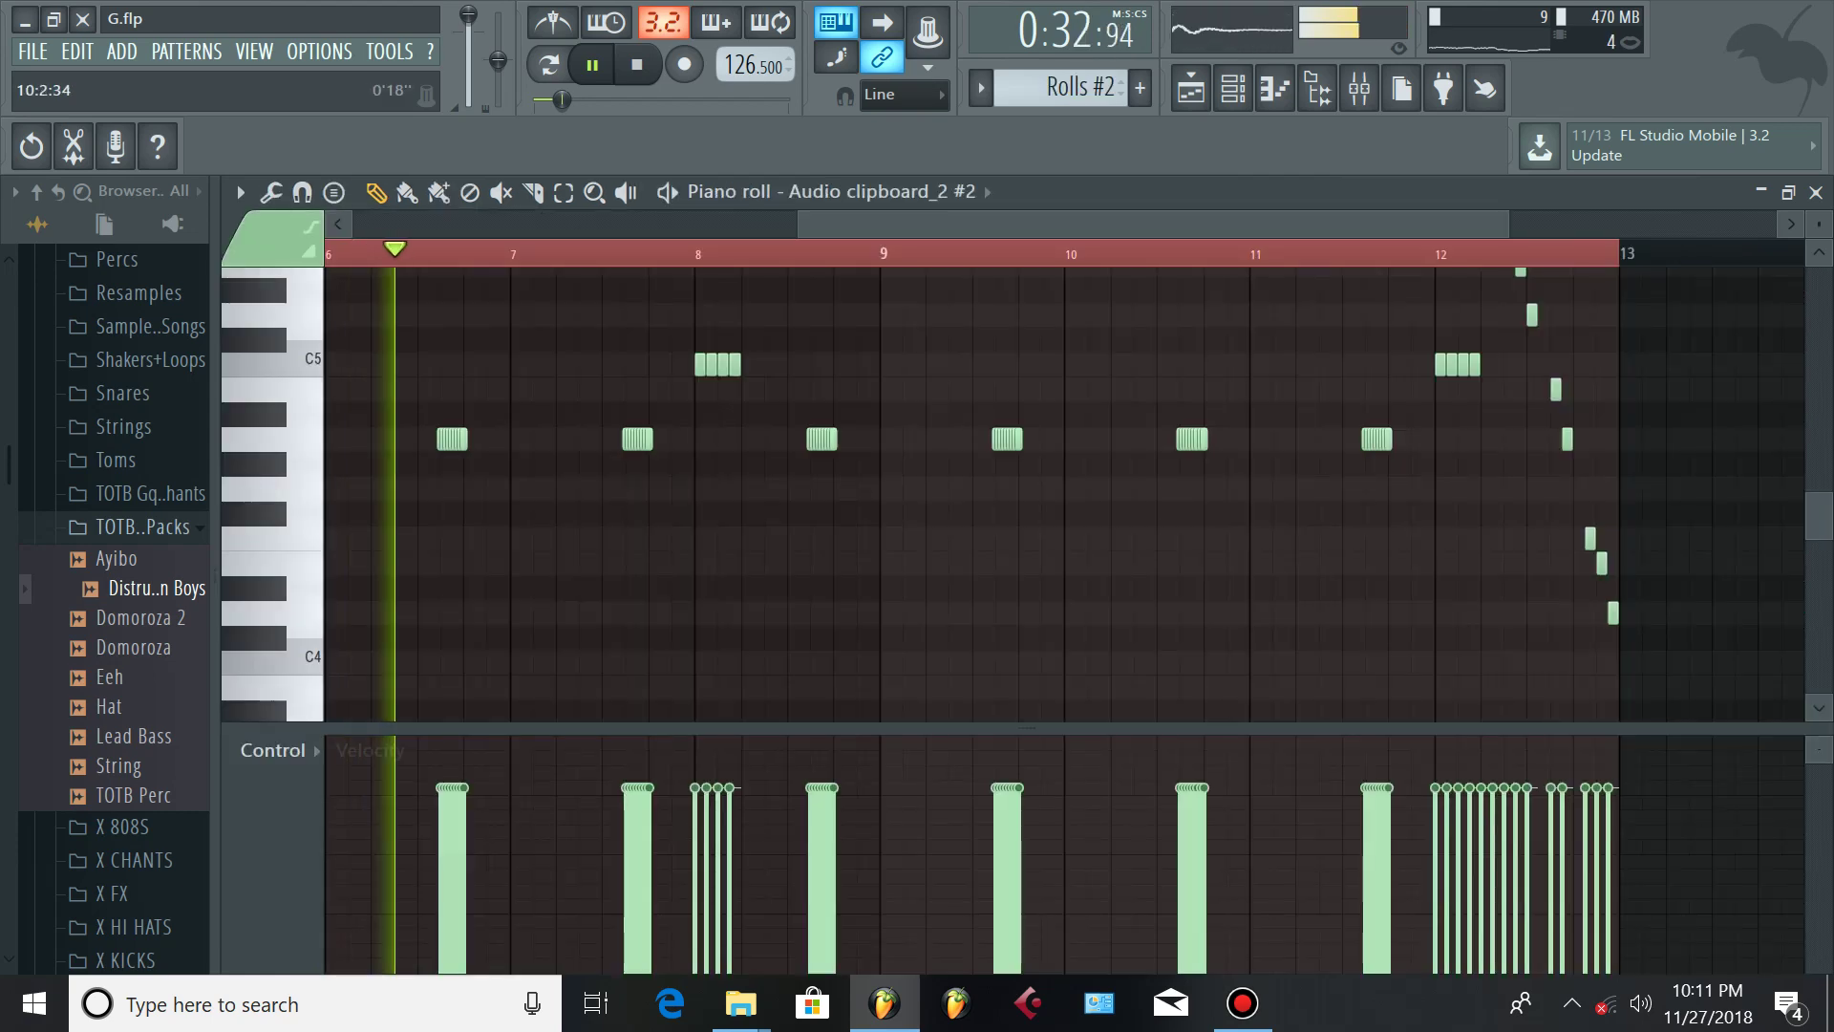
{"action": "scroll", "coordinate": [1133, 456], "scroll_direction": "down", "scroll_amount": 3}
{"action": "scroll", "coordinate": [492, 439], "scroll_direction": "up", "scroll_amount": 4}
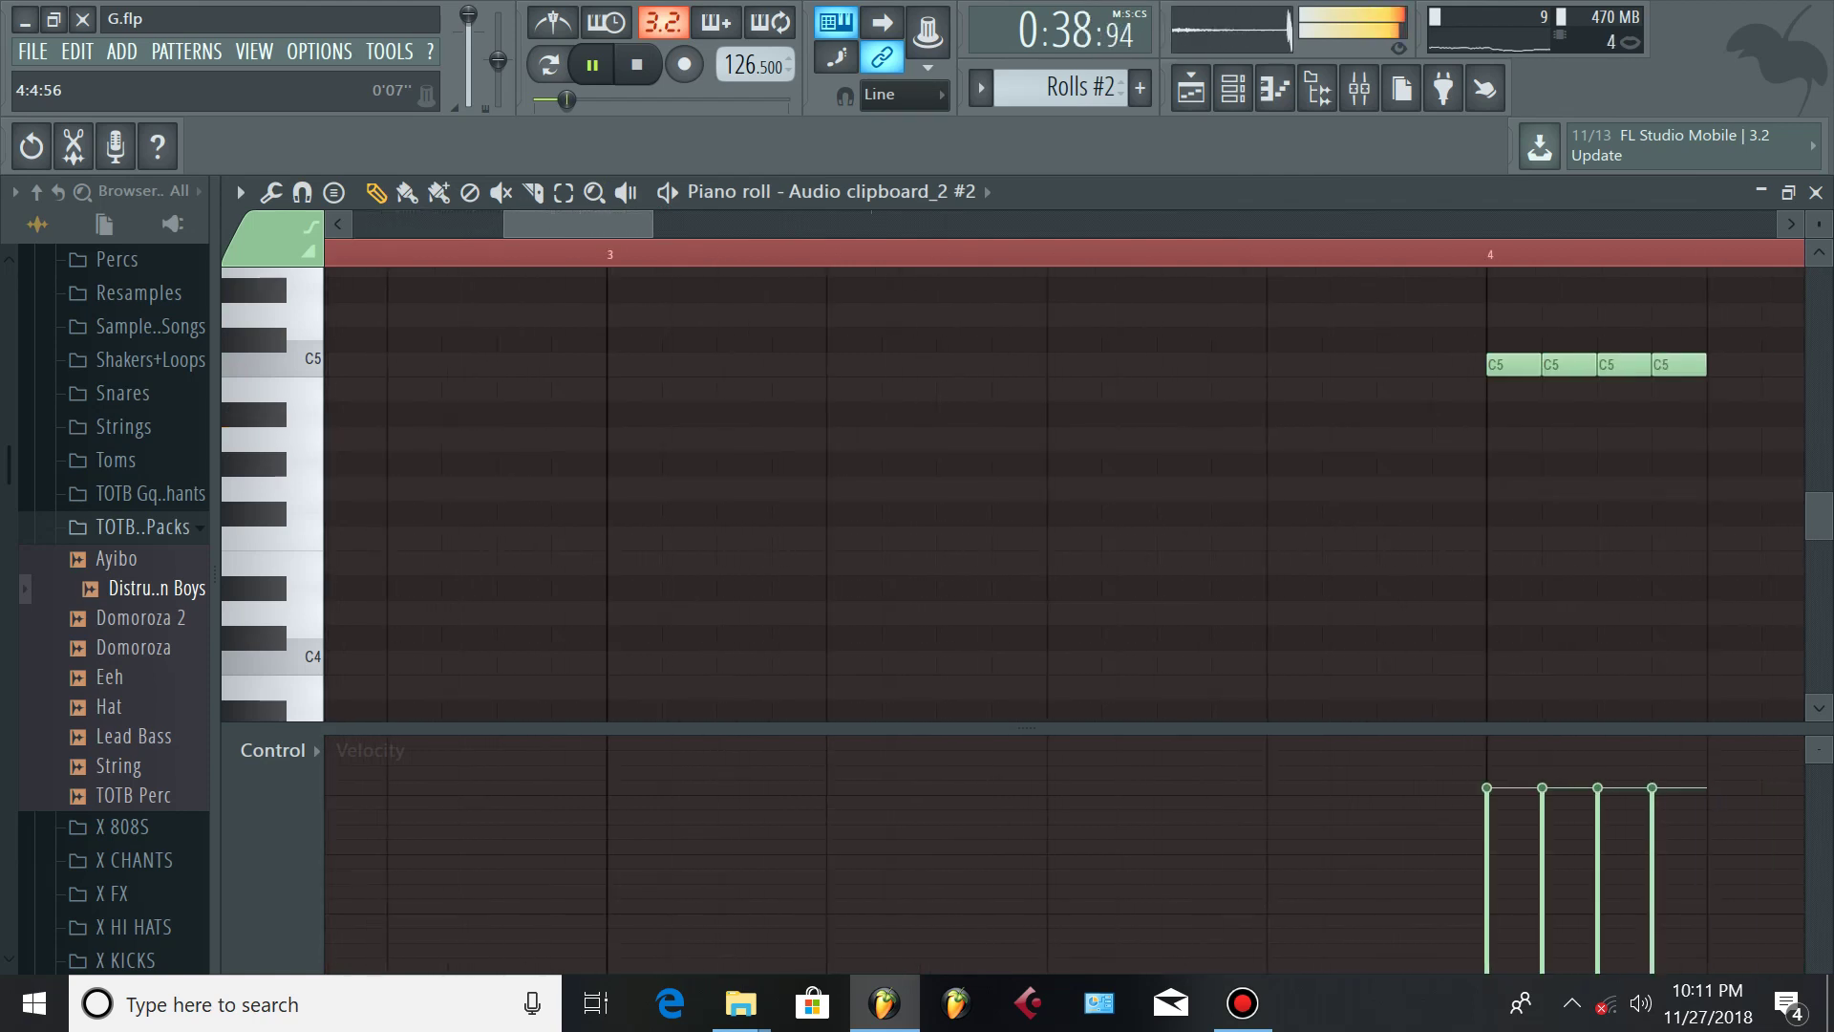
{"action": "key", "text": "Page_Down"}
{"action": "key", "text": "Page_Down"}
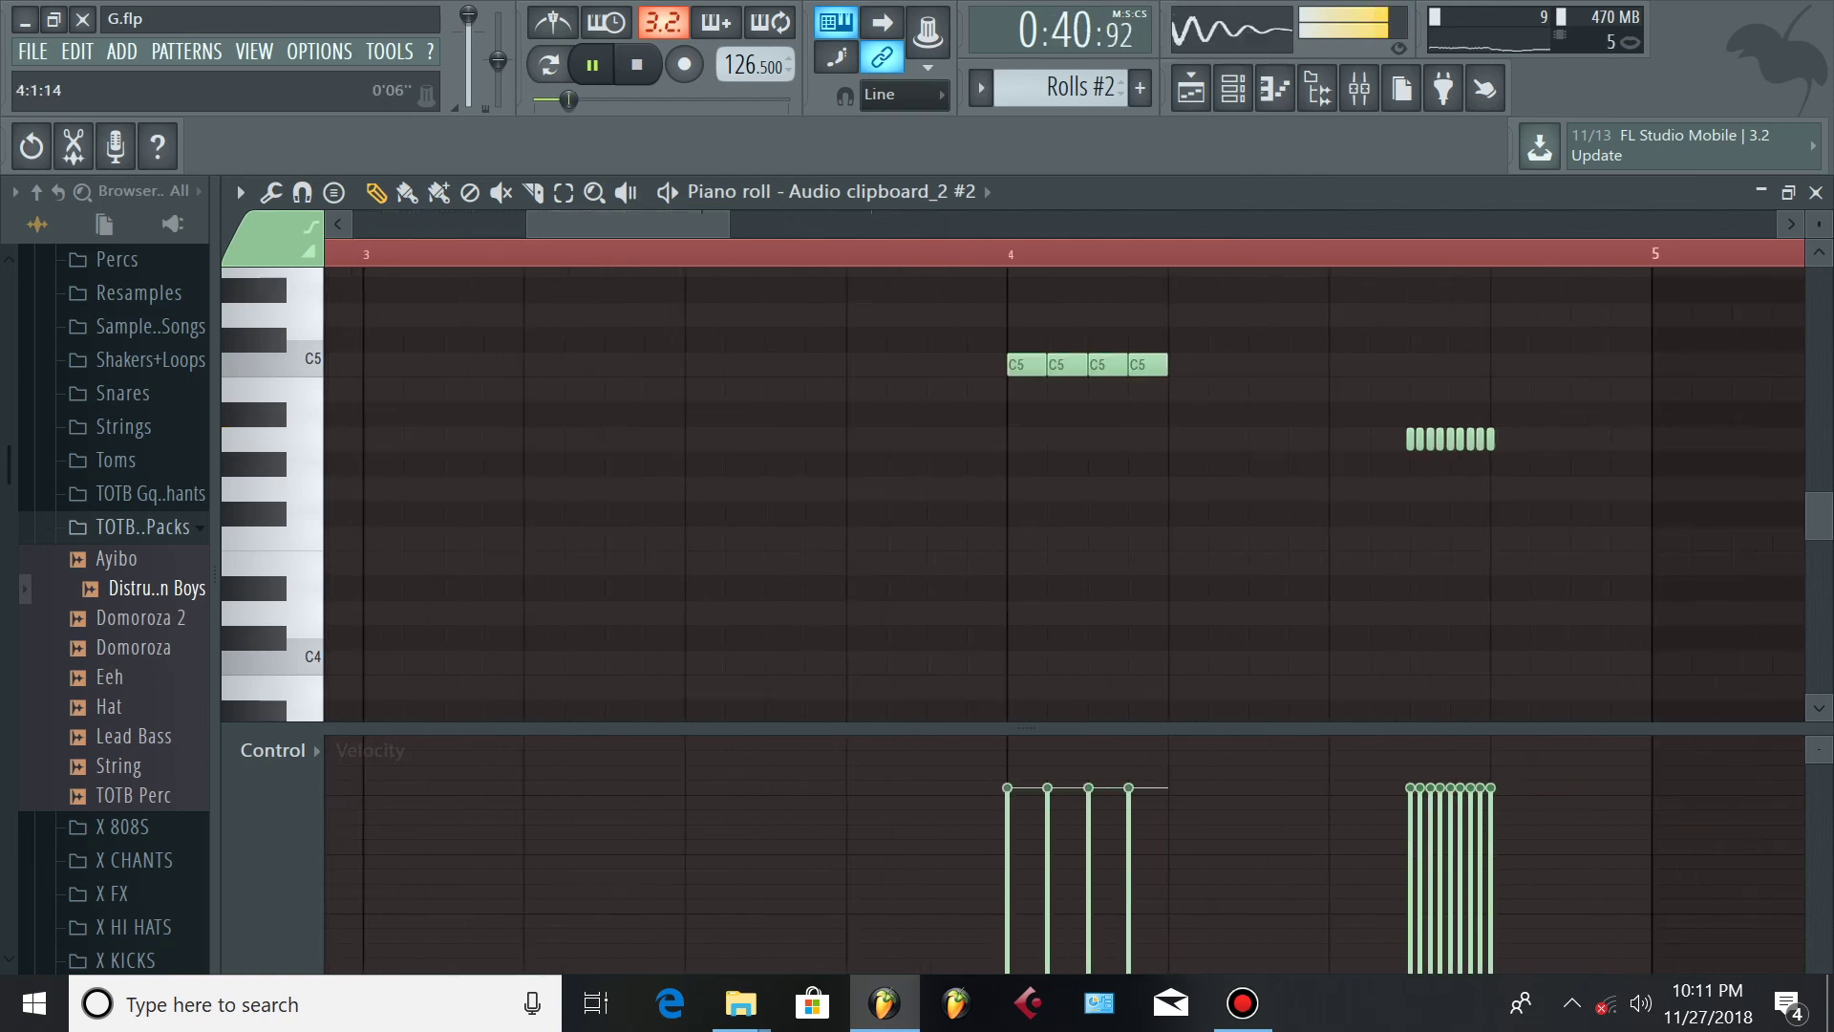
{"action": "key", "text": "Page_Down"}
{"action": "key", "text": "Page_Down"}
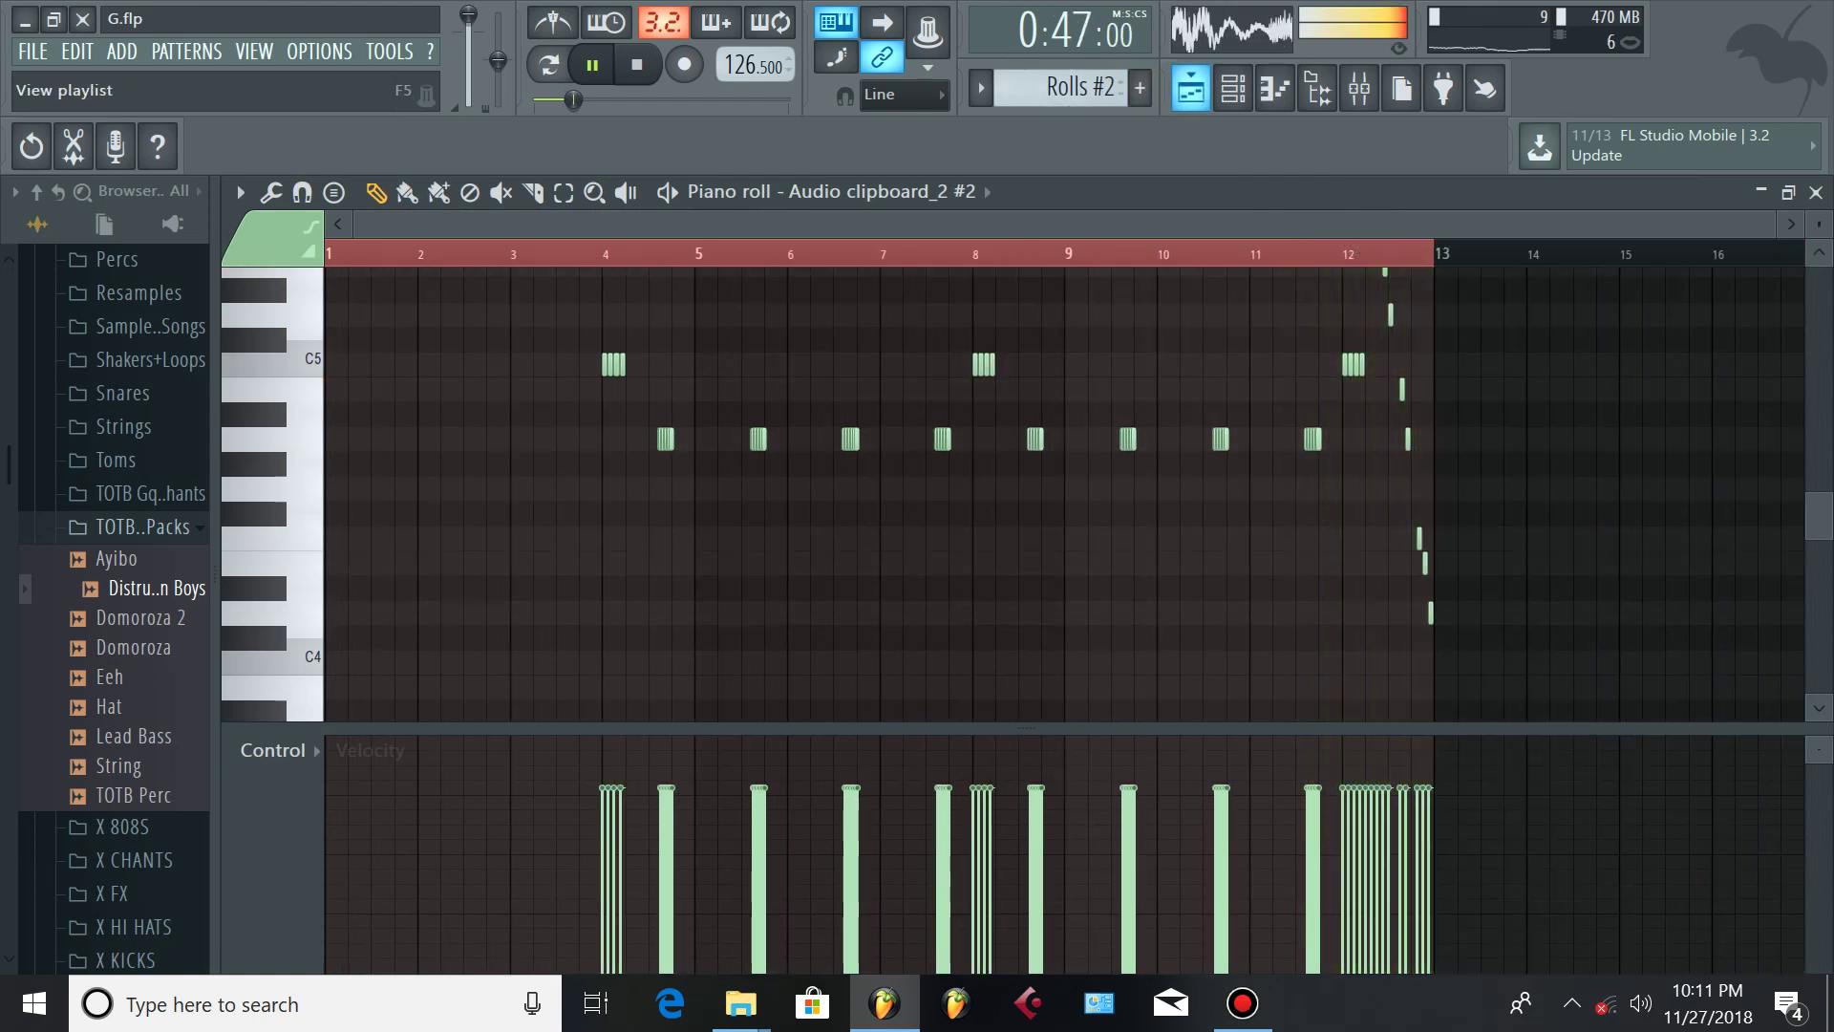
{"action": "left_click", "coordinate": [1190, 87]}
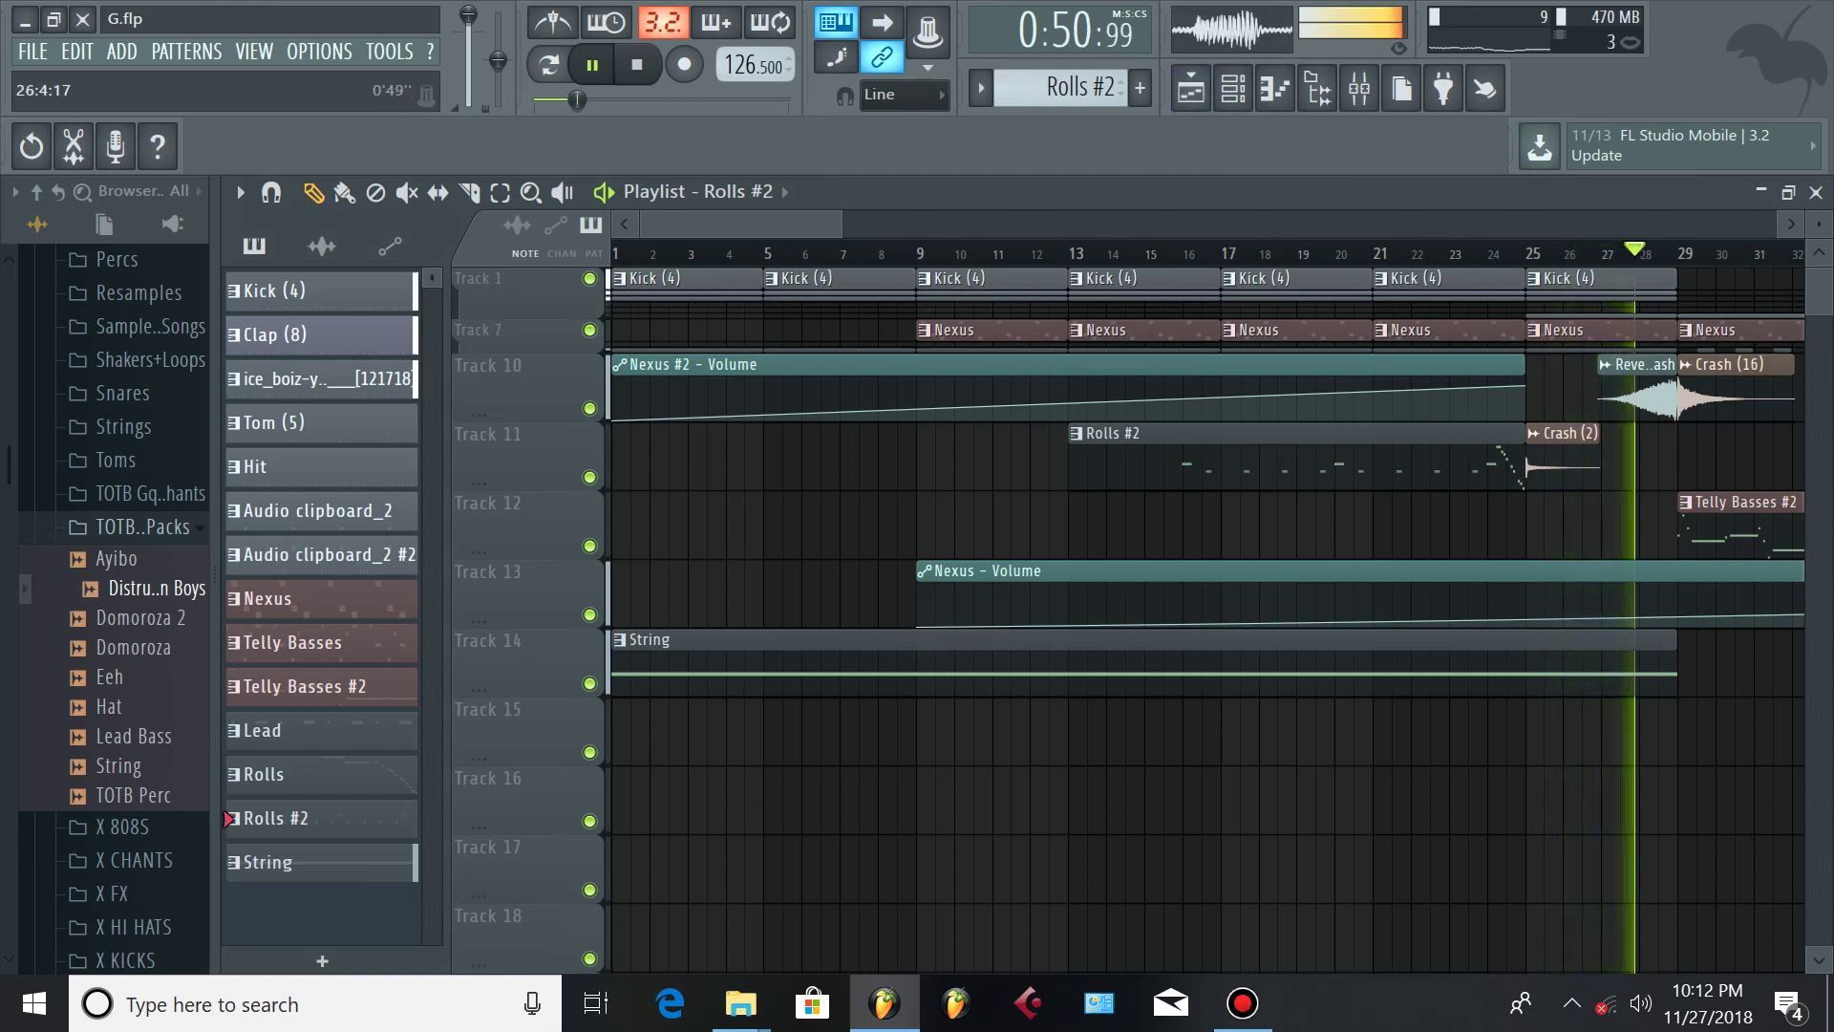
Examine the Telly Basses #2 pattern's notes across all four bars in the piano roll and return to the playlist
{"action": "scroll", "coordinate": [1208, 619], "scroll_direction": "down", "scroll_amount": 1}
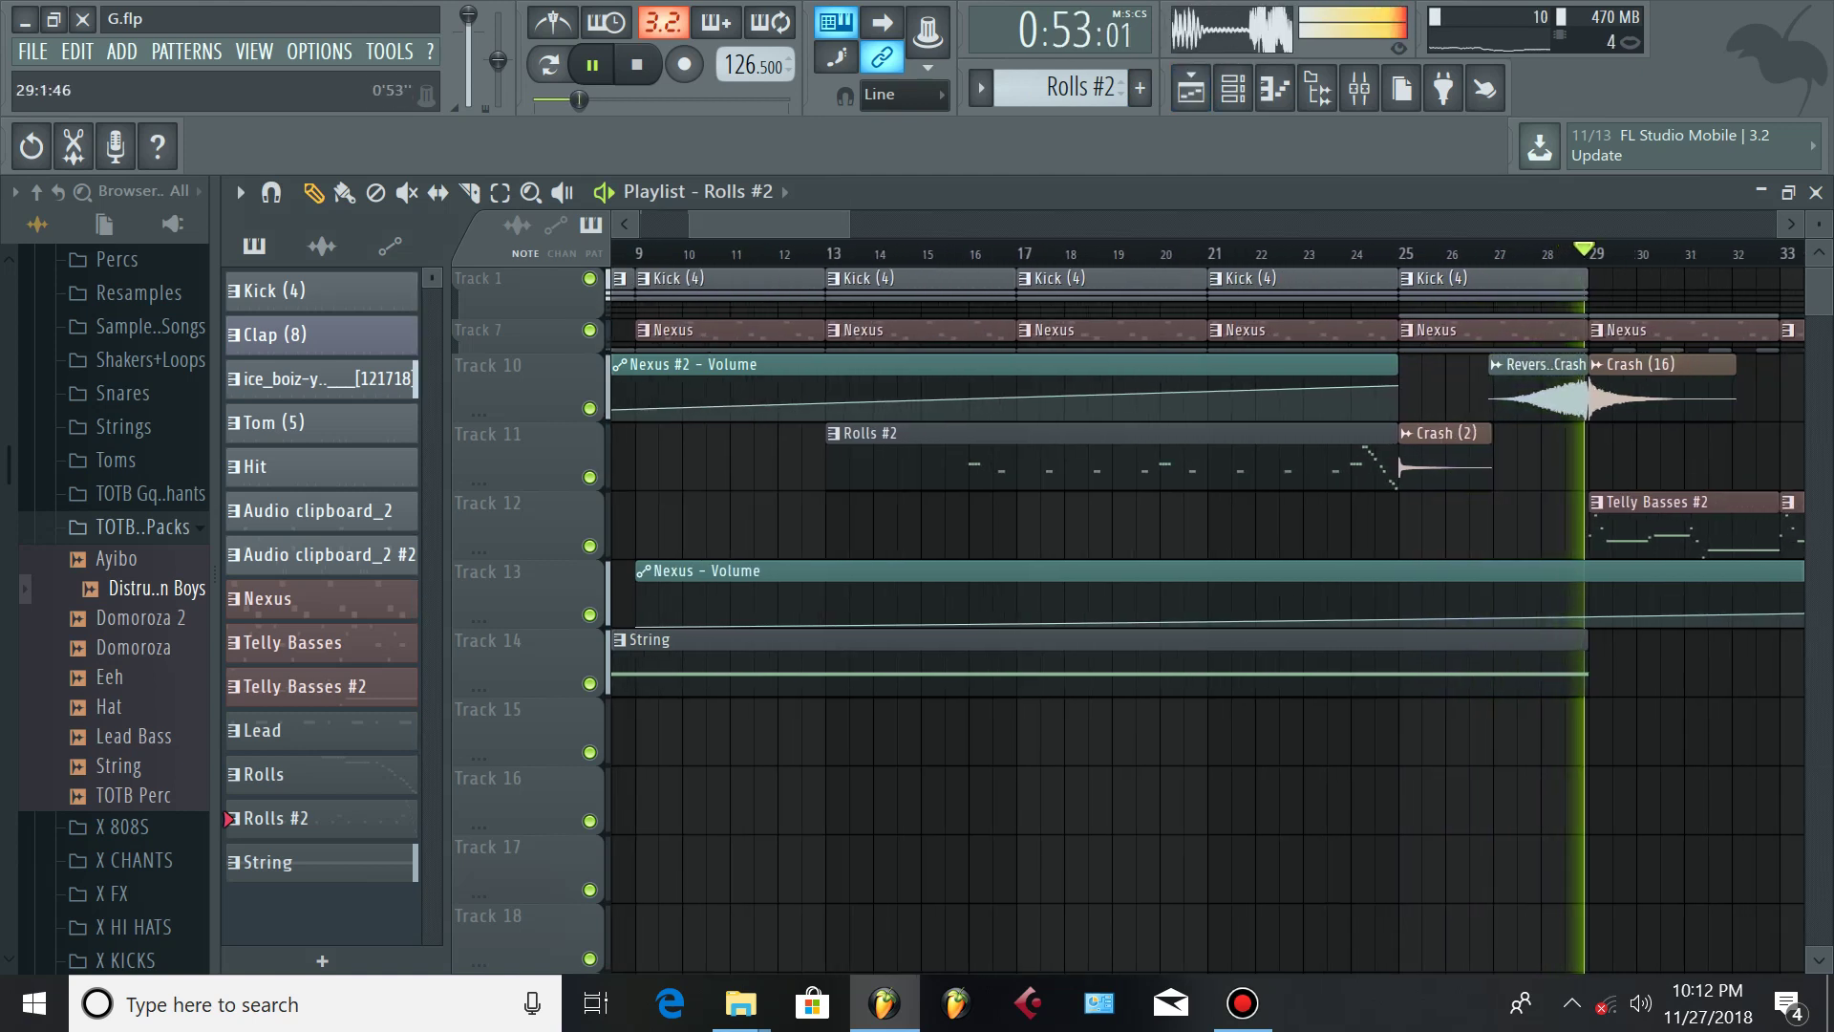
{"action": "double_click", "coordinate": [1659, 525]}
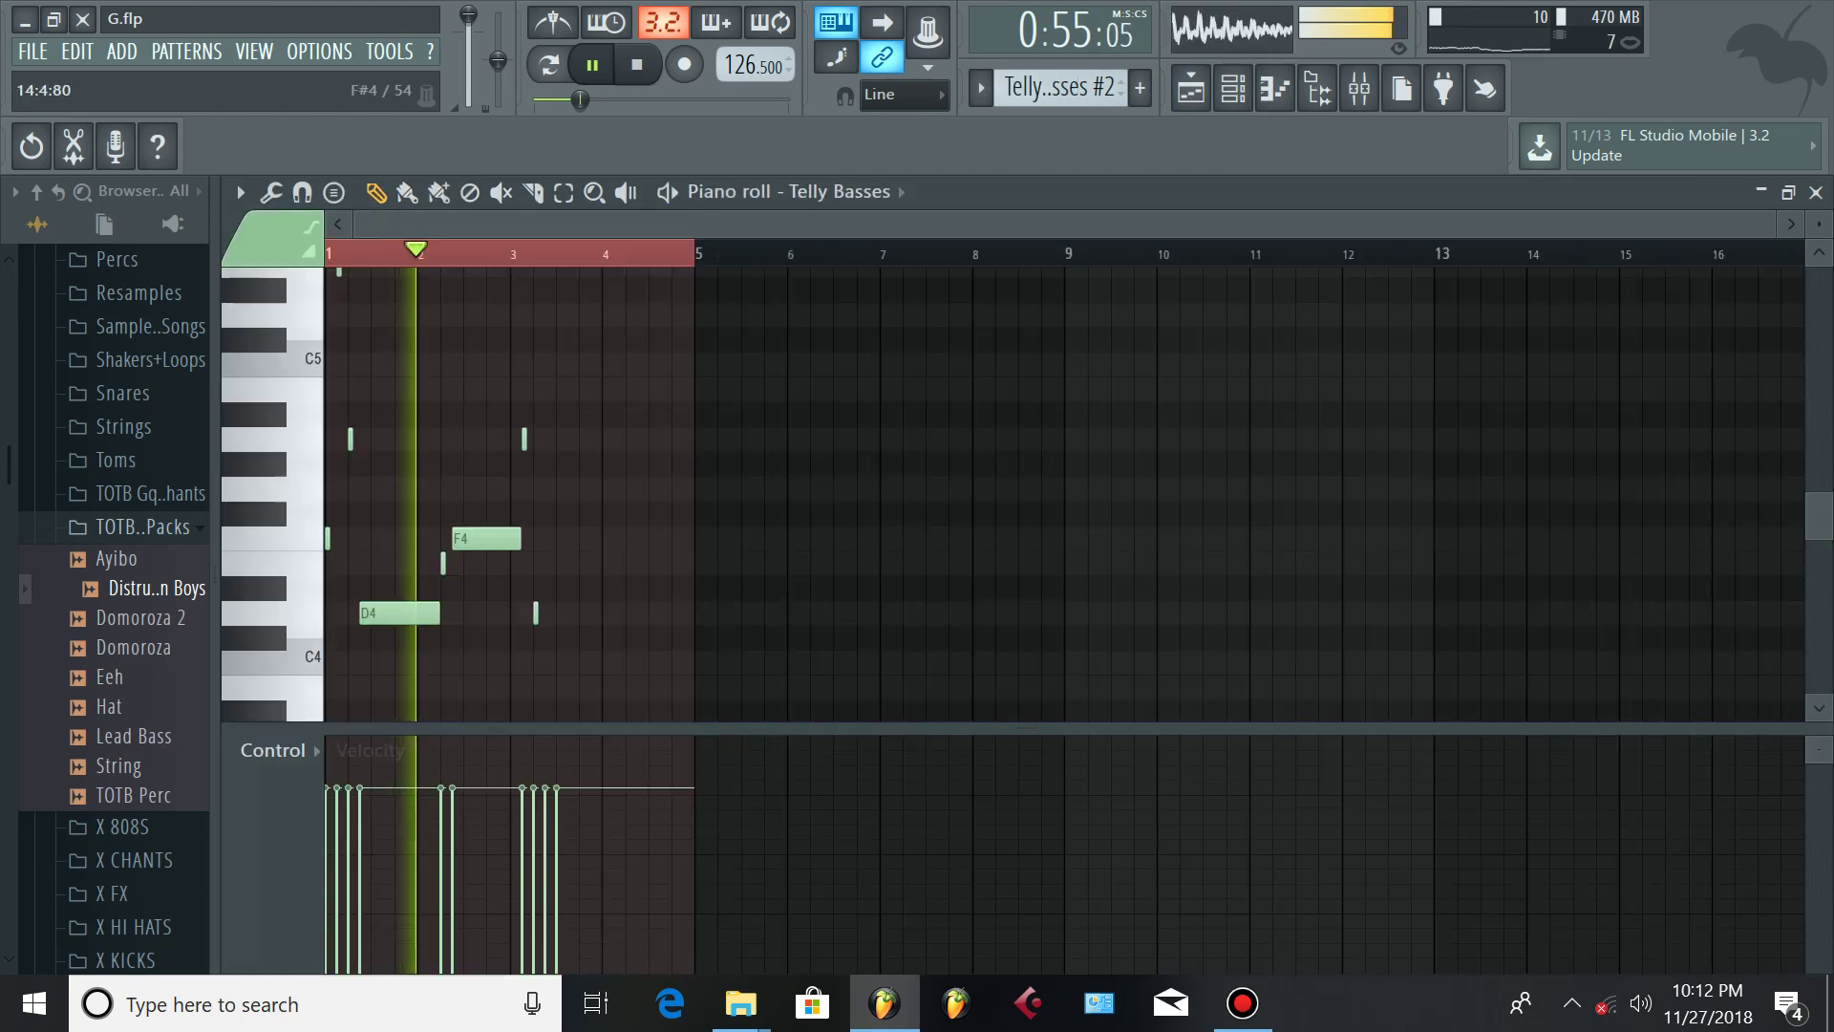
{"action": "scroll", "coordinate": [1334, 538], "scroll_direction": "up", "scroll_amount": 2}
{"action": "scroll", "coordinate": [1365, 253], "scroll_direction": "up", "scroll_amount": 1}
{"action": "scroll", "coordinate": [927, 439], "scroll_direction": "down", "scroll_amount": 2}
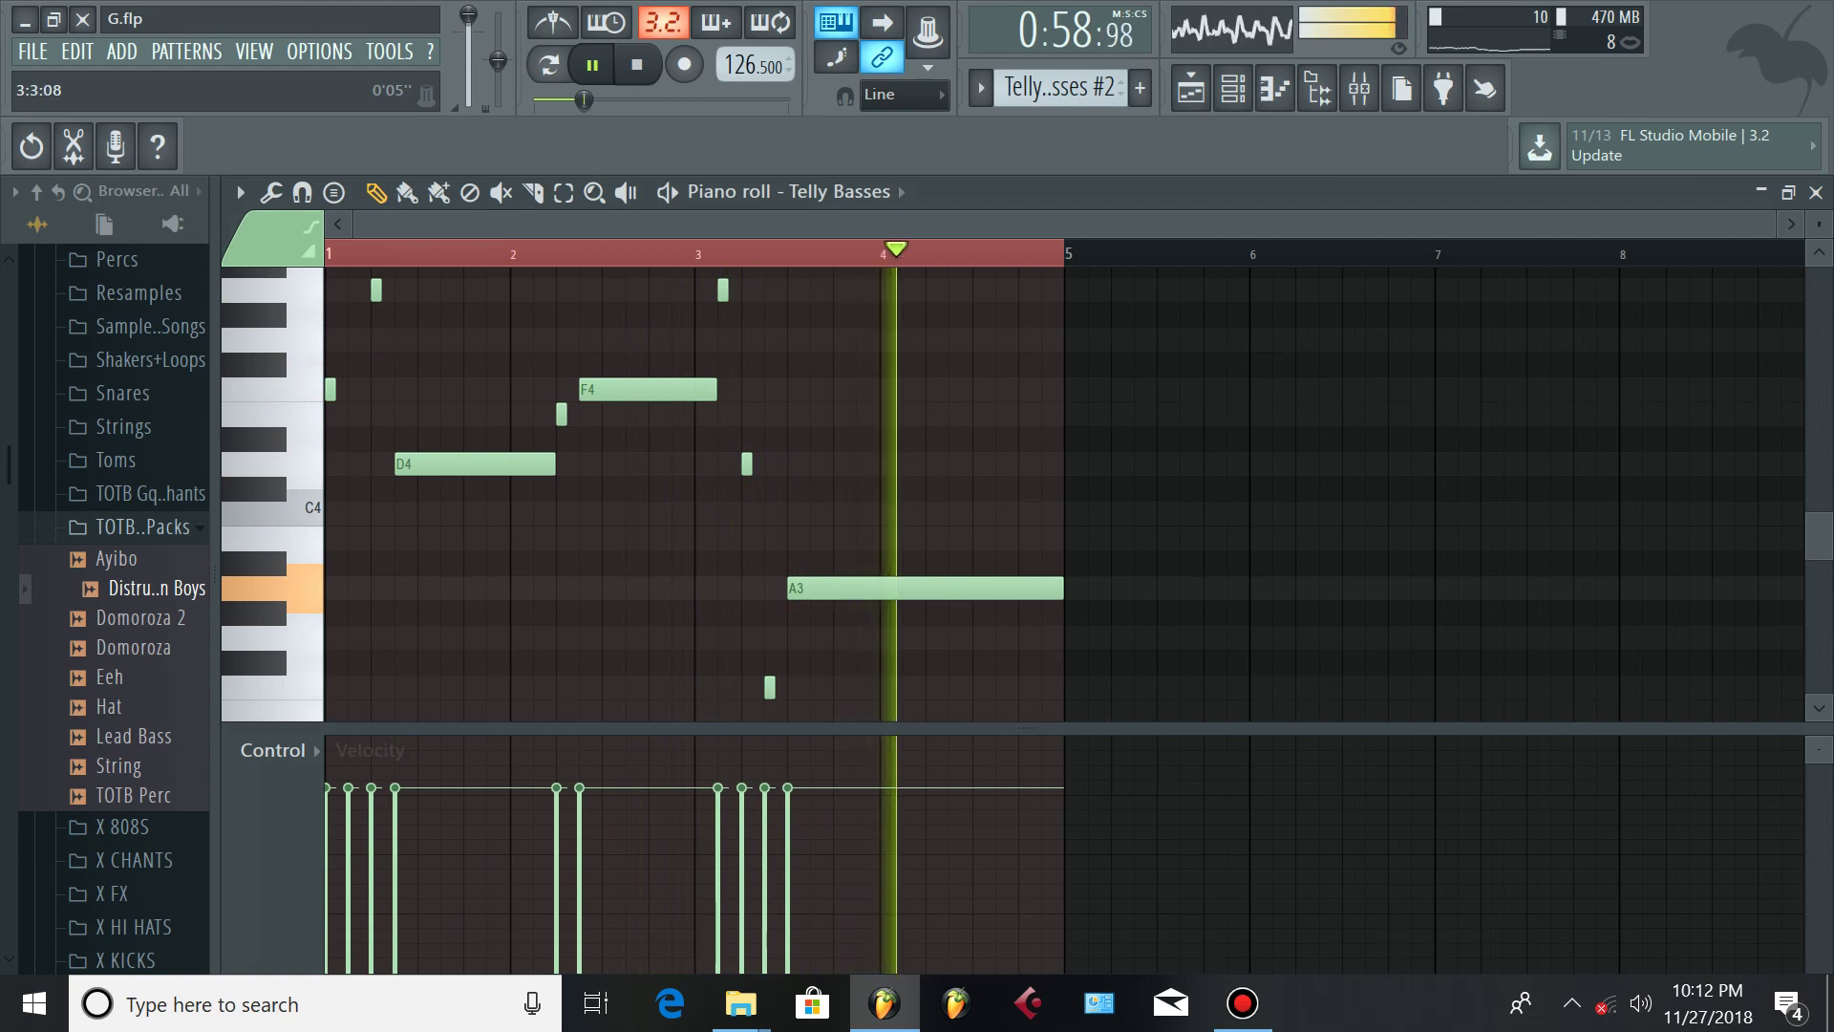
{"action": "scroll", "coordinate": [804, 357], "scroll_direction": "up", "scroll_amount": 2}
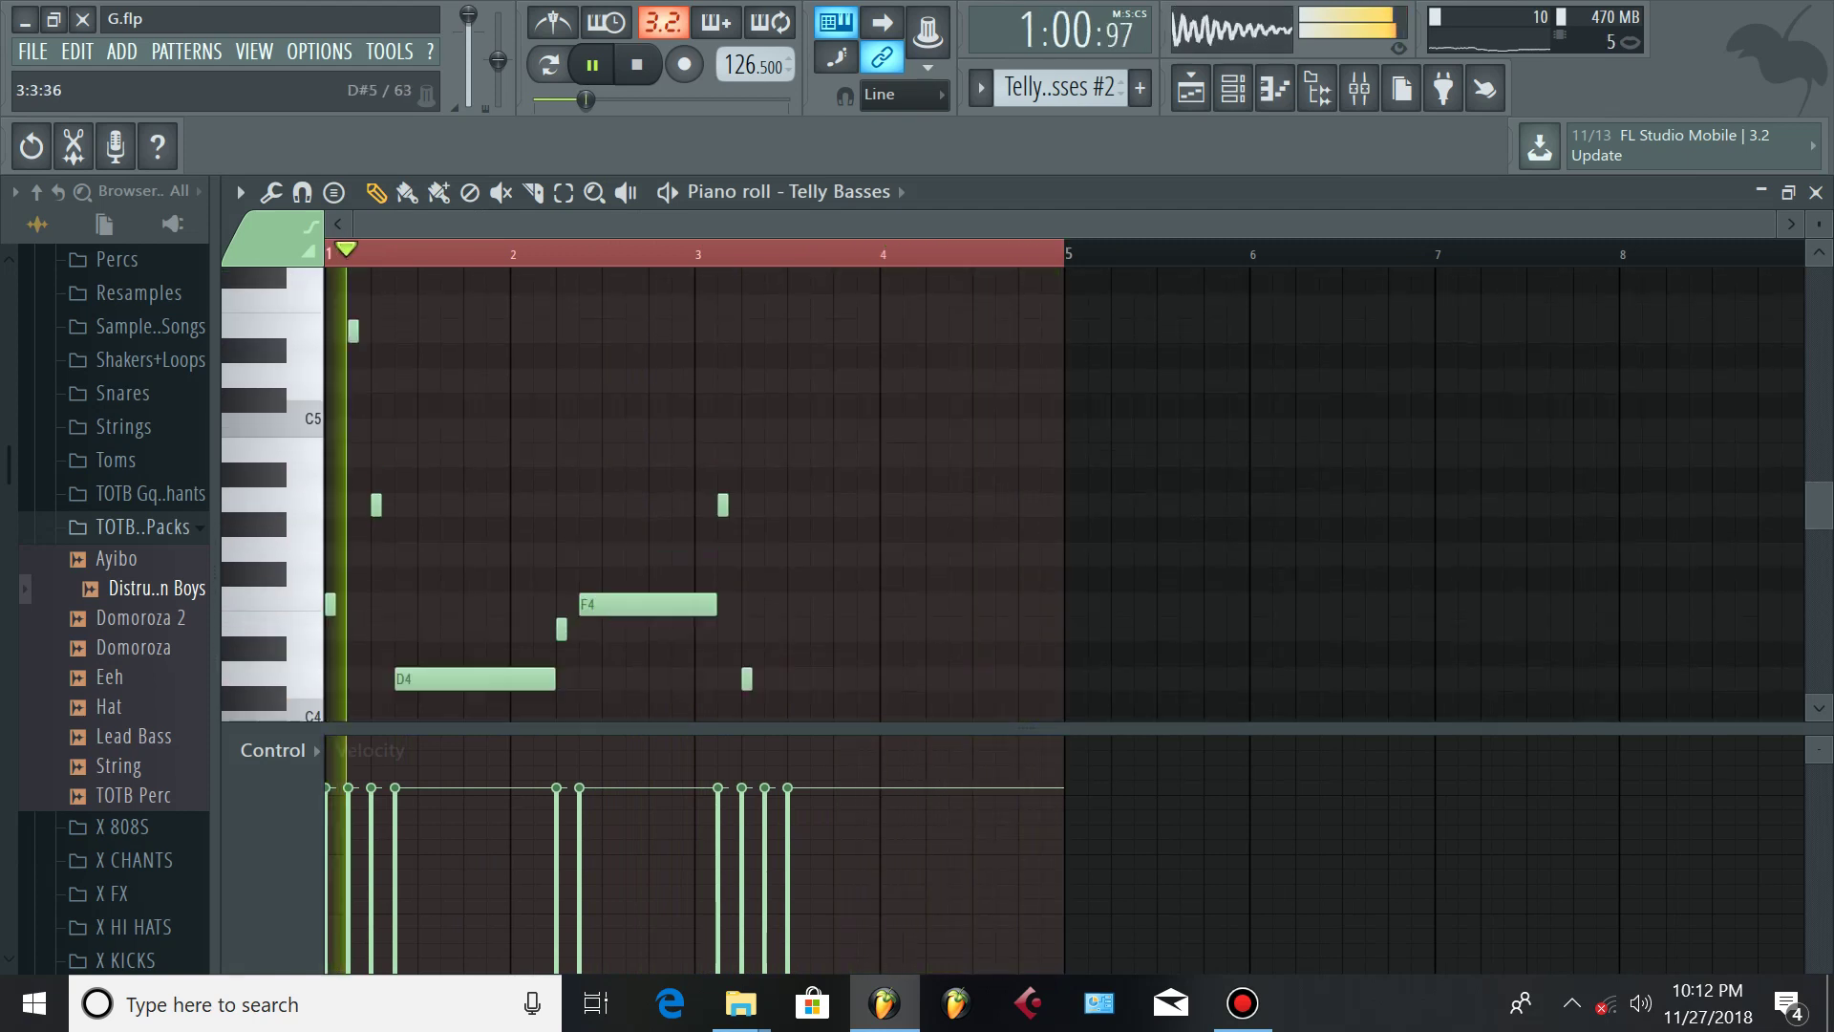
{"action": "scroll", "coordinate": [349, 253], "scroll_direction": "up", "scroll_amount": 1}
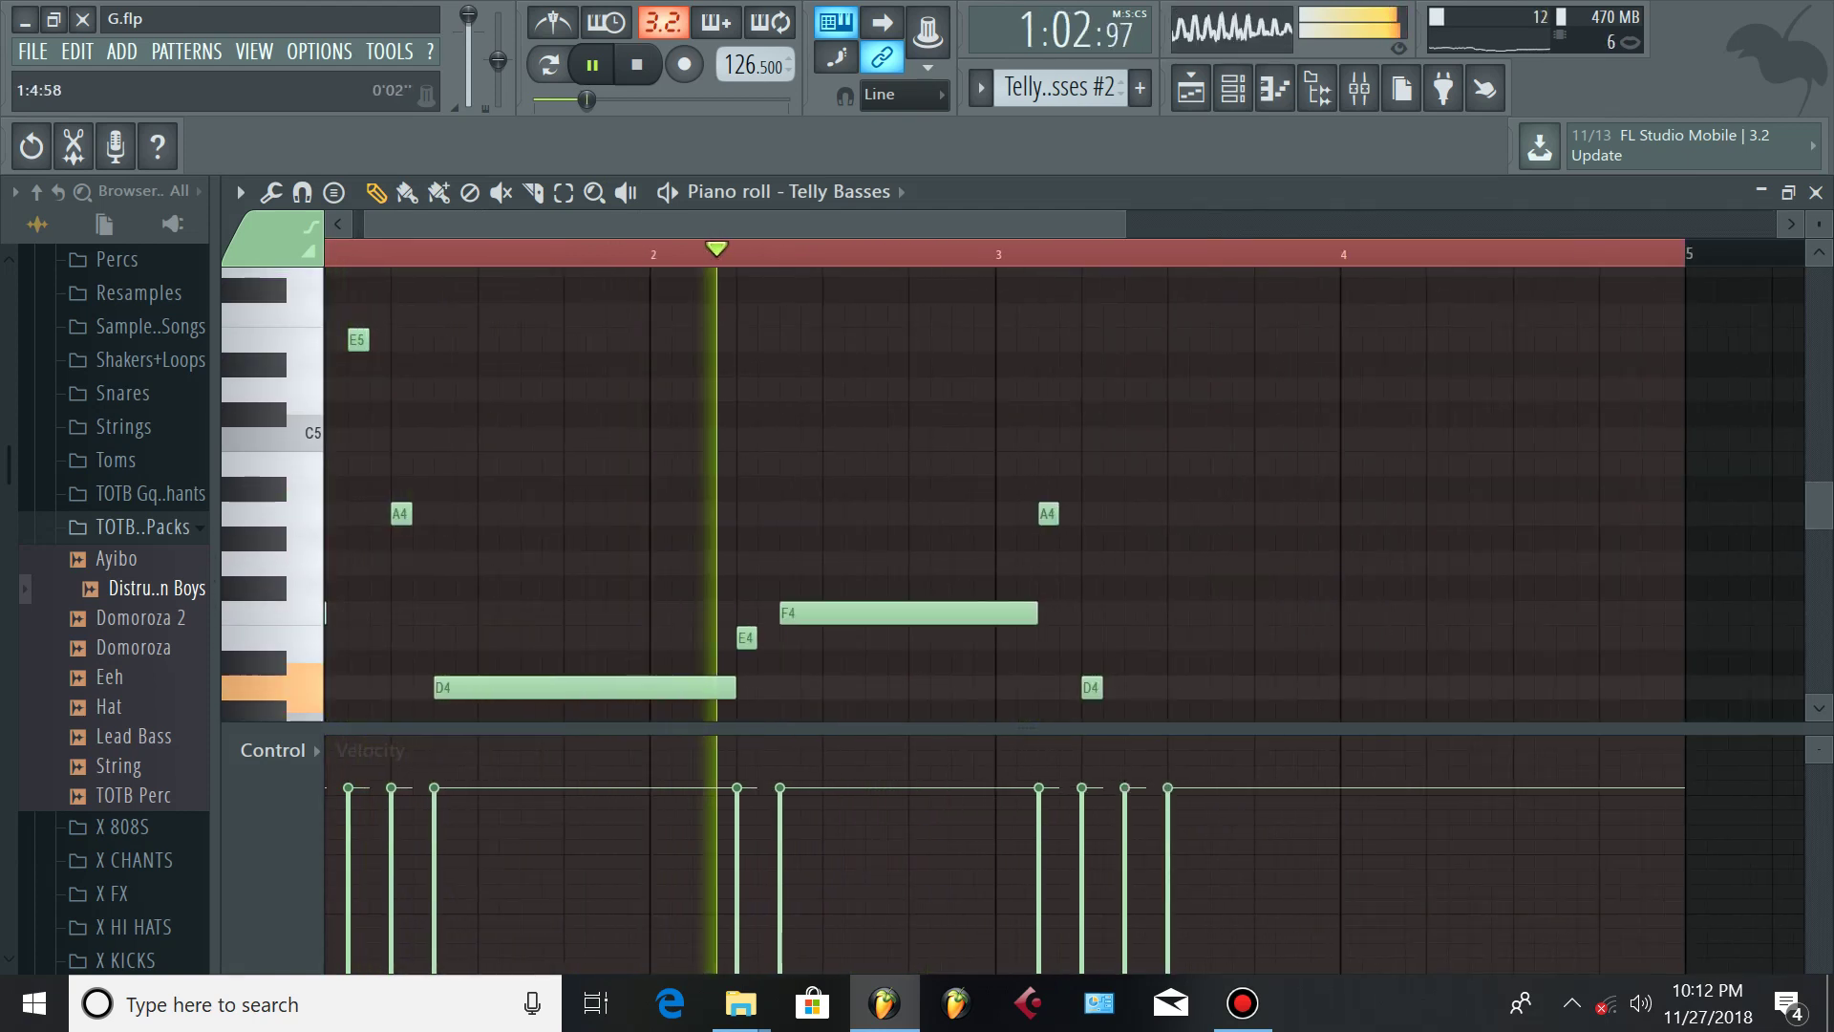
{"action": "left_click_drag", "start_coordinate": [1819, 223], "coordinate": [1818, 241]}
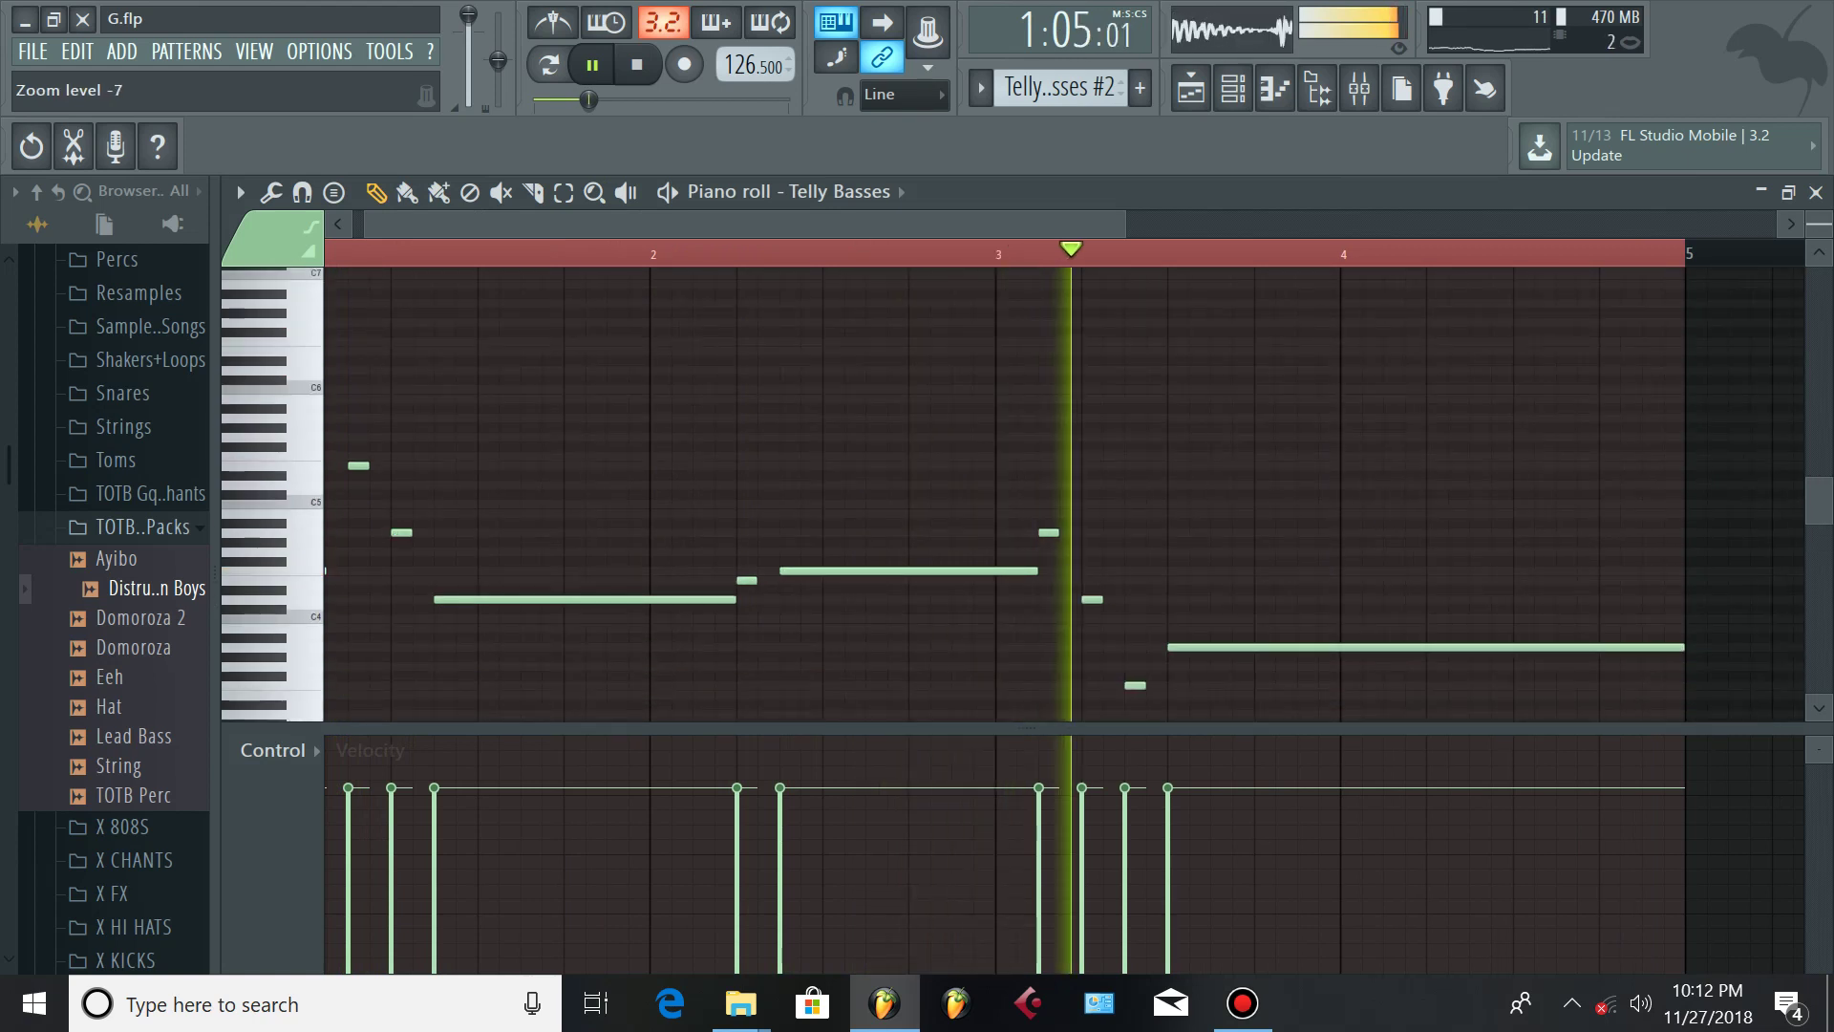
{"action": "scroll", "coordinate": [1359, 446], "scroll_direction": "down", "scroll_amount": 3}
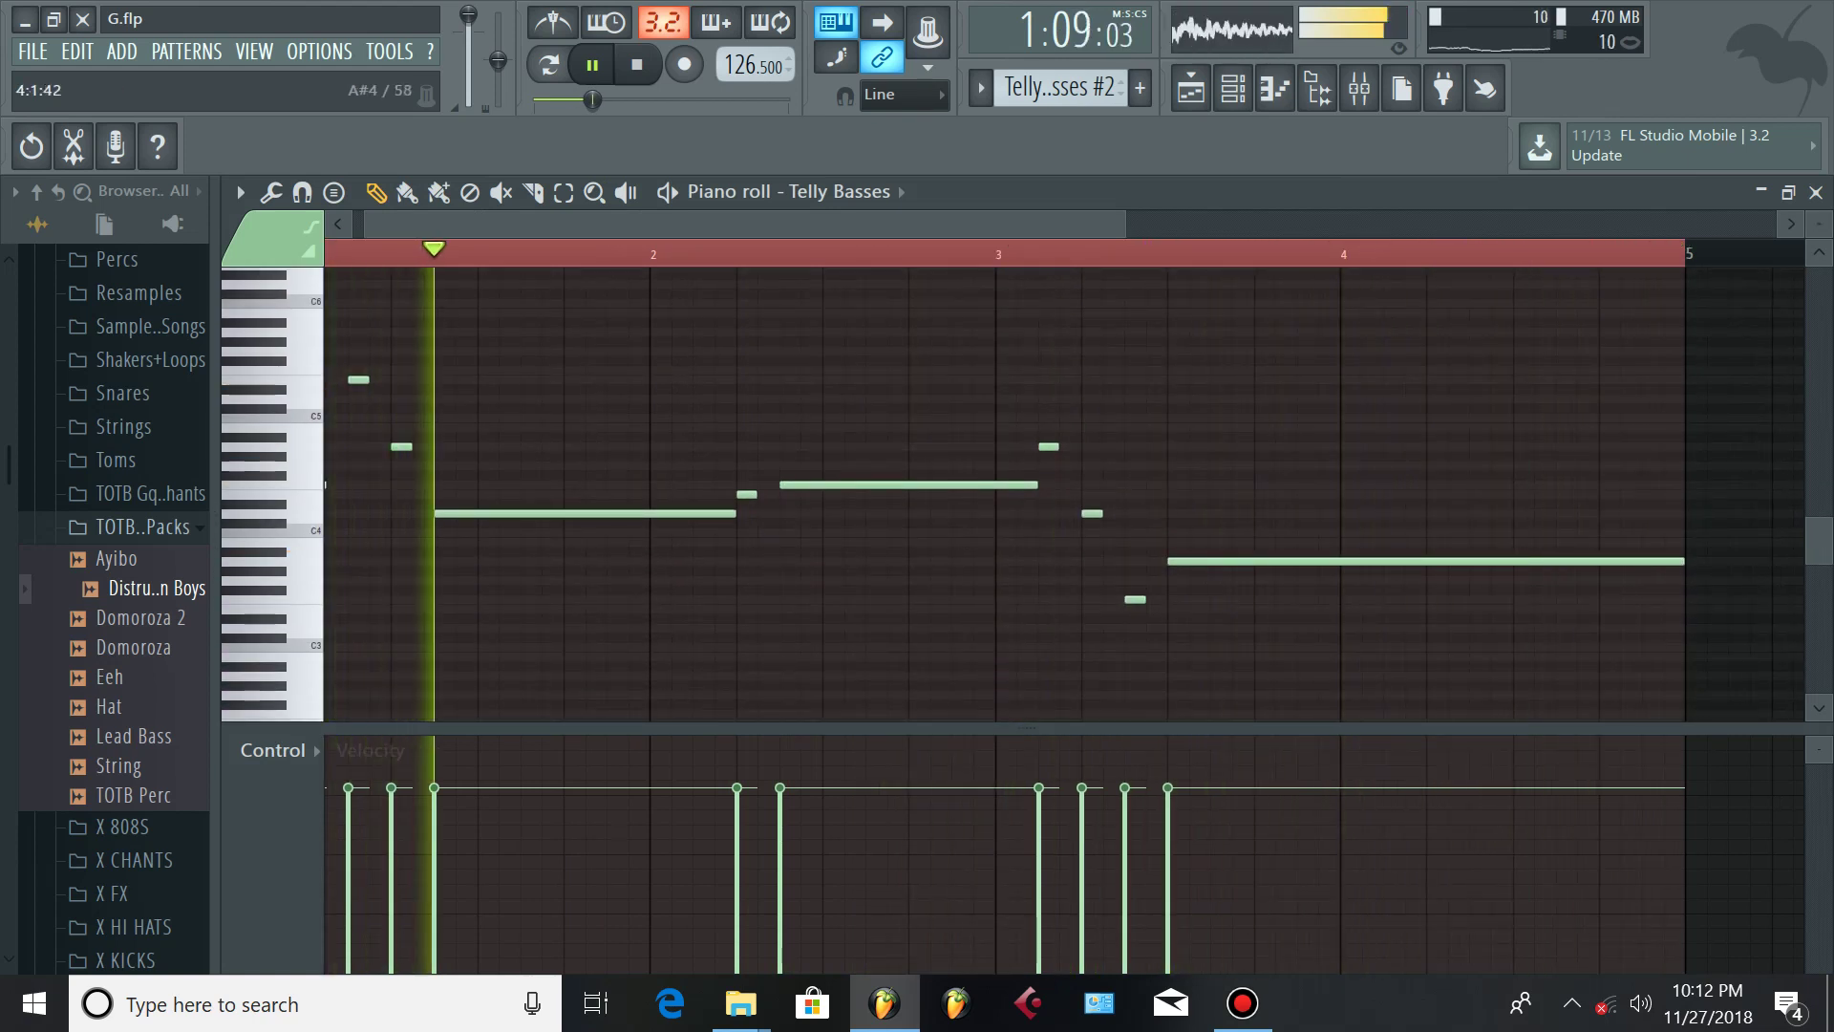
{"action": "scroll", "coordinate": [1244, 255], "scroll_direction": "down", "scroll_amount": 3}
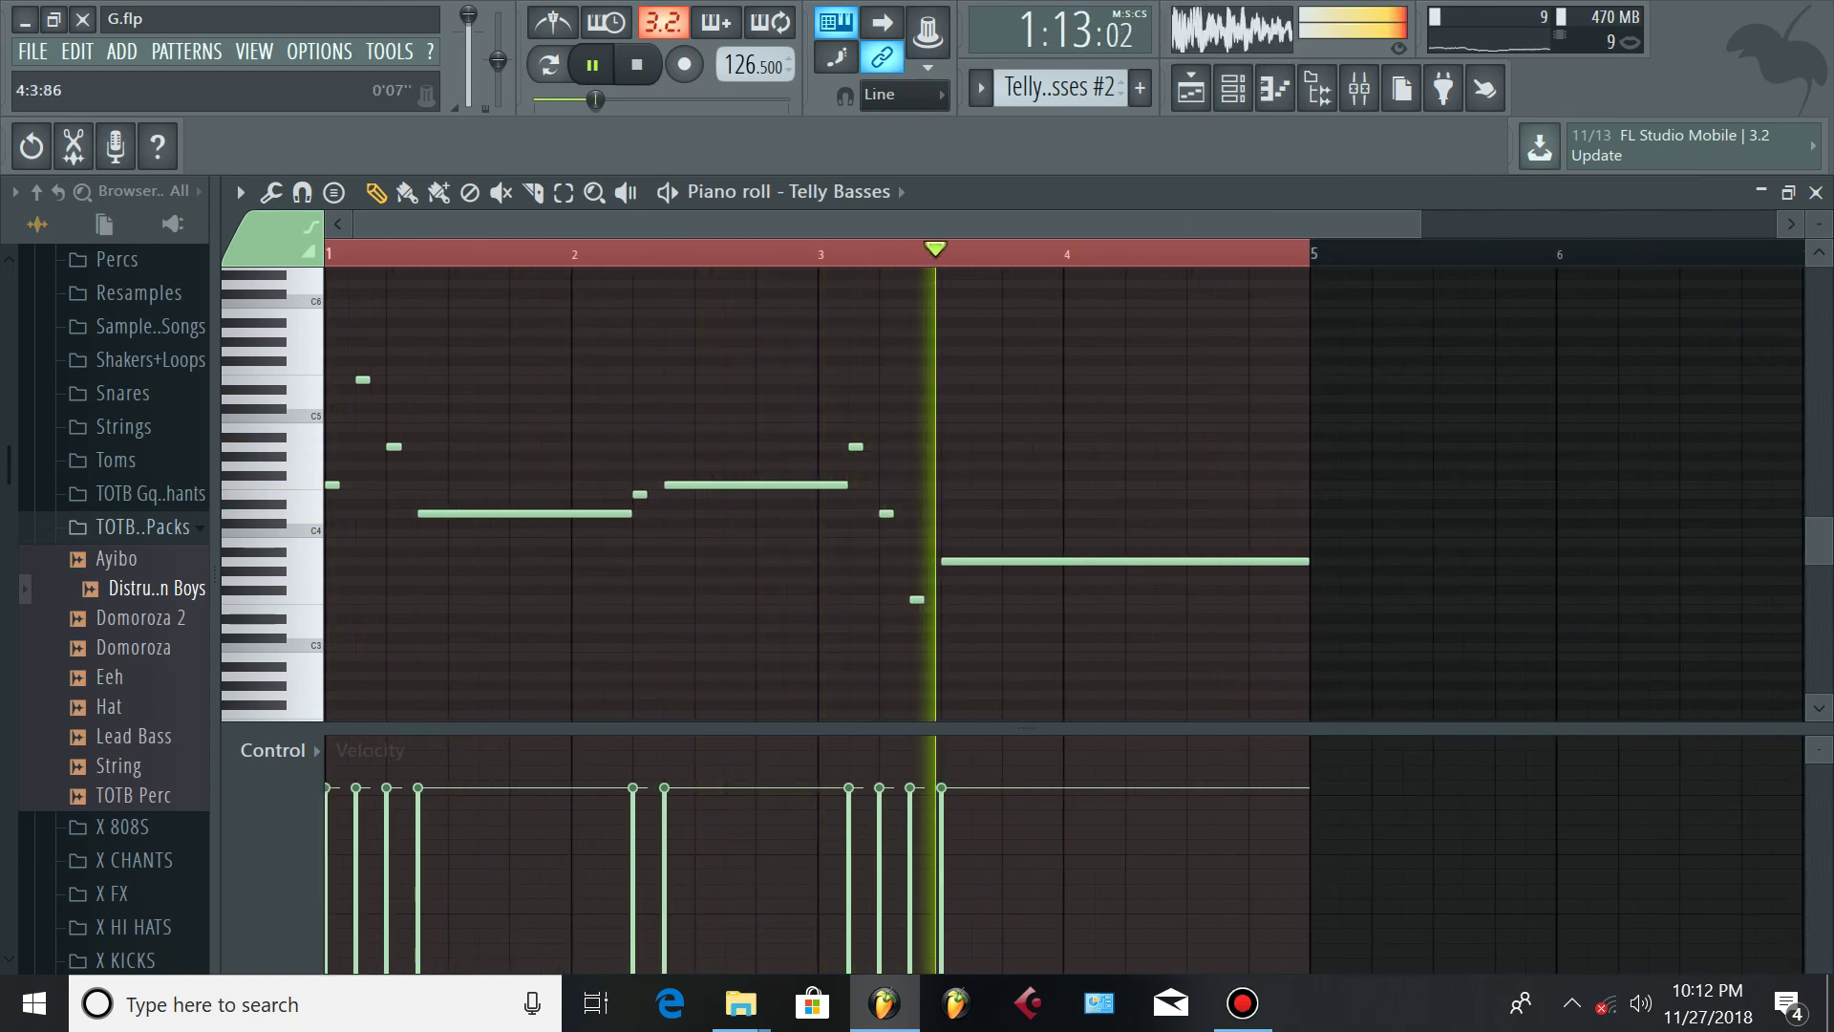
{"action": "left_click_drag", "start_coordinate": [1819, 224], "coordinate": [1818, 254]}
{"action": "left_click", "coordinate": [1191, 88]}
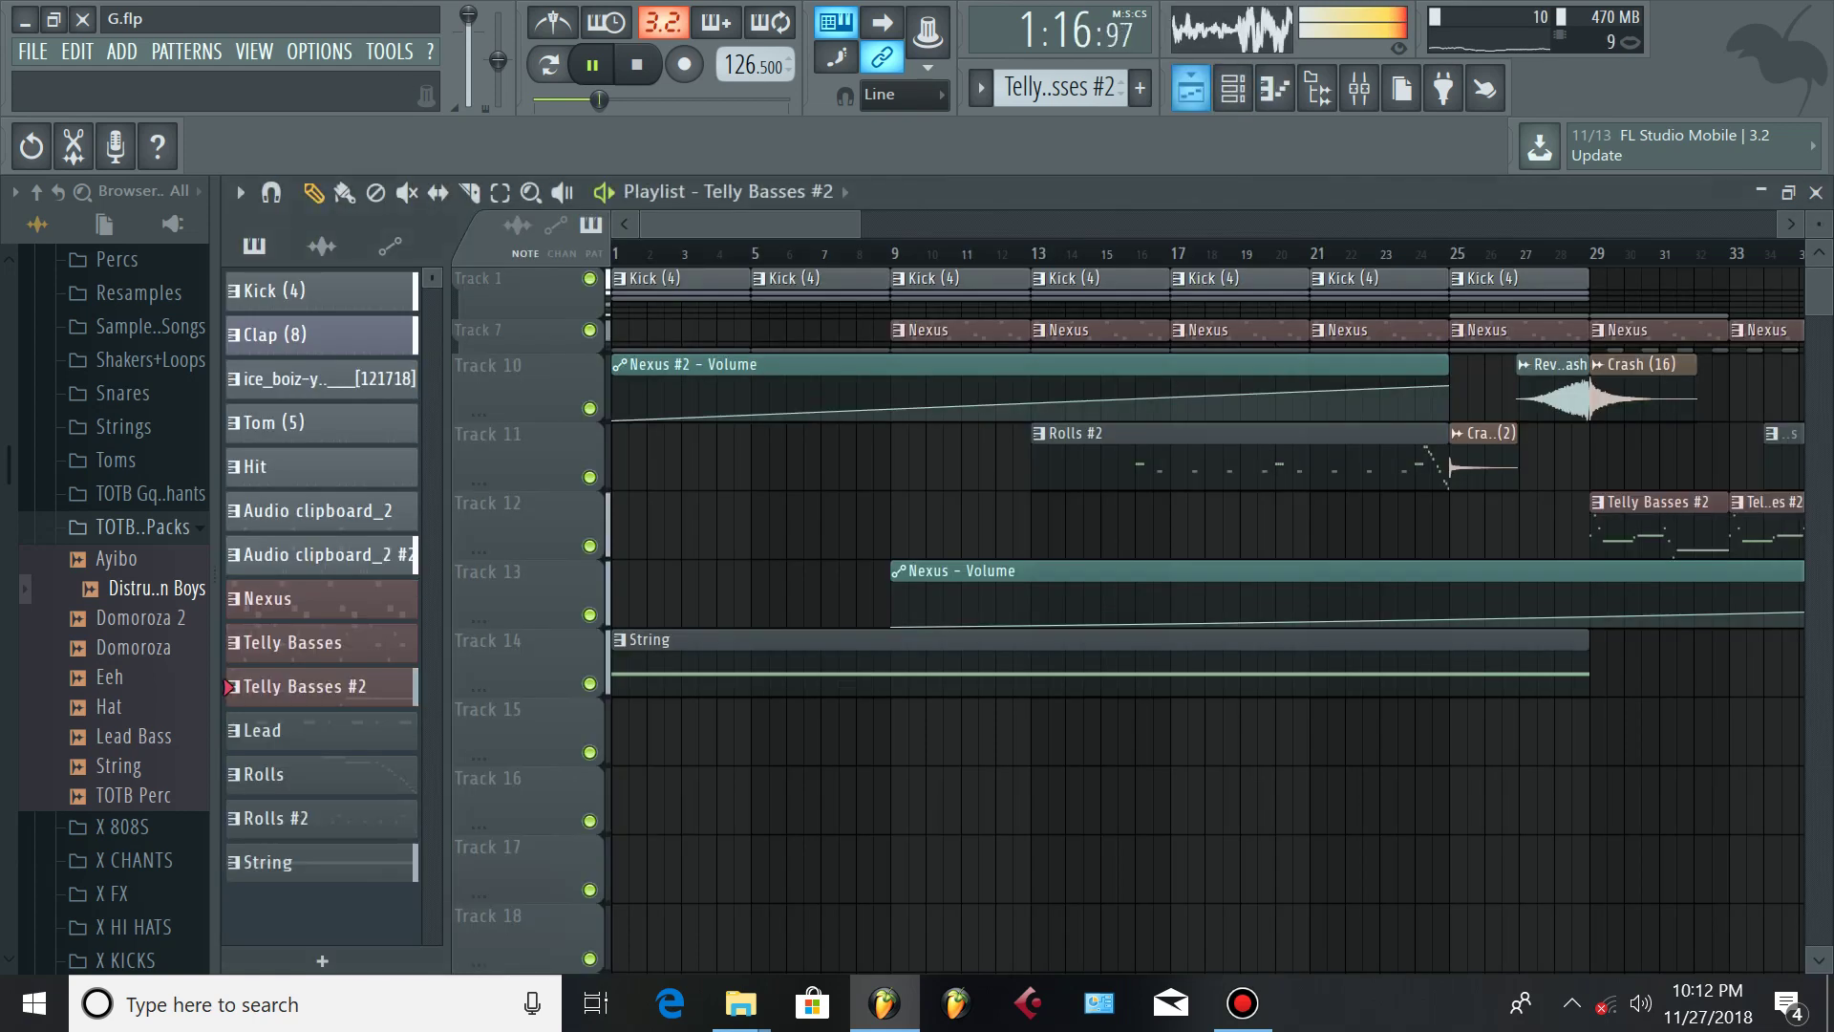
Save the project
{"action": "key", "text": "Page_Down"}
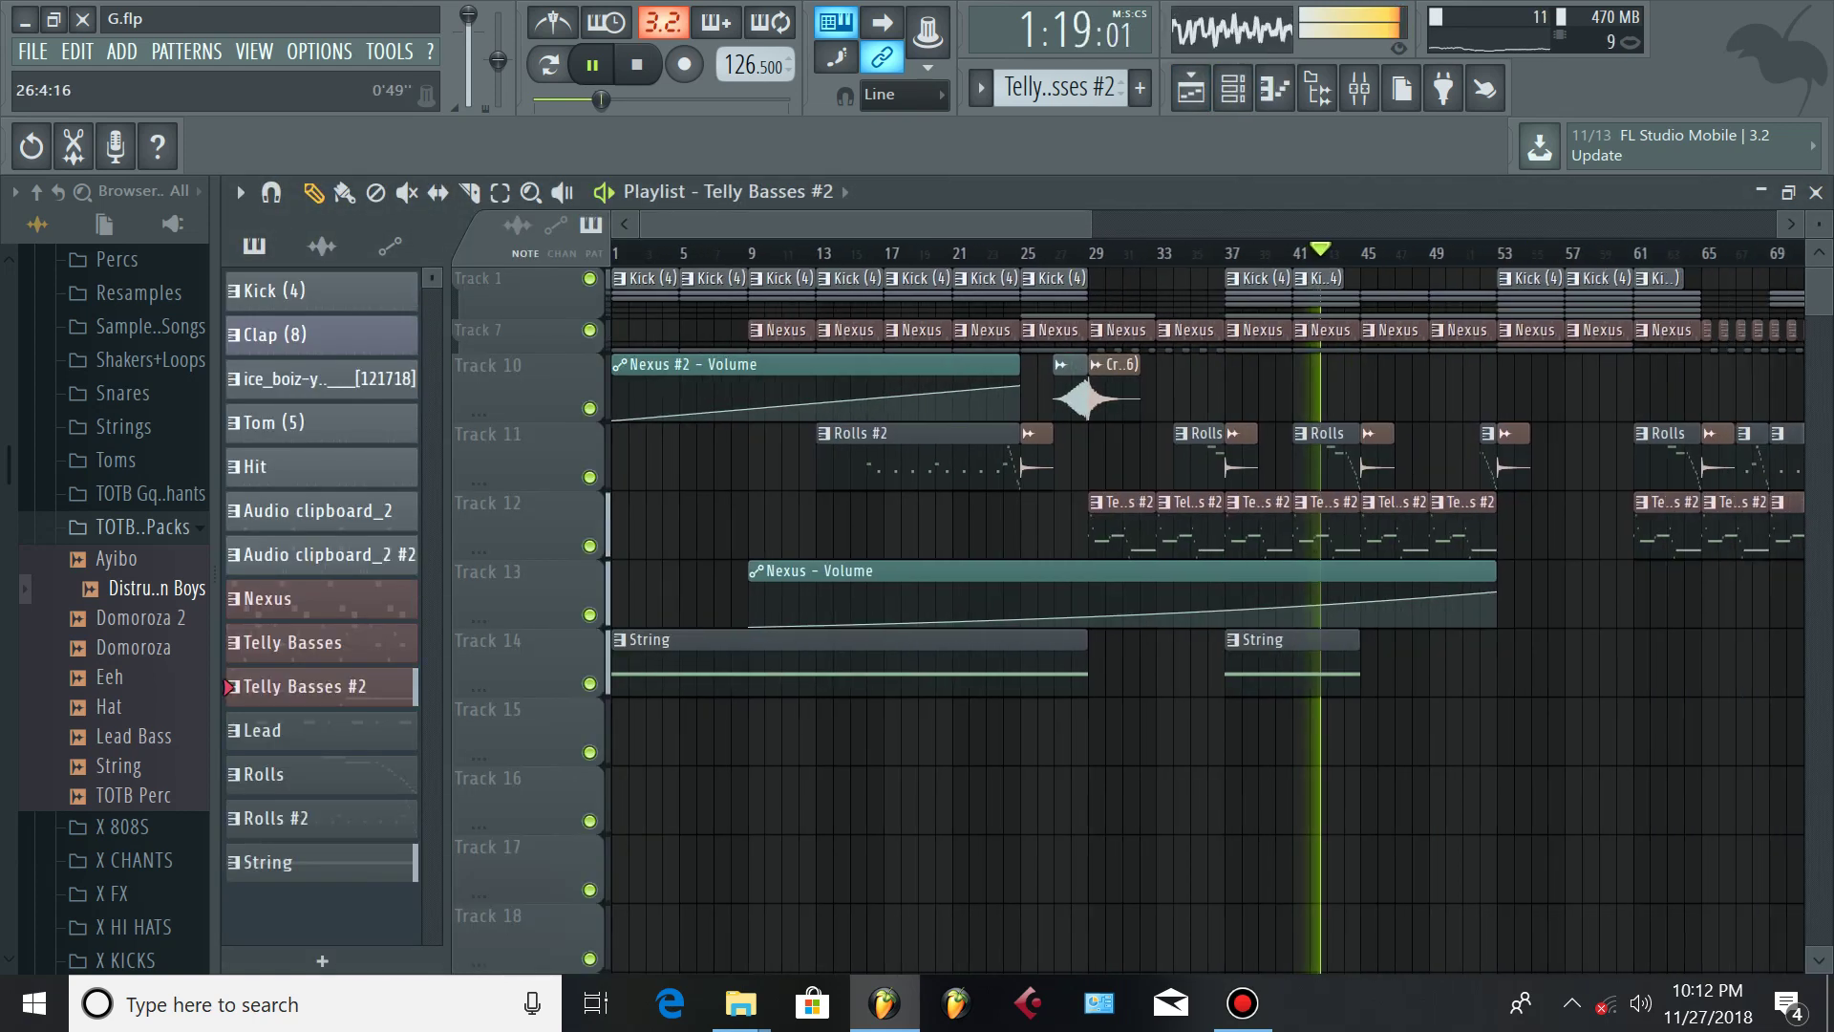
{"action": "key", "text": "ctrl+s"}
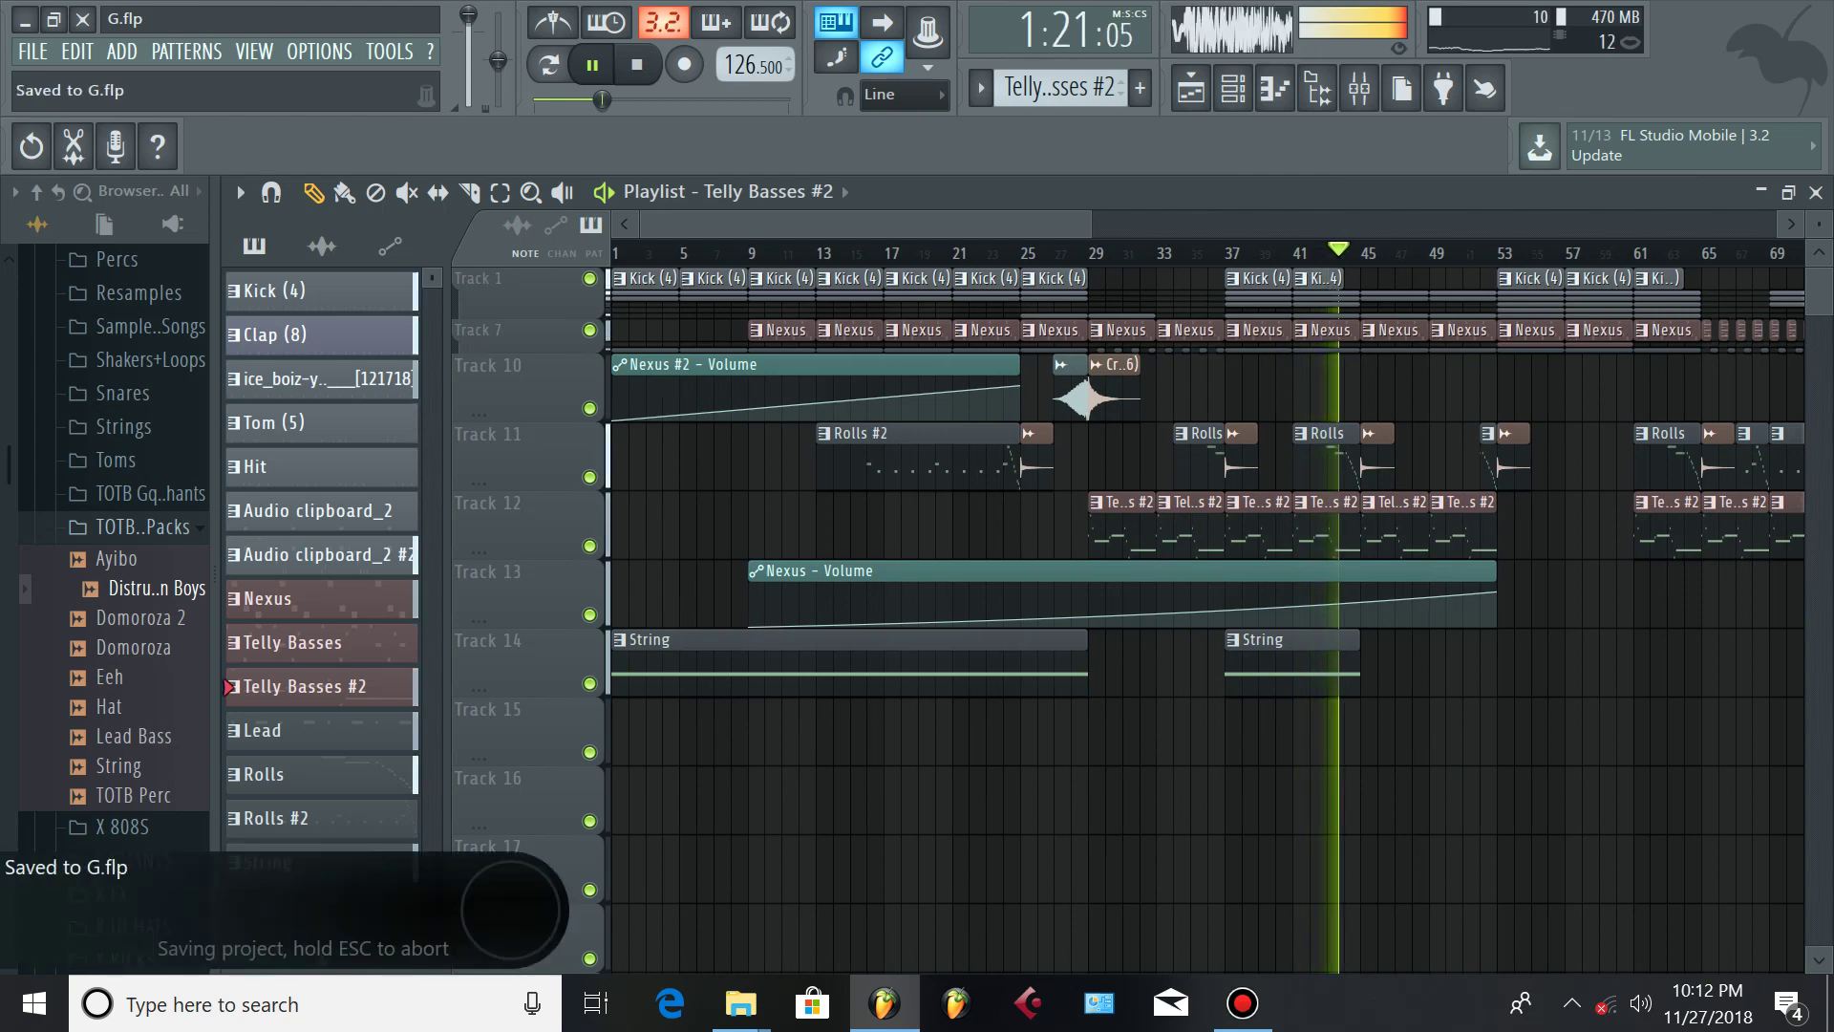
Inspect the step sequences of the ice_boiz and Clap (8) patterns in the channel rack and return to the playlist
{"action": "scroll", "coordinate": [1203, 612], "scroll_direction": "down", "scroll_amount": 2}
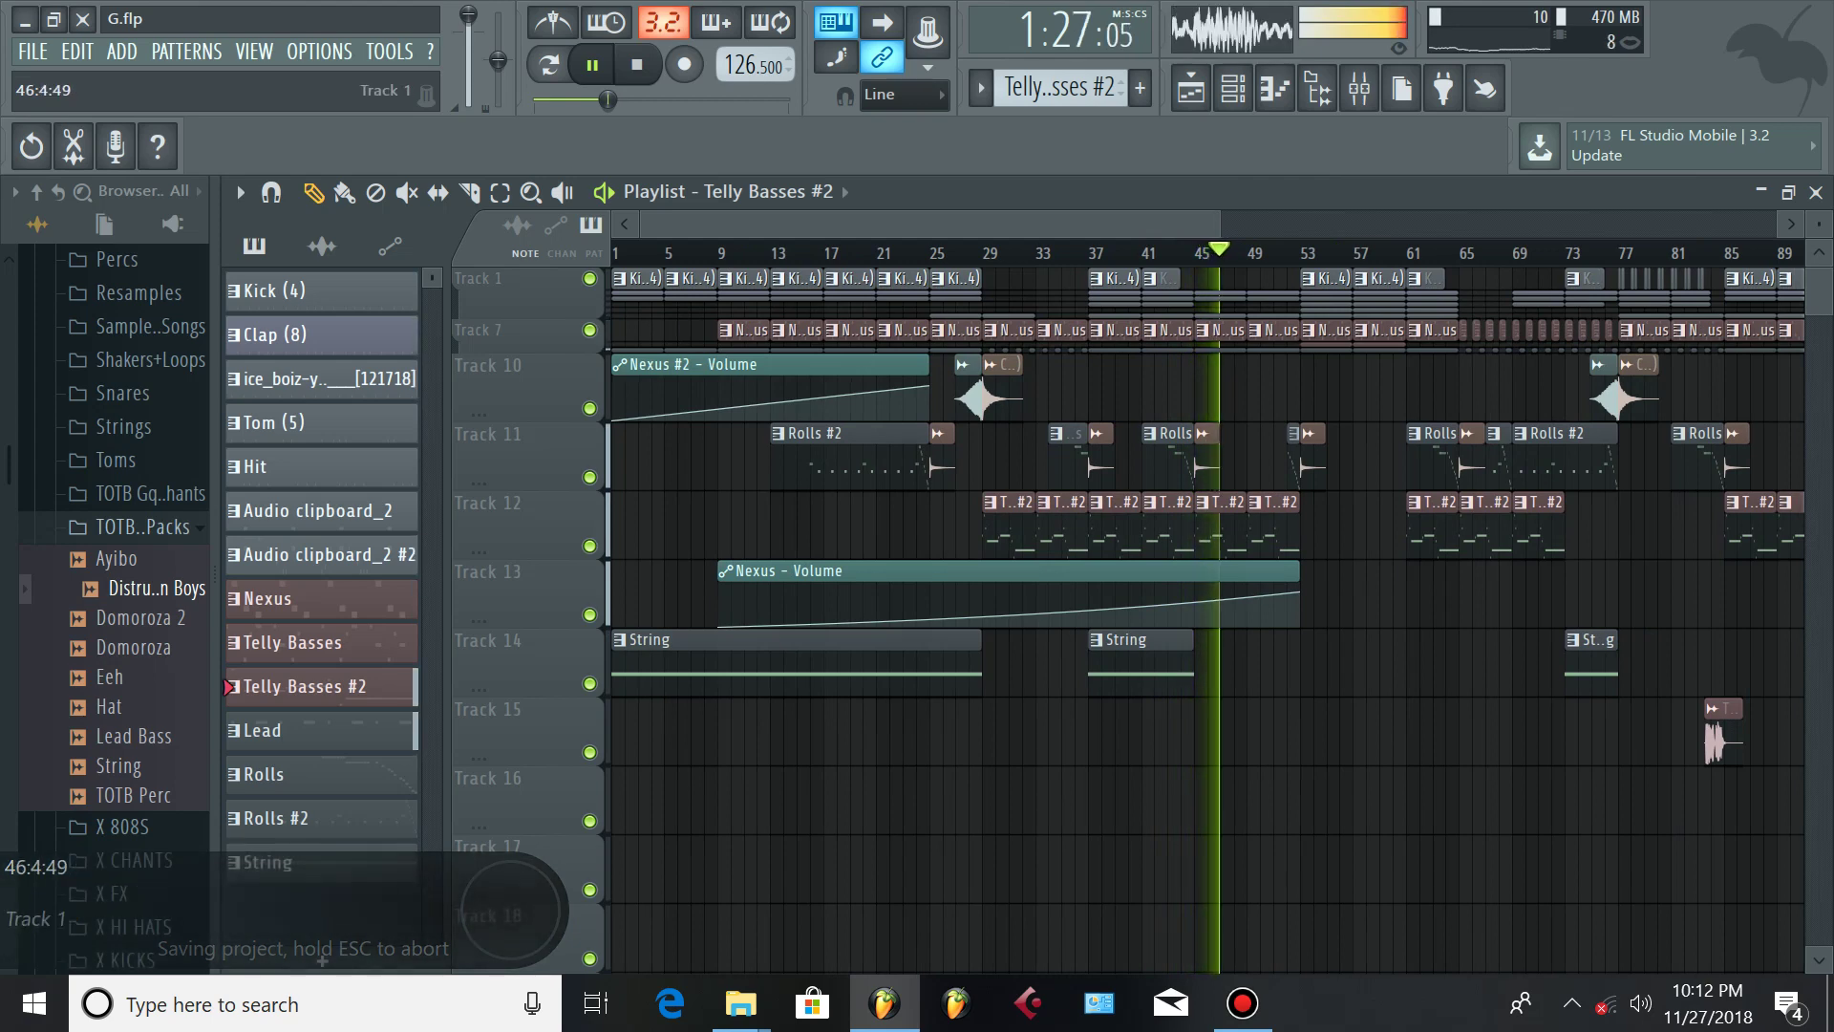
{"action": "left_click", "coordinate": [1247, 295]}
{"action": "key", "text": "F6"}
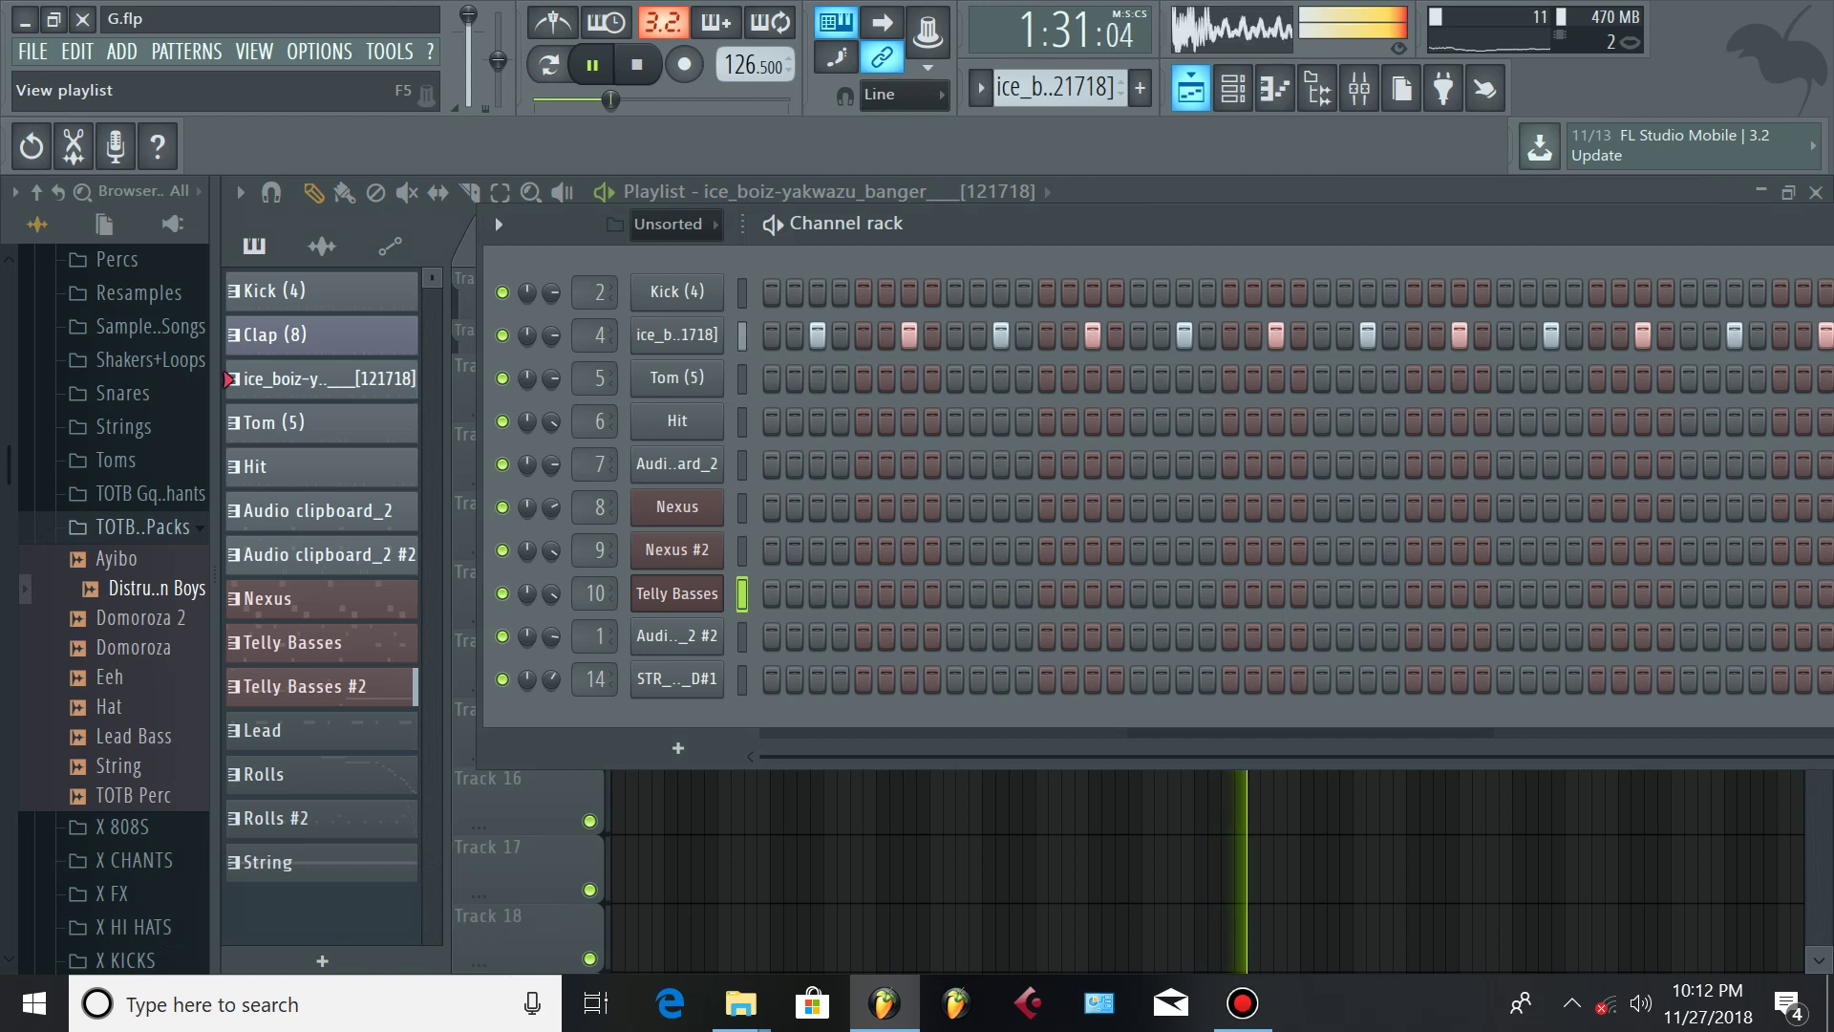
{"action": "key", "text": "minus"}
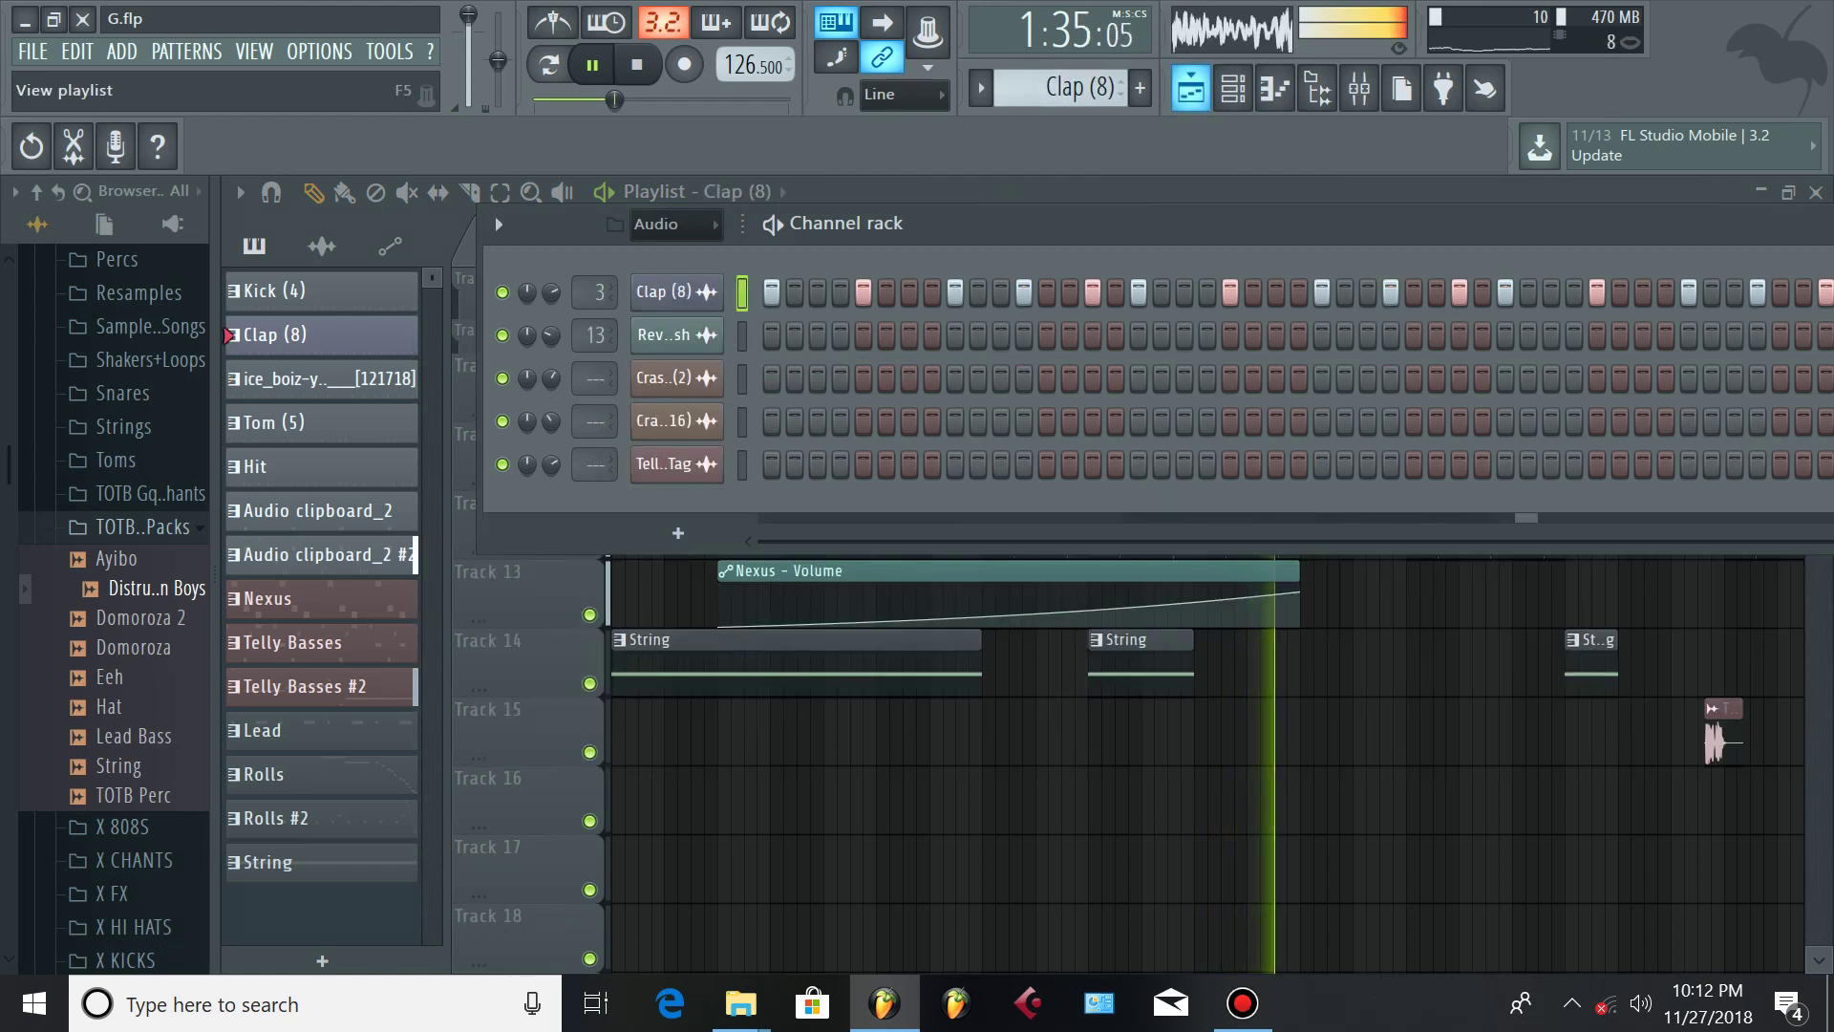
{"action": "key", "text": "F5"}
Move song playback back to about bar 43 in the playlist
{"action": "scroll", "coordinate": [1181, 252], "scroll_direction": "down", "scroll_amount": 1}
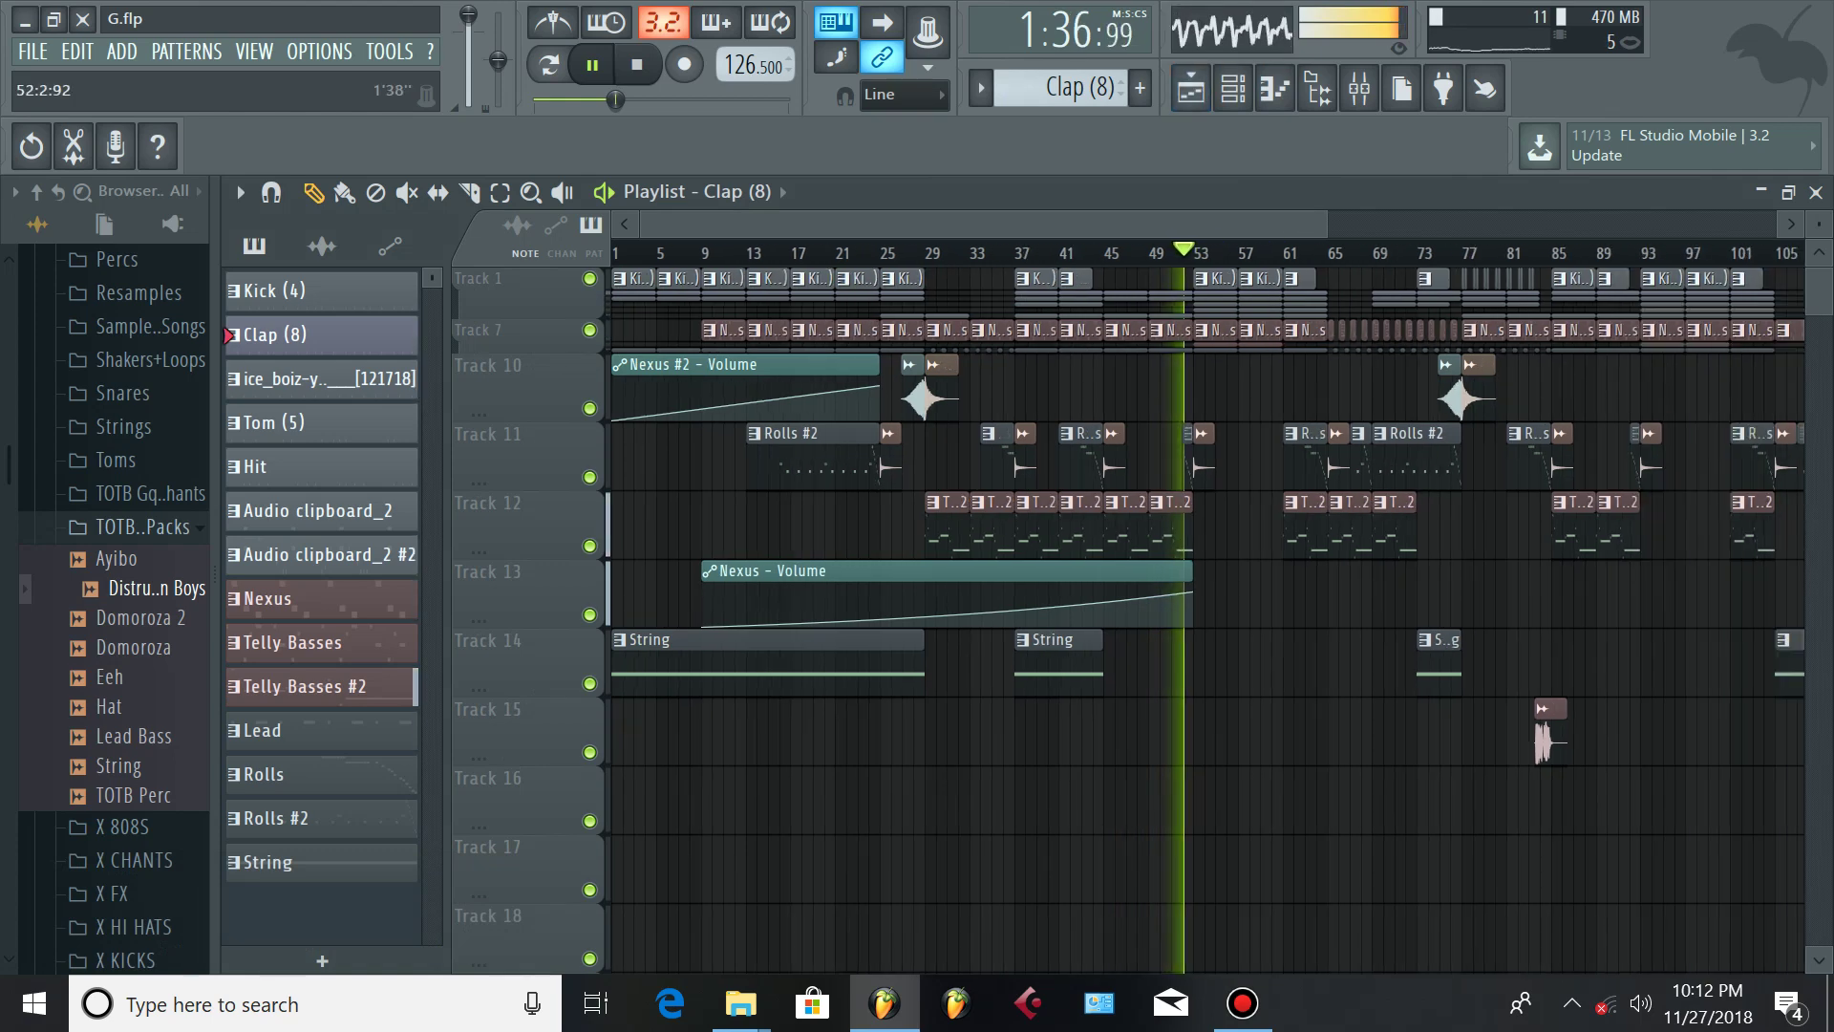
{"action": "scroll", "coordinate": [1194, 252], "scroll_direction": "up", "scroll_amount": 4}
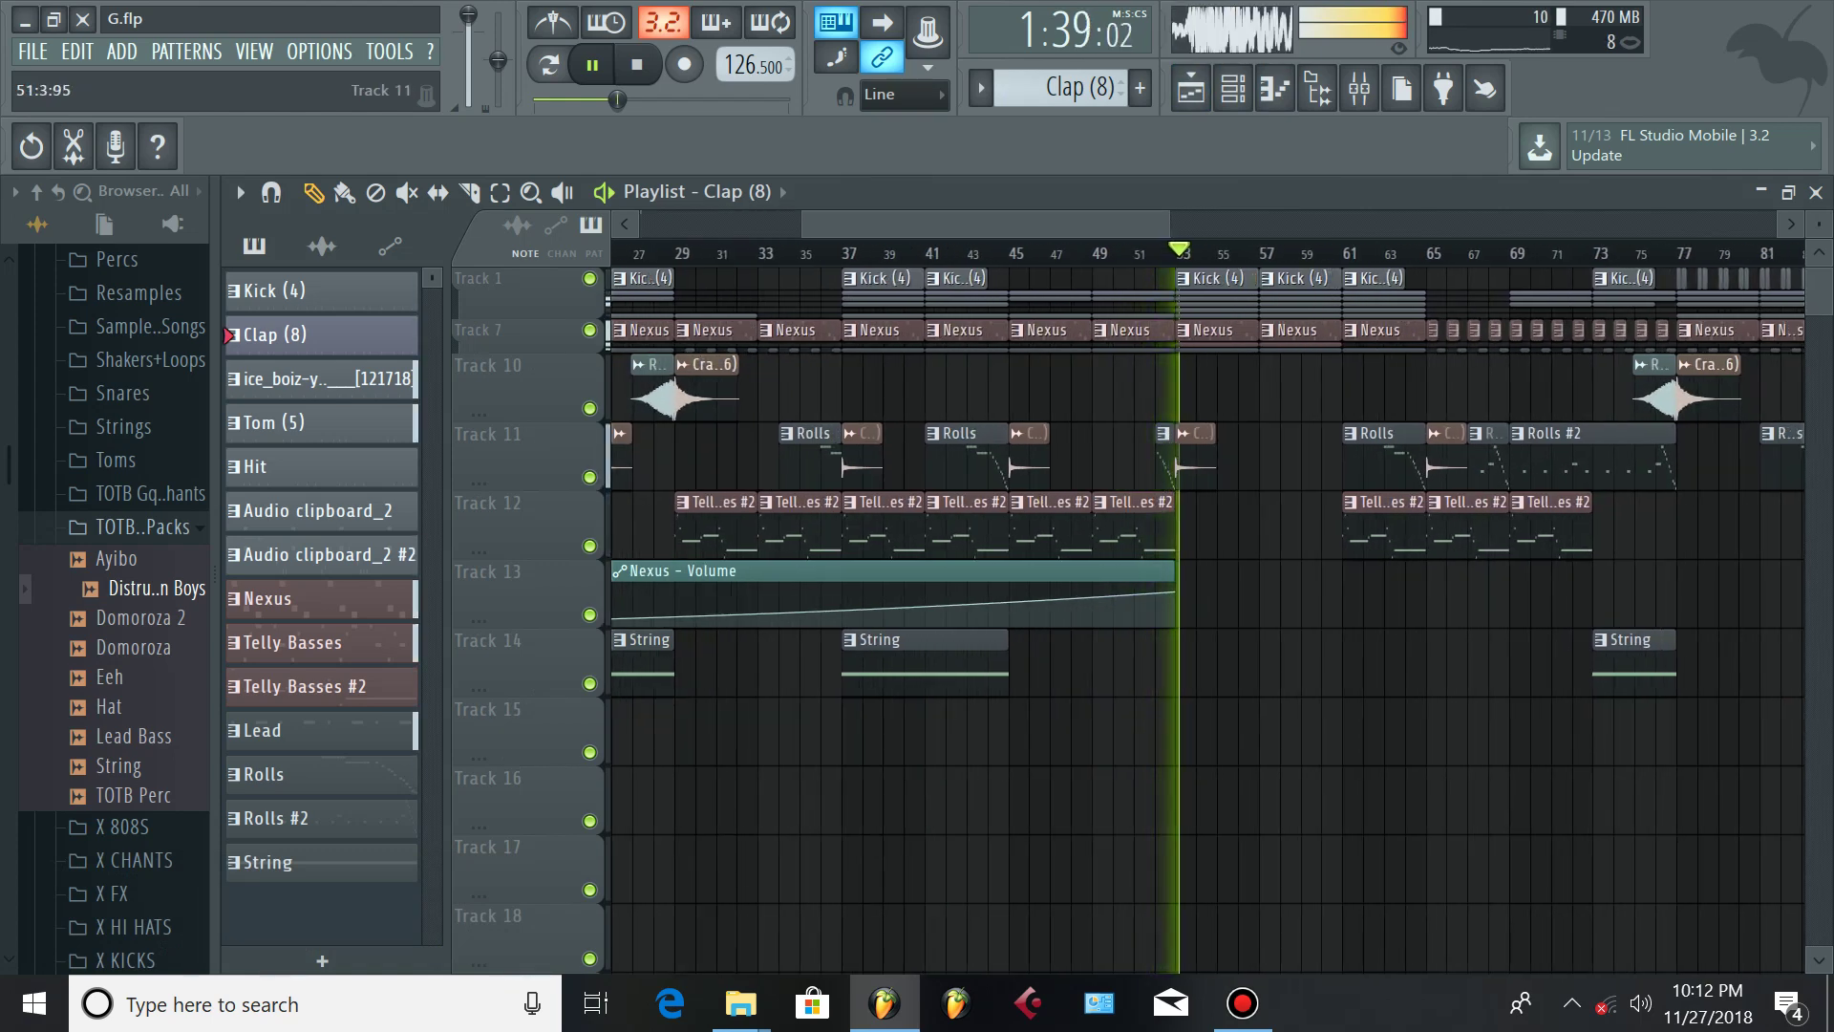
{"action": "left_click", "coordinate": [964, 252]}
{"action": "scroll", "coordinate": [966, 252], "scroll_direction": "up", "scroll_amount": 3}
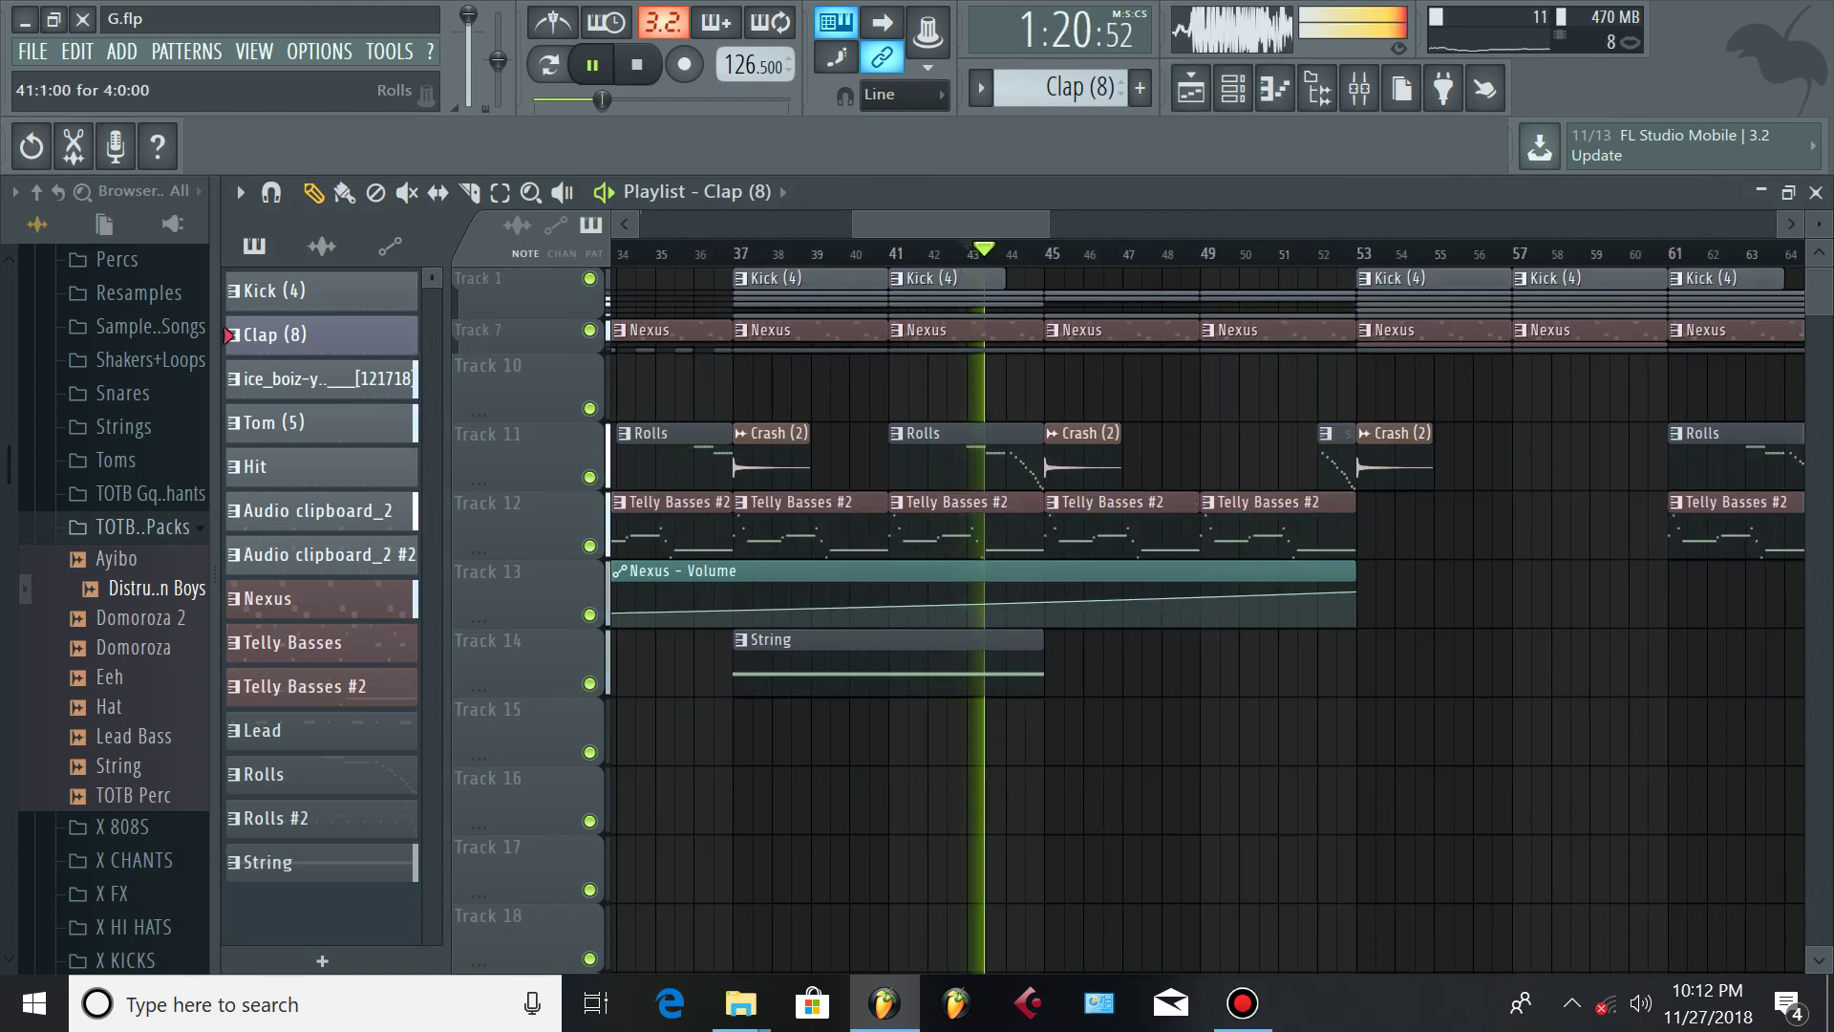
Inspect the notes of the Rolls pattern clip that starts at bar 41 on Track 11 and stop playback
{"action": "double_click", "coordinate": [966, 454]}
{"action": "scroll", "coordinate": [898, 253], "scroll_direction": "down", "scroll_amount": 2}
{"action": "key", "text": "space"}
{"action": "key", "text": "space"}
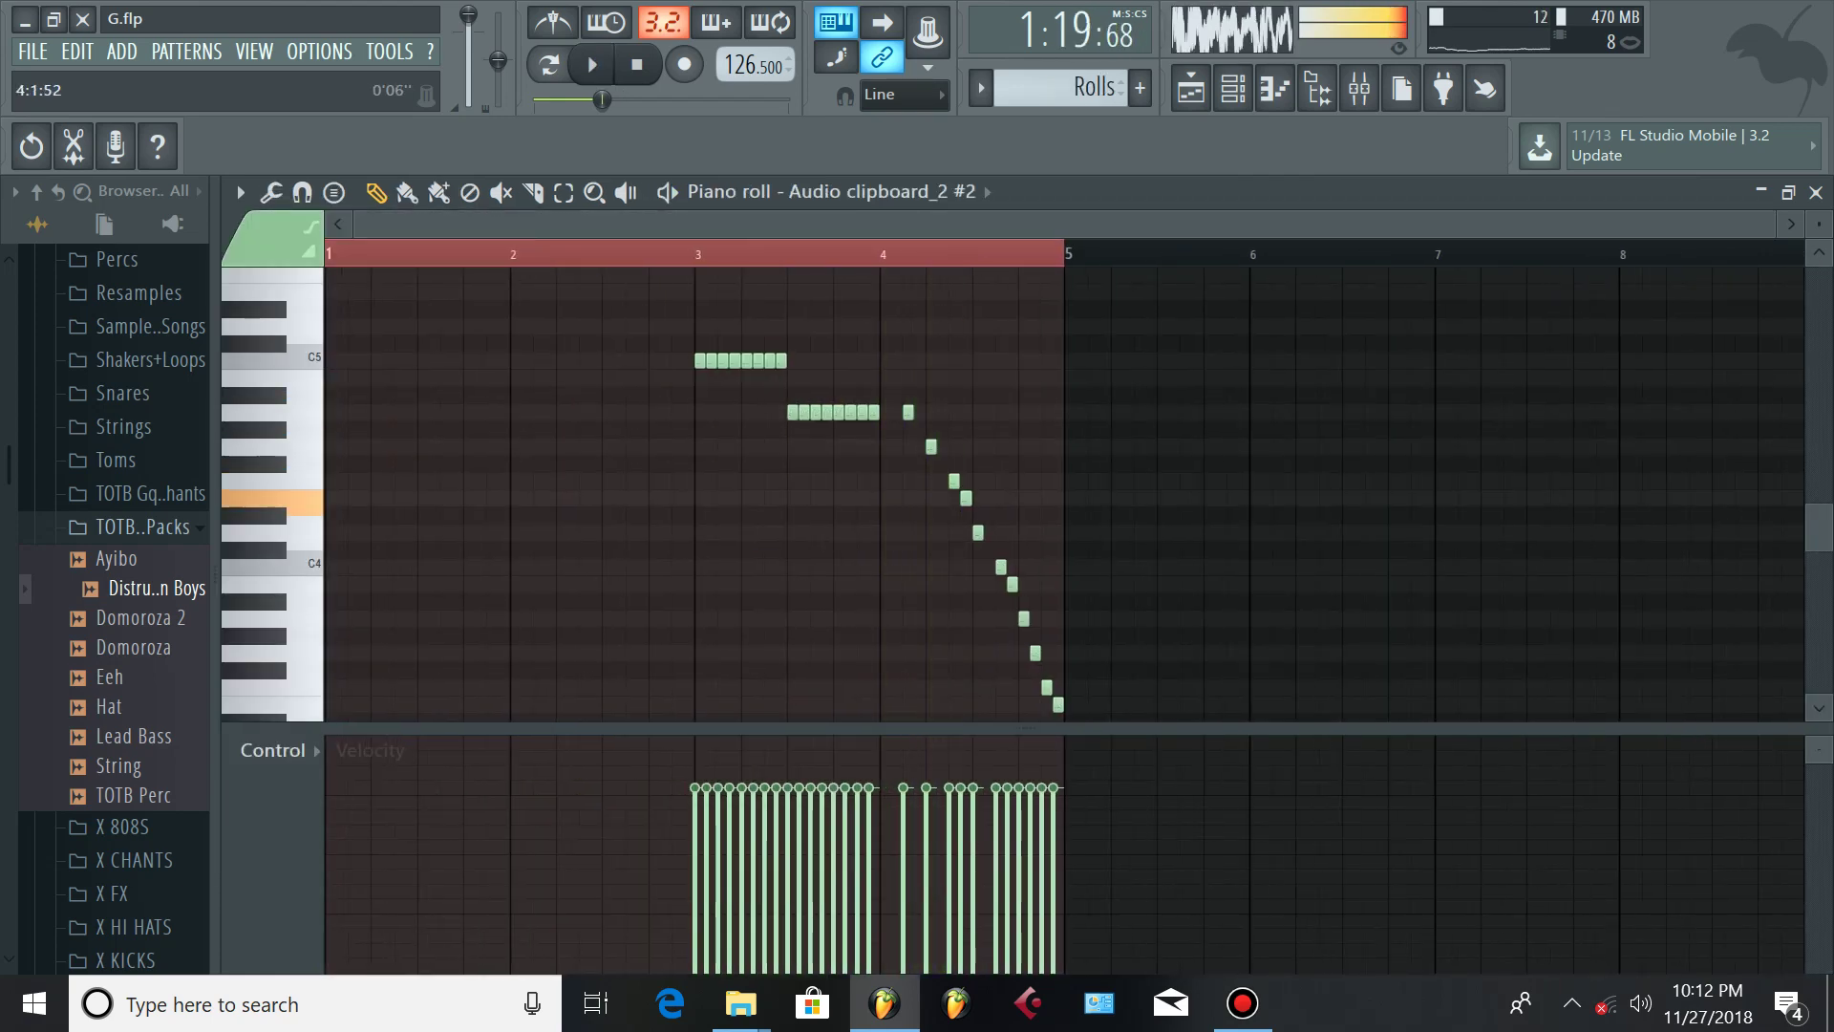
Inspect the notes of the Rolls and Clap (8) patterns in the piano roll and return to the playlist
{"action": "scroll", "coordinate": [898, 252], "scroll_direction": "up", "scroll_amount": 2}
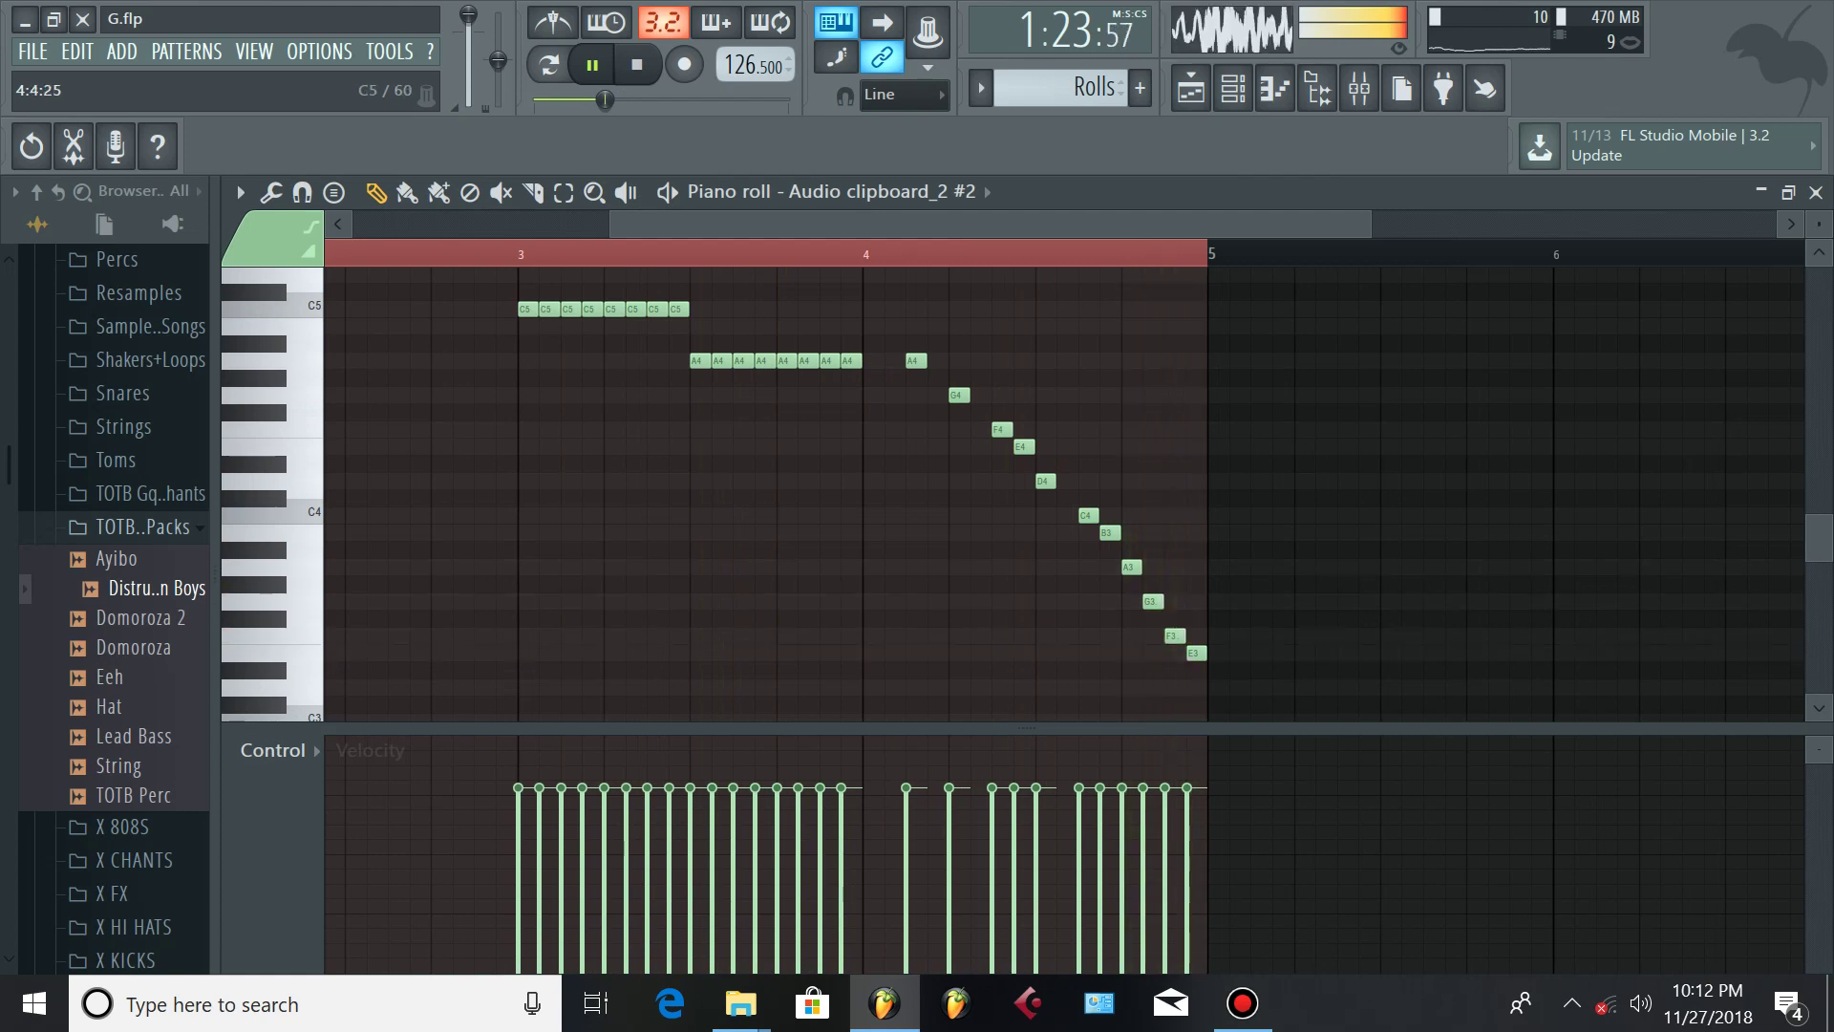
{"action": "key", "text": "F5"}
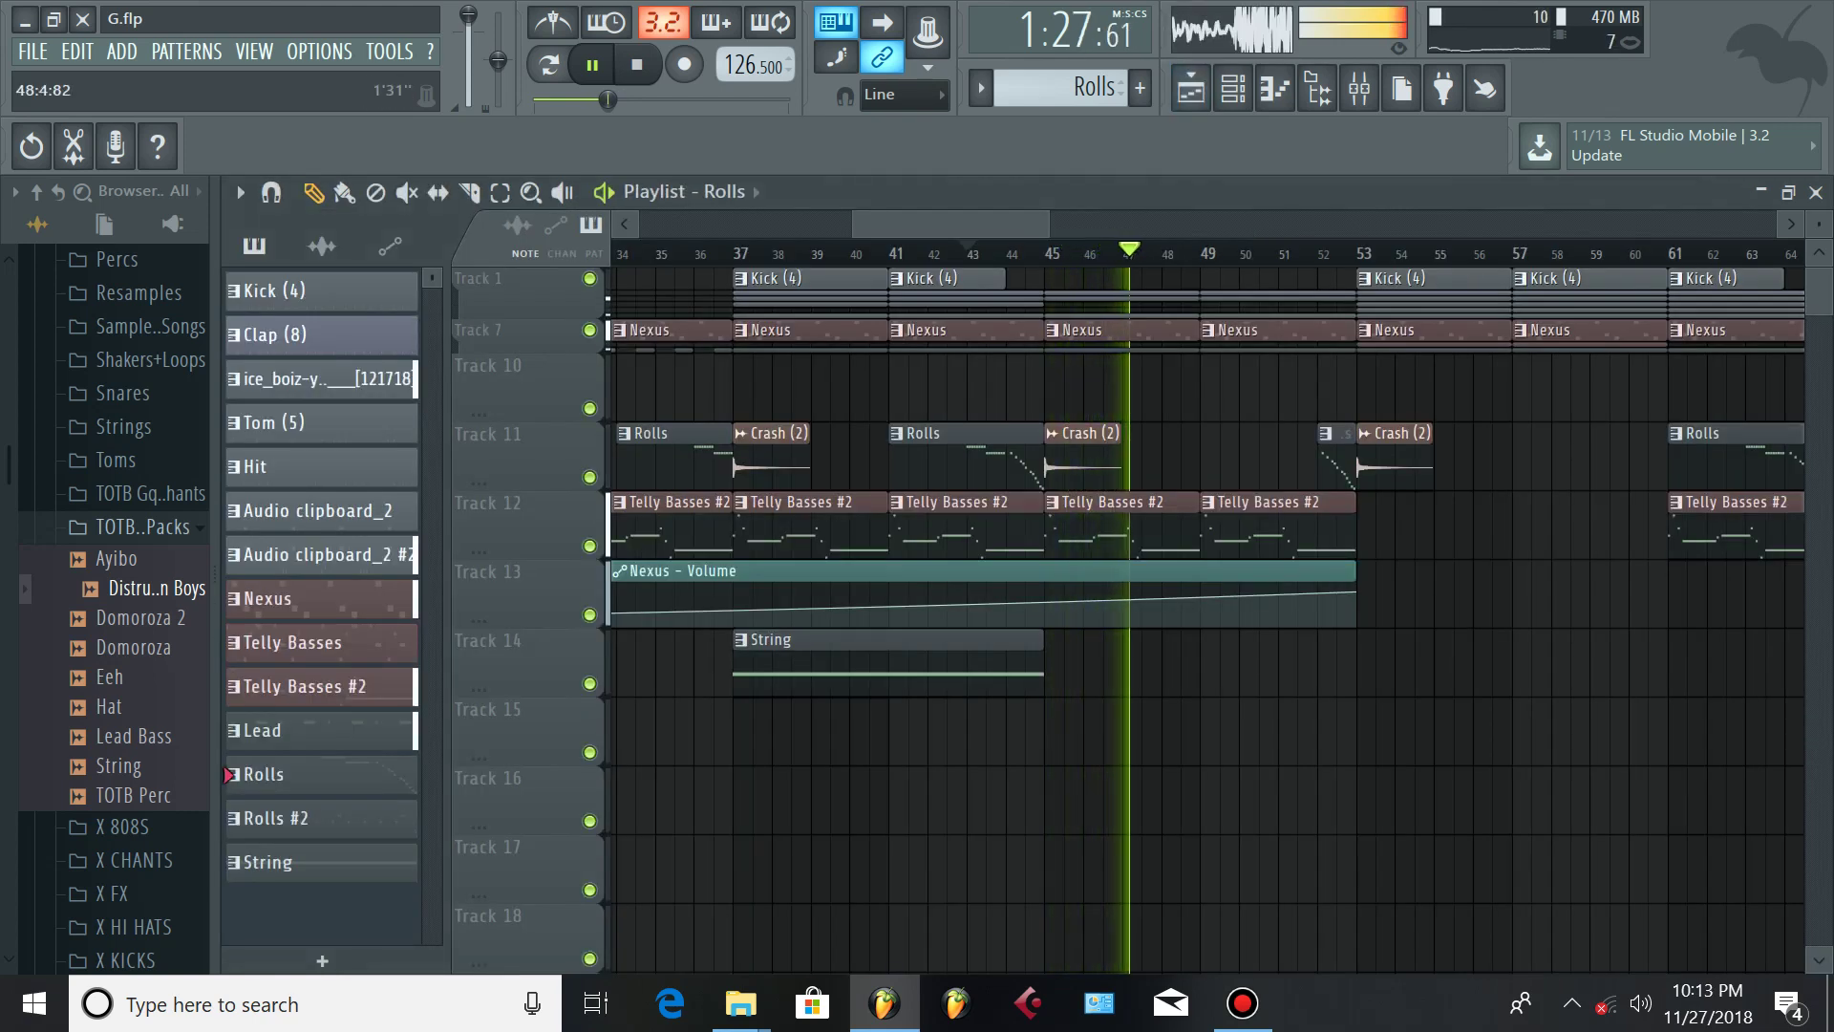
{"action": "key", "text": "F7"}
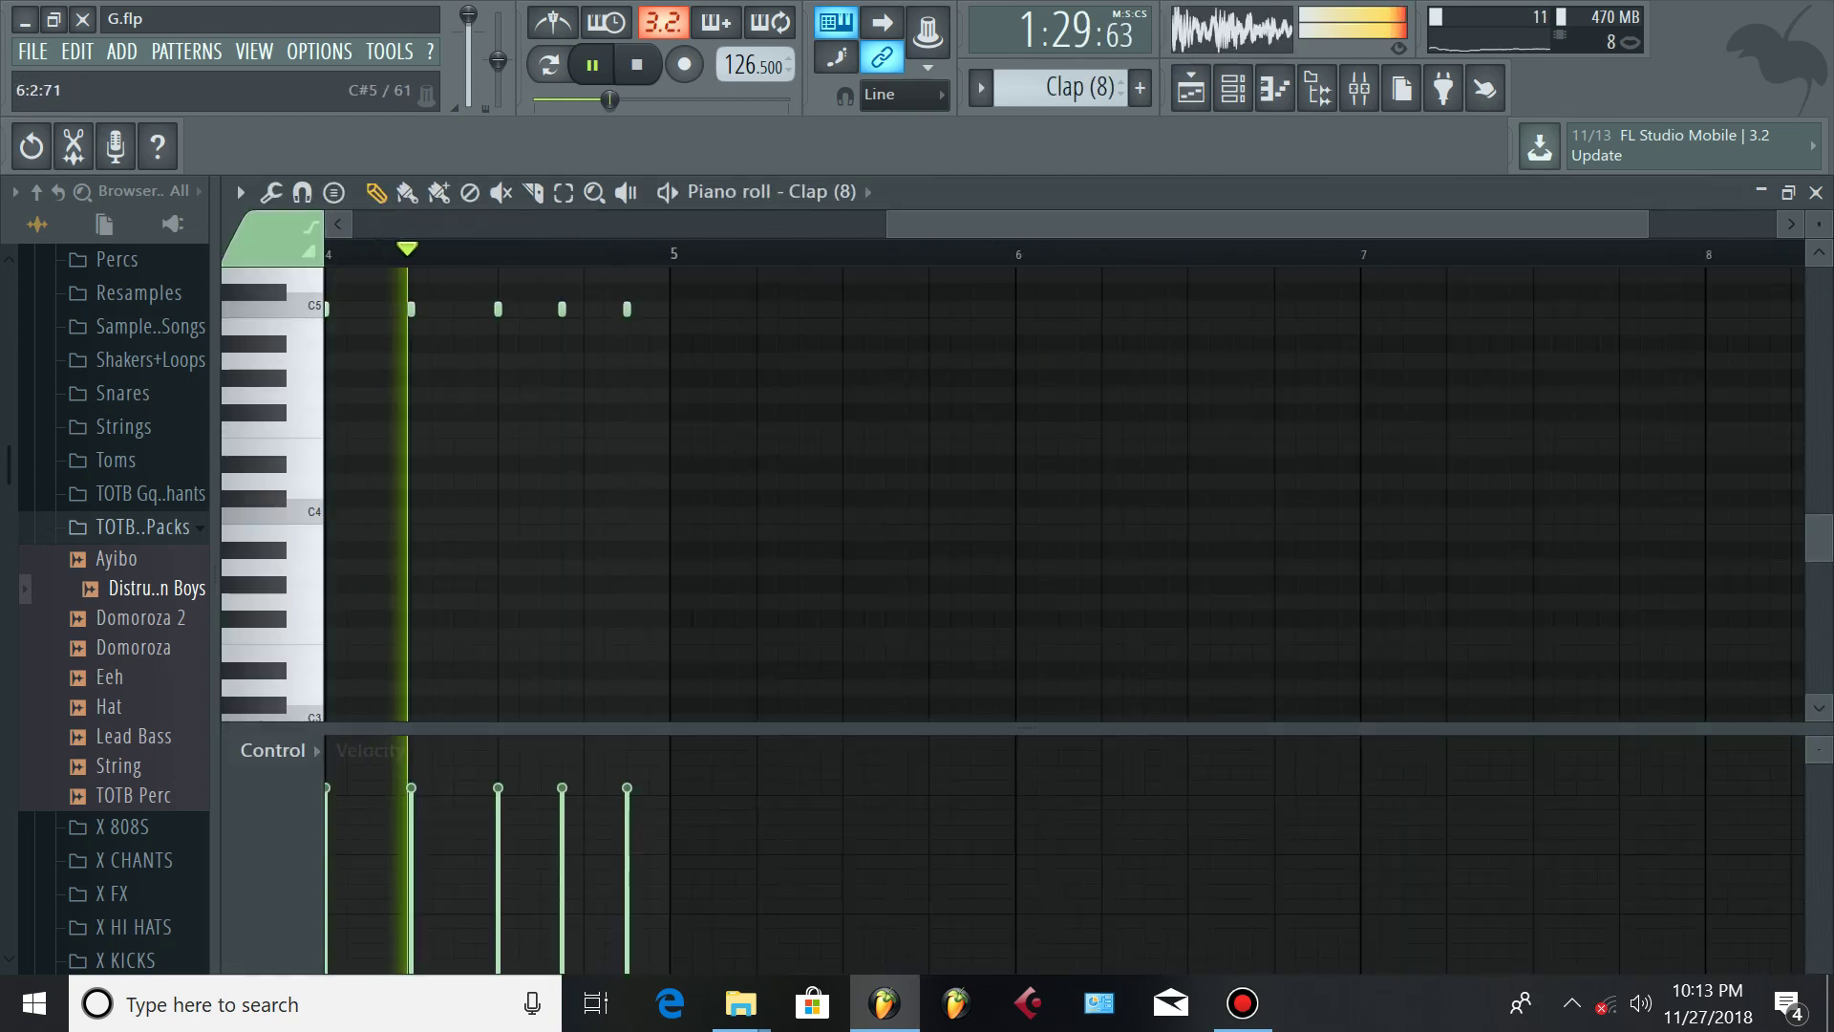
{"action": "scroll", "coordinate": [1163, 494], "scroll_direction": "down", "scroll_amount": 3}
{"action": "scroll", "coordinate": [1163, 494], "scroll_direction": "up", "scroll_amount": 2}
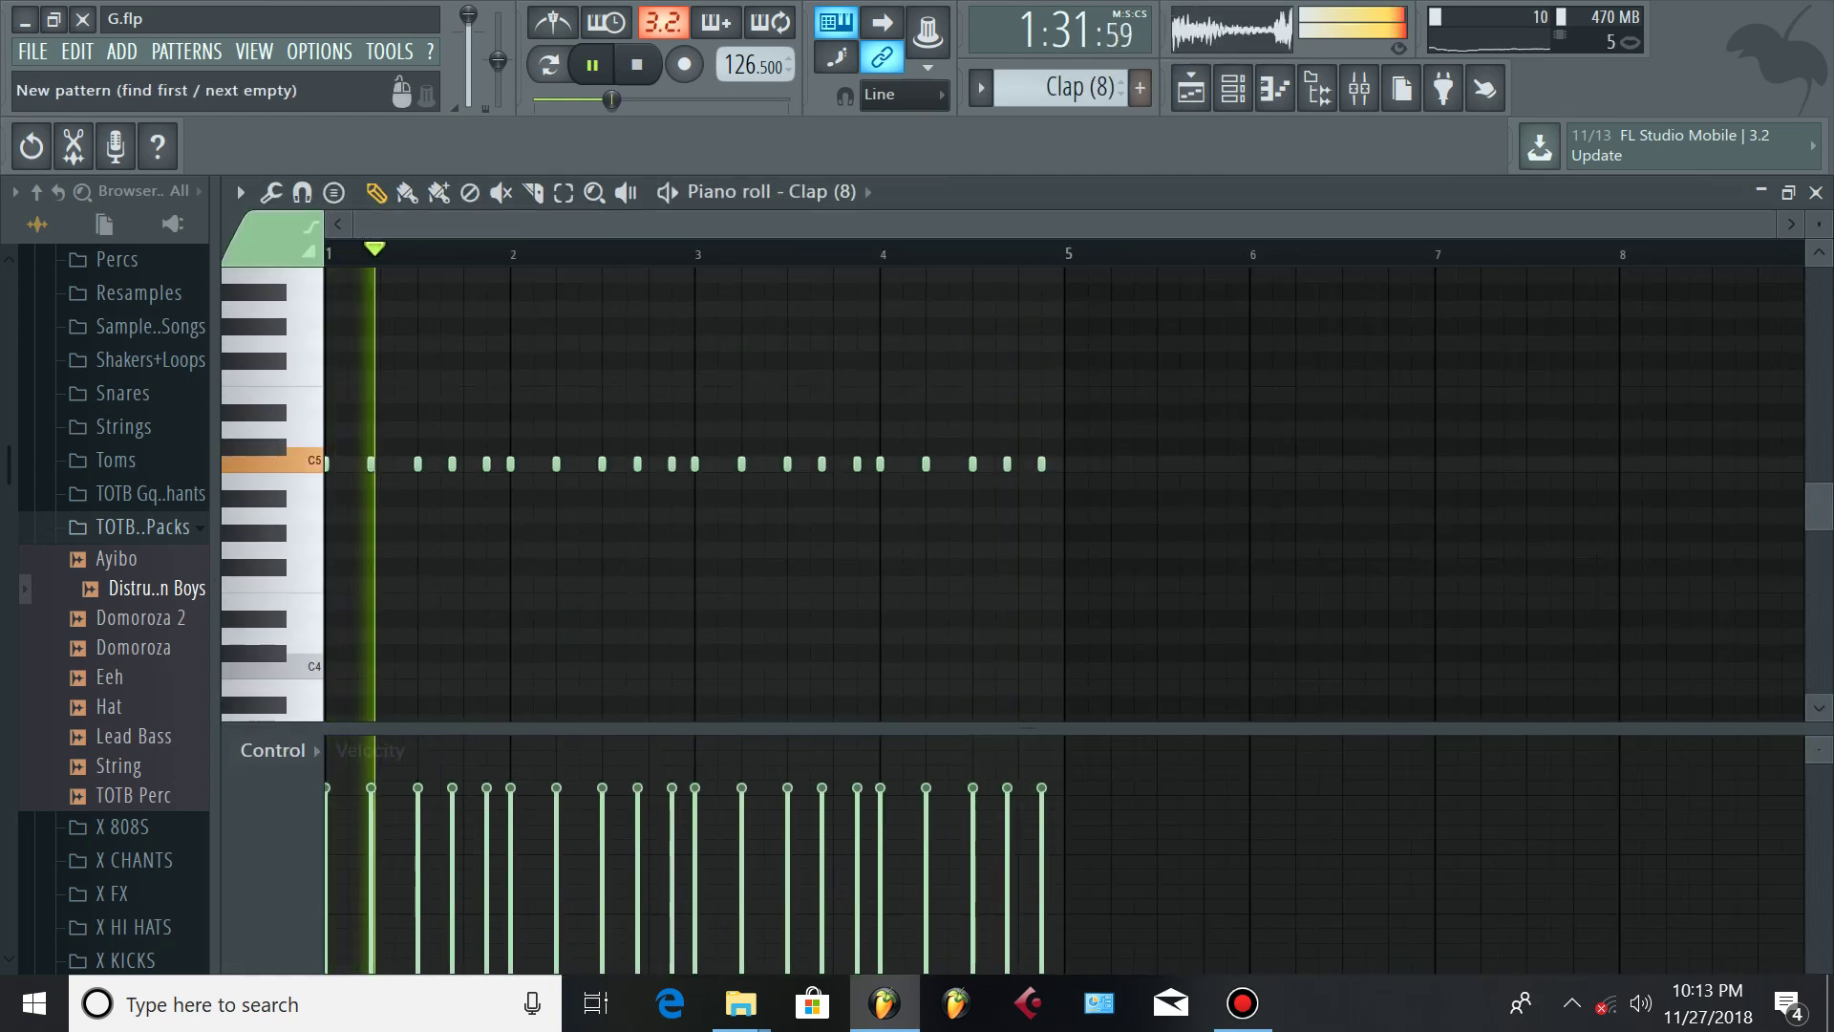
{"action": "left_click", "coordinate": [1190, 88]}
{"action": "key", "text": "F5"}
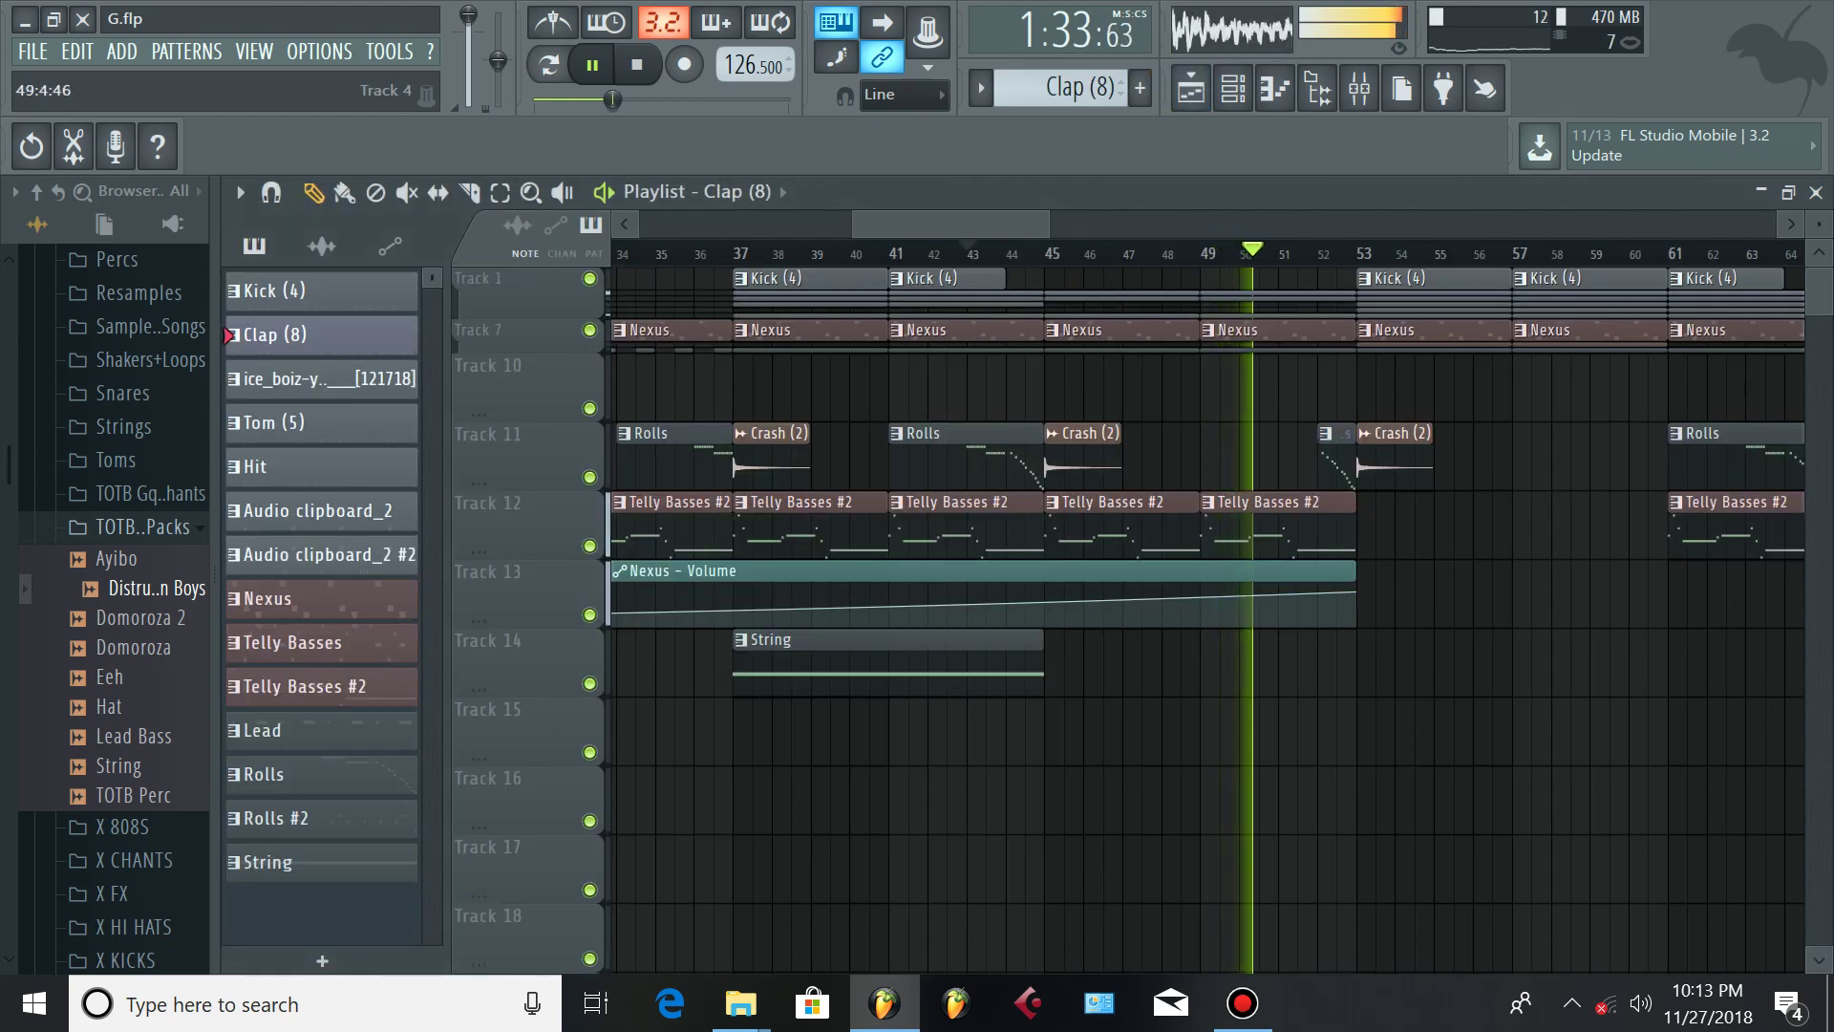
Inspect the notes of the Audio clipboard_2 #2 pattern and look over the whole arrangement in the playlist
{"action": "double_click", "coordinate": [1231, 314]}
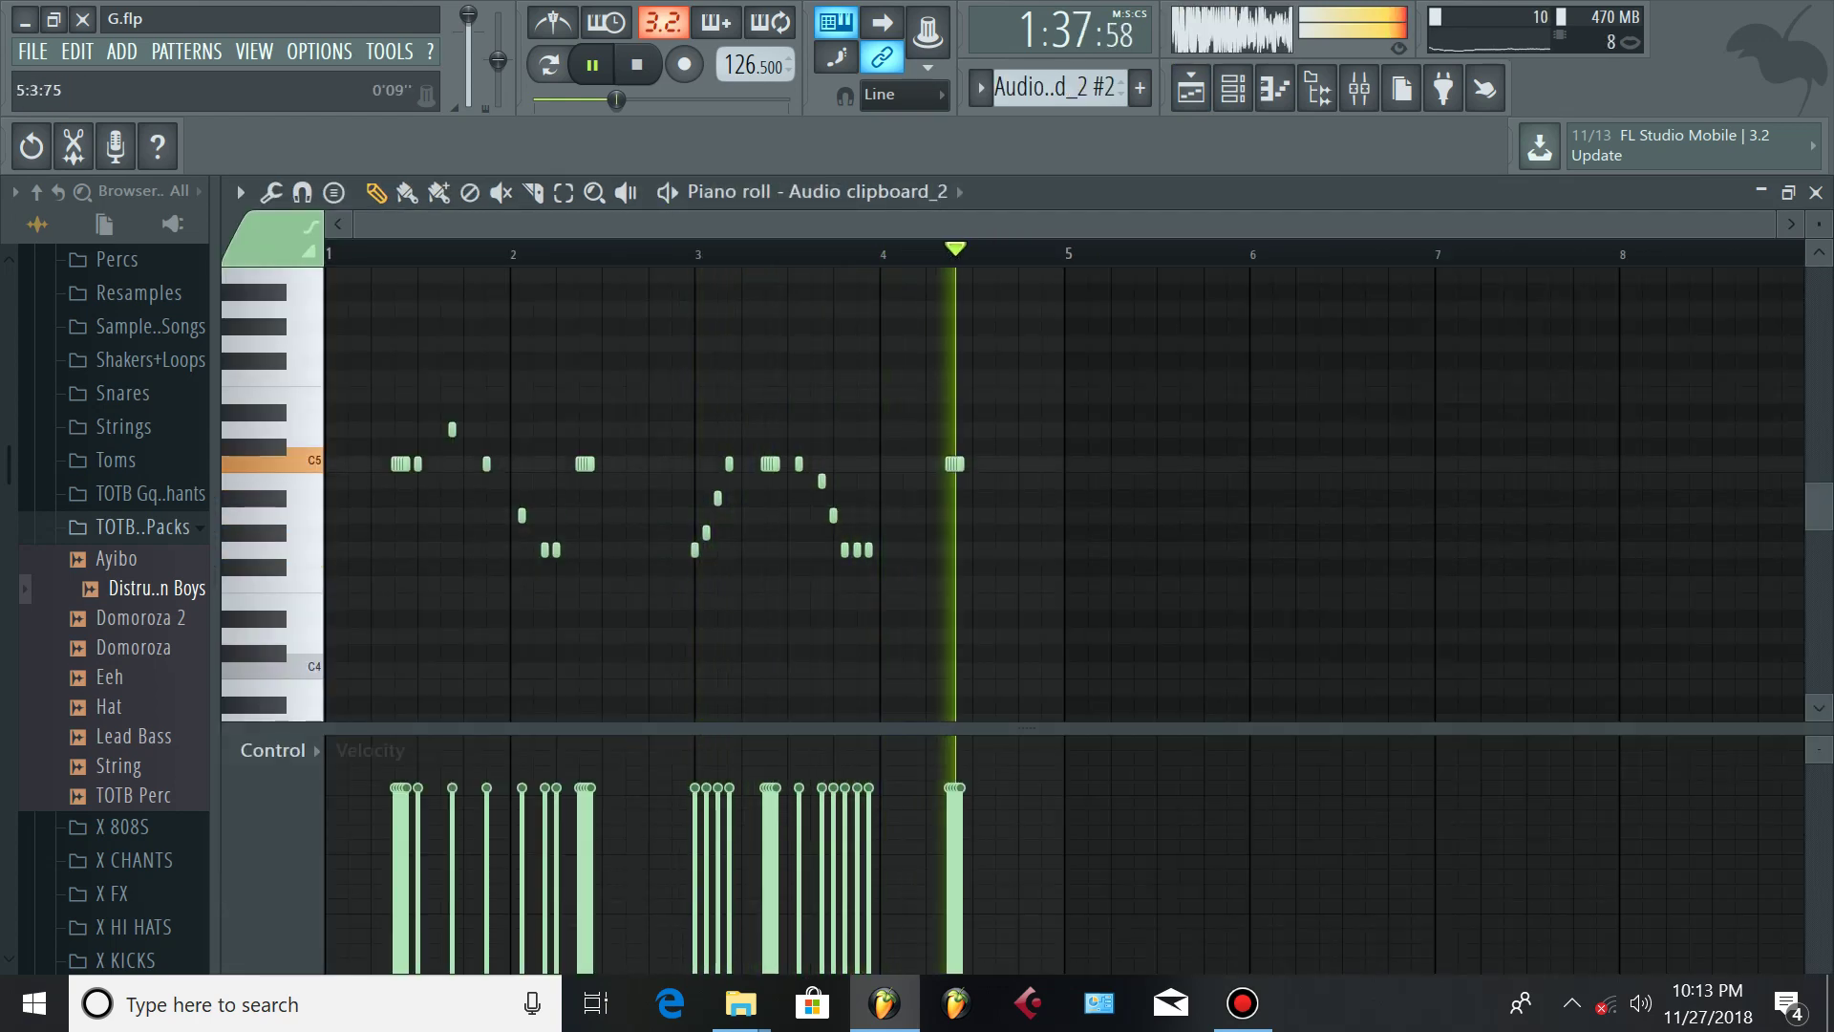
{"action": "key", "text": "F5"}
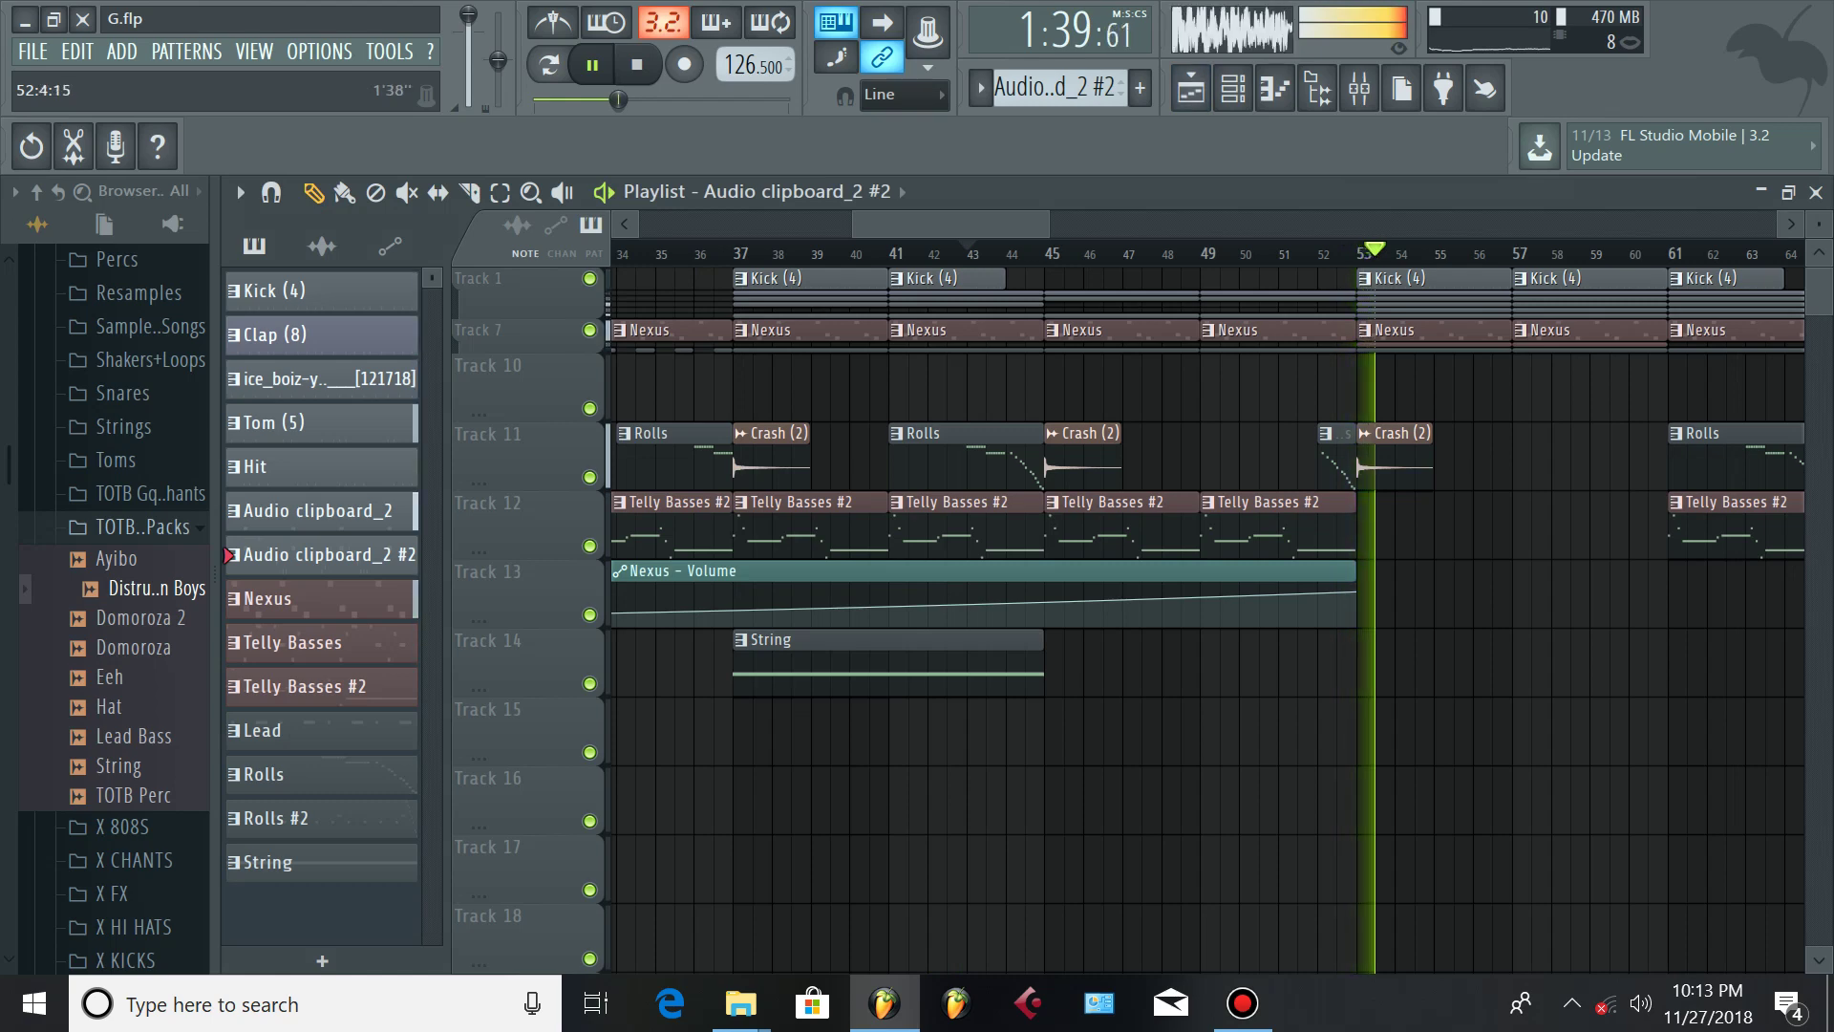
{"action": "key", "text": "Page_Down"}
{"action": "key", "text": "Page_Down"}
{"action": "key", "text": "Page_Down"}
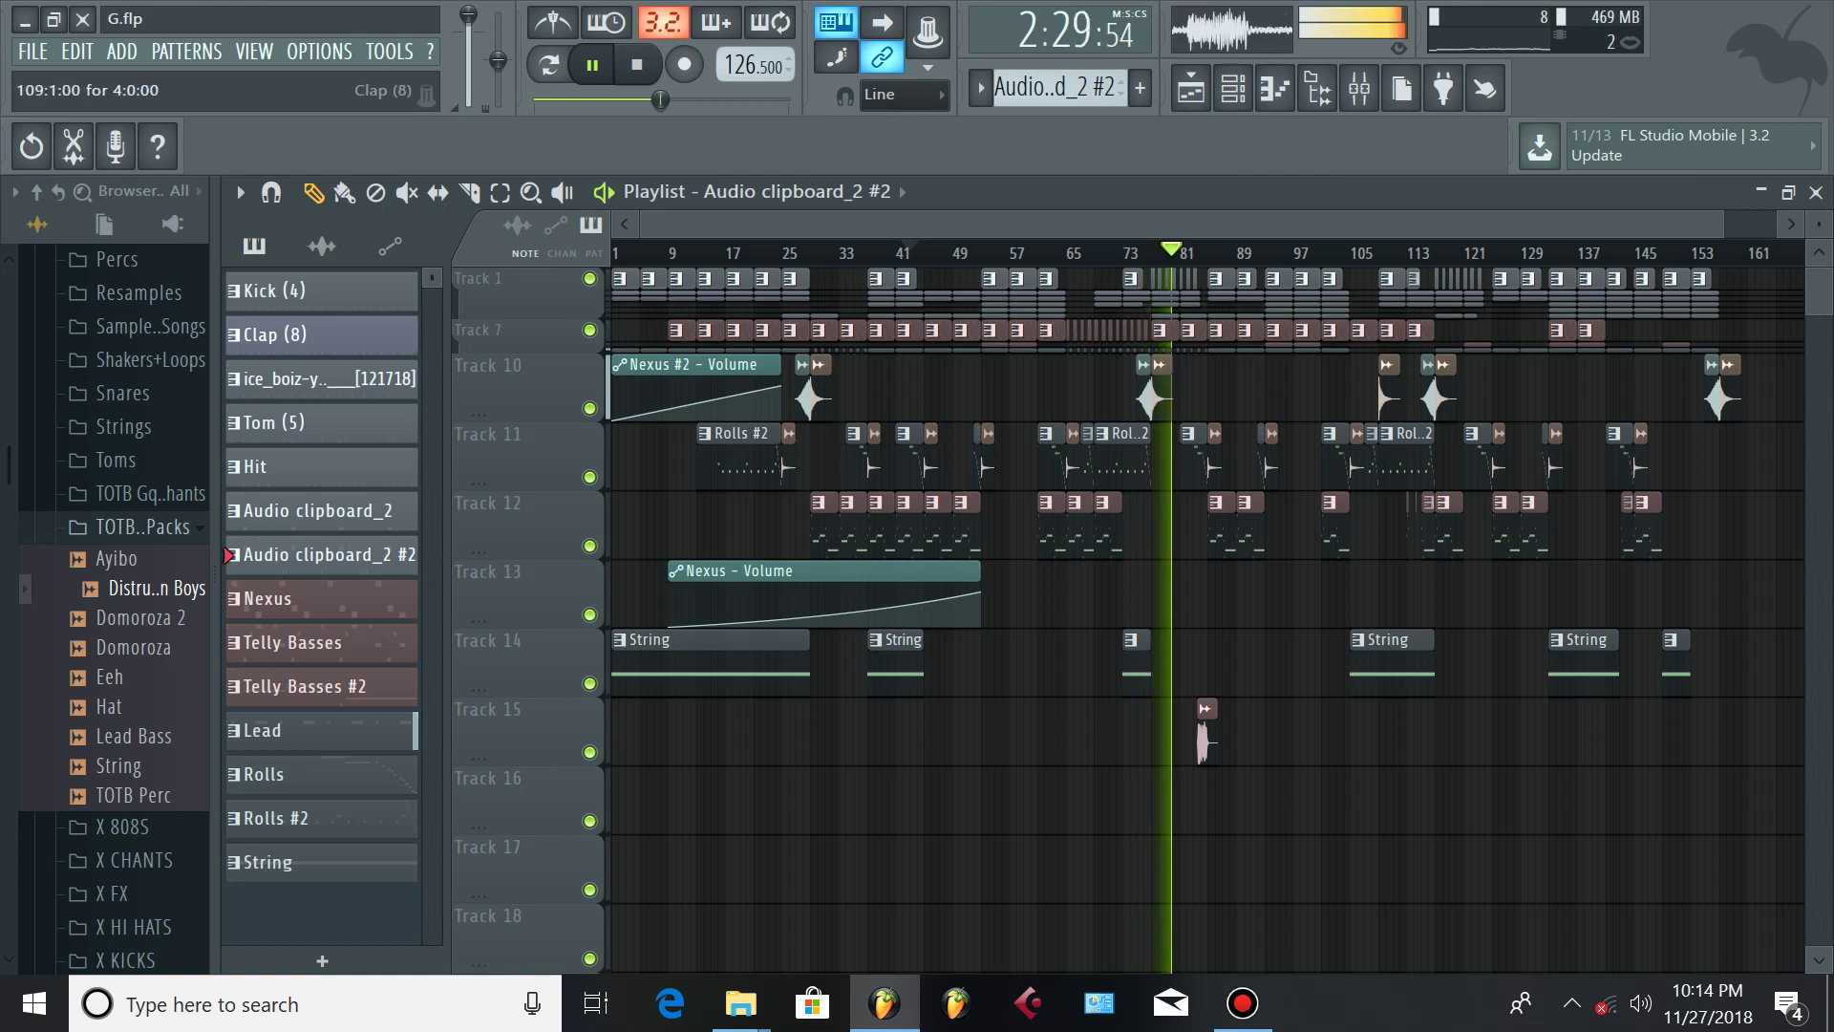
Save the project and expand the collapsed Tracks 1 to 6 in the playlist
{"action": "key", "text": "ctrl+s"}
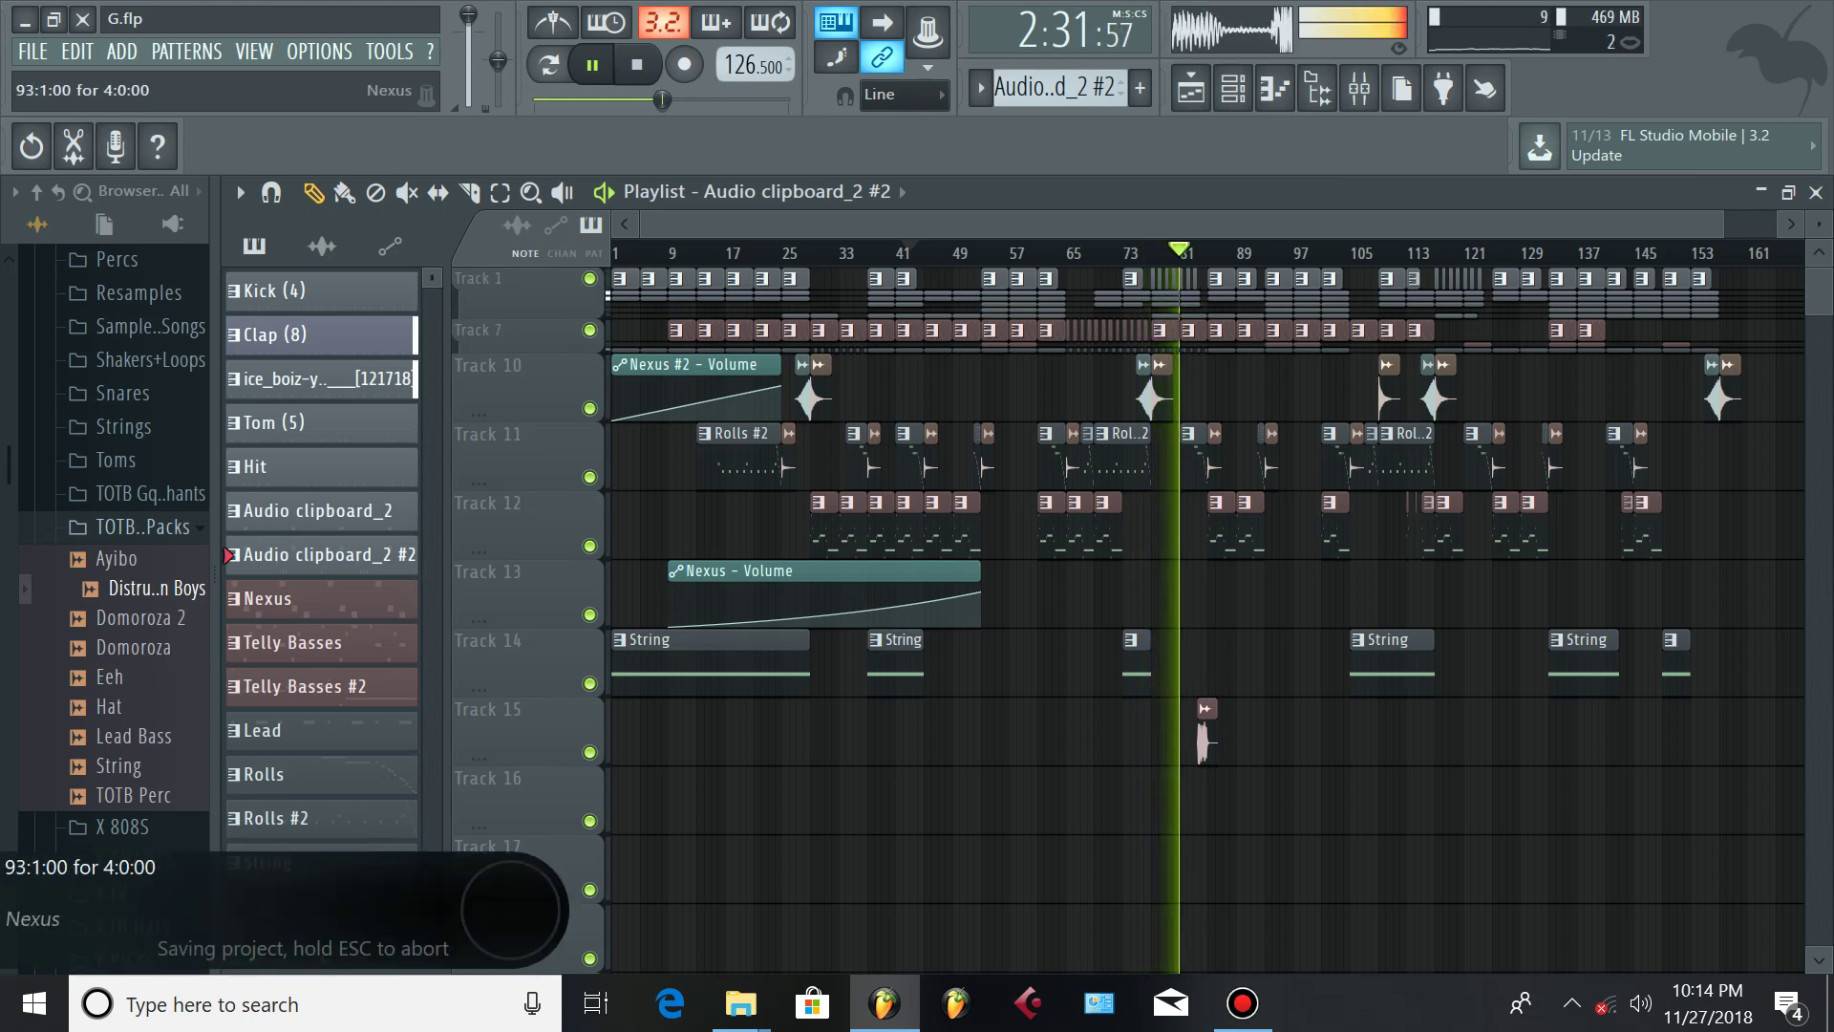
{"action": "scroll", "coordinate": [1201, 573], "scroll_direction": "up", "scroll_amount": 3}
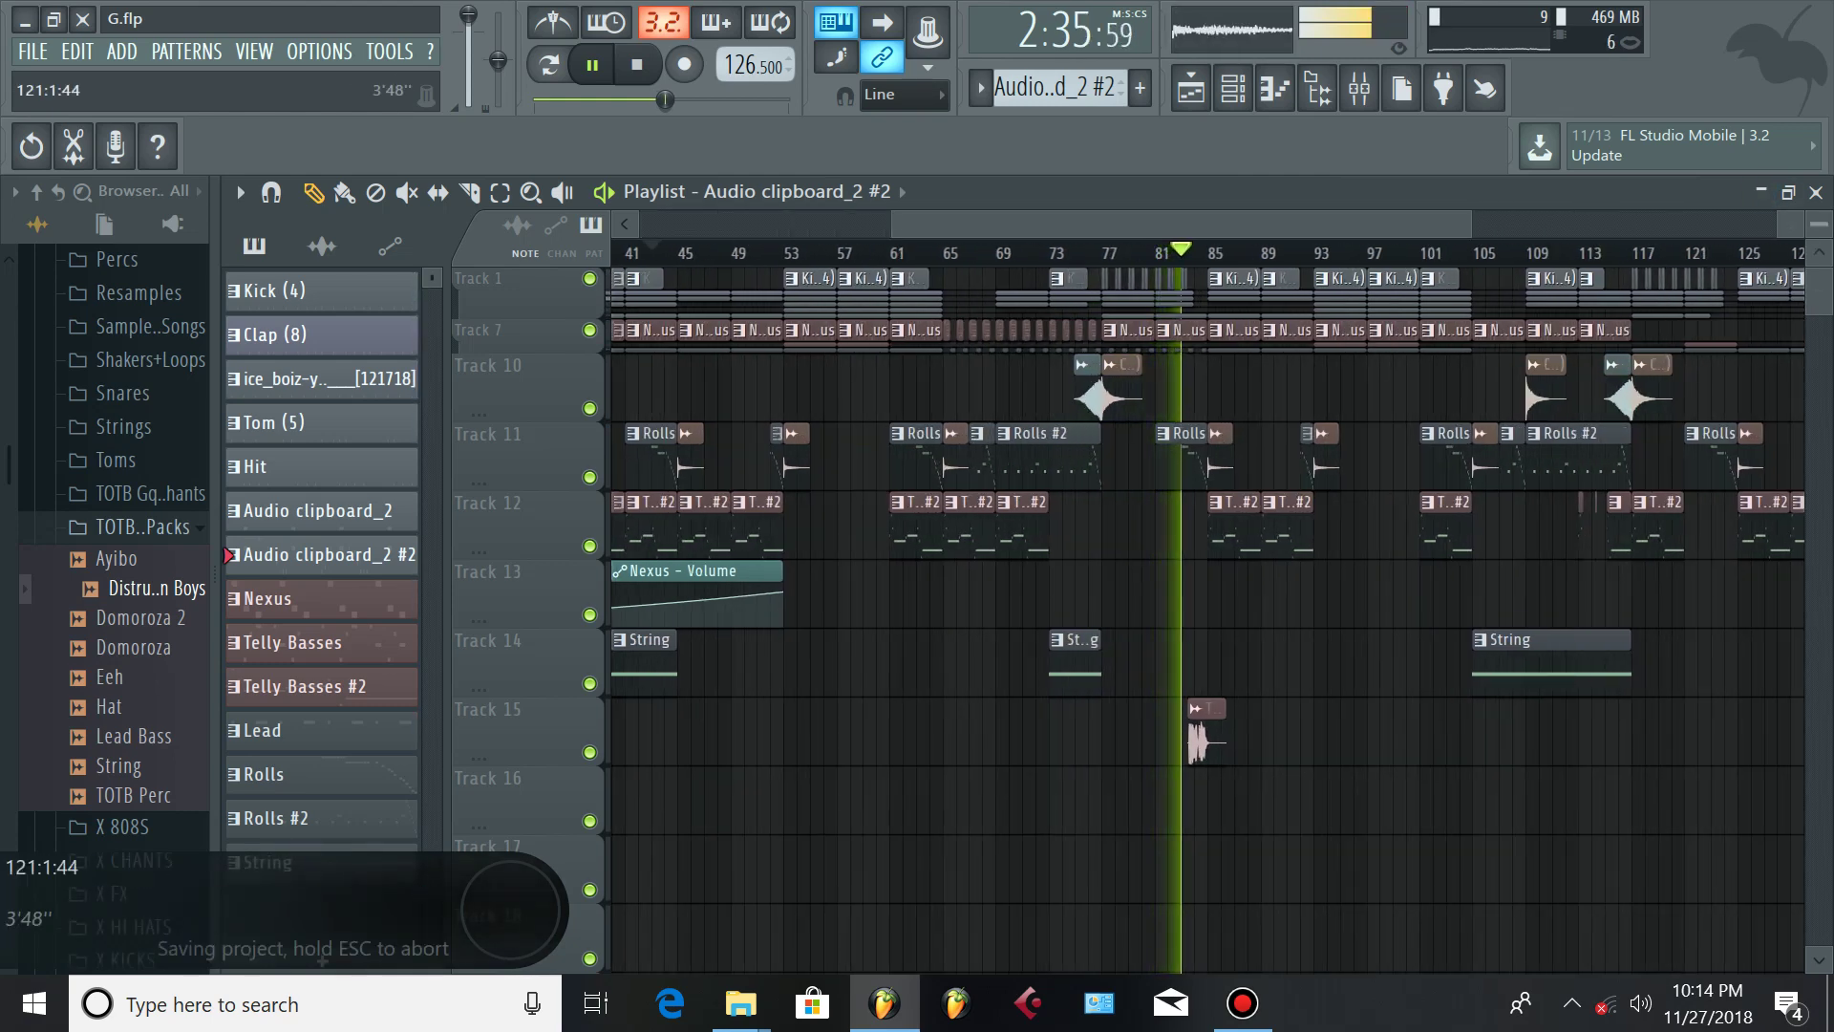
{"action": "left_click", "coordinate": [458, 287]}
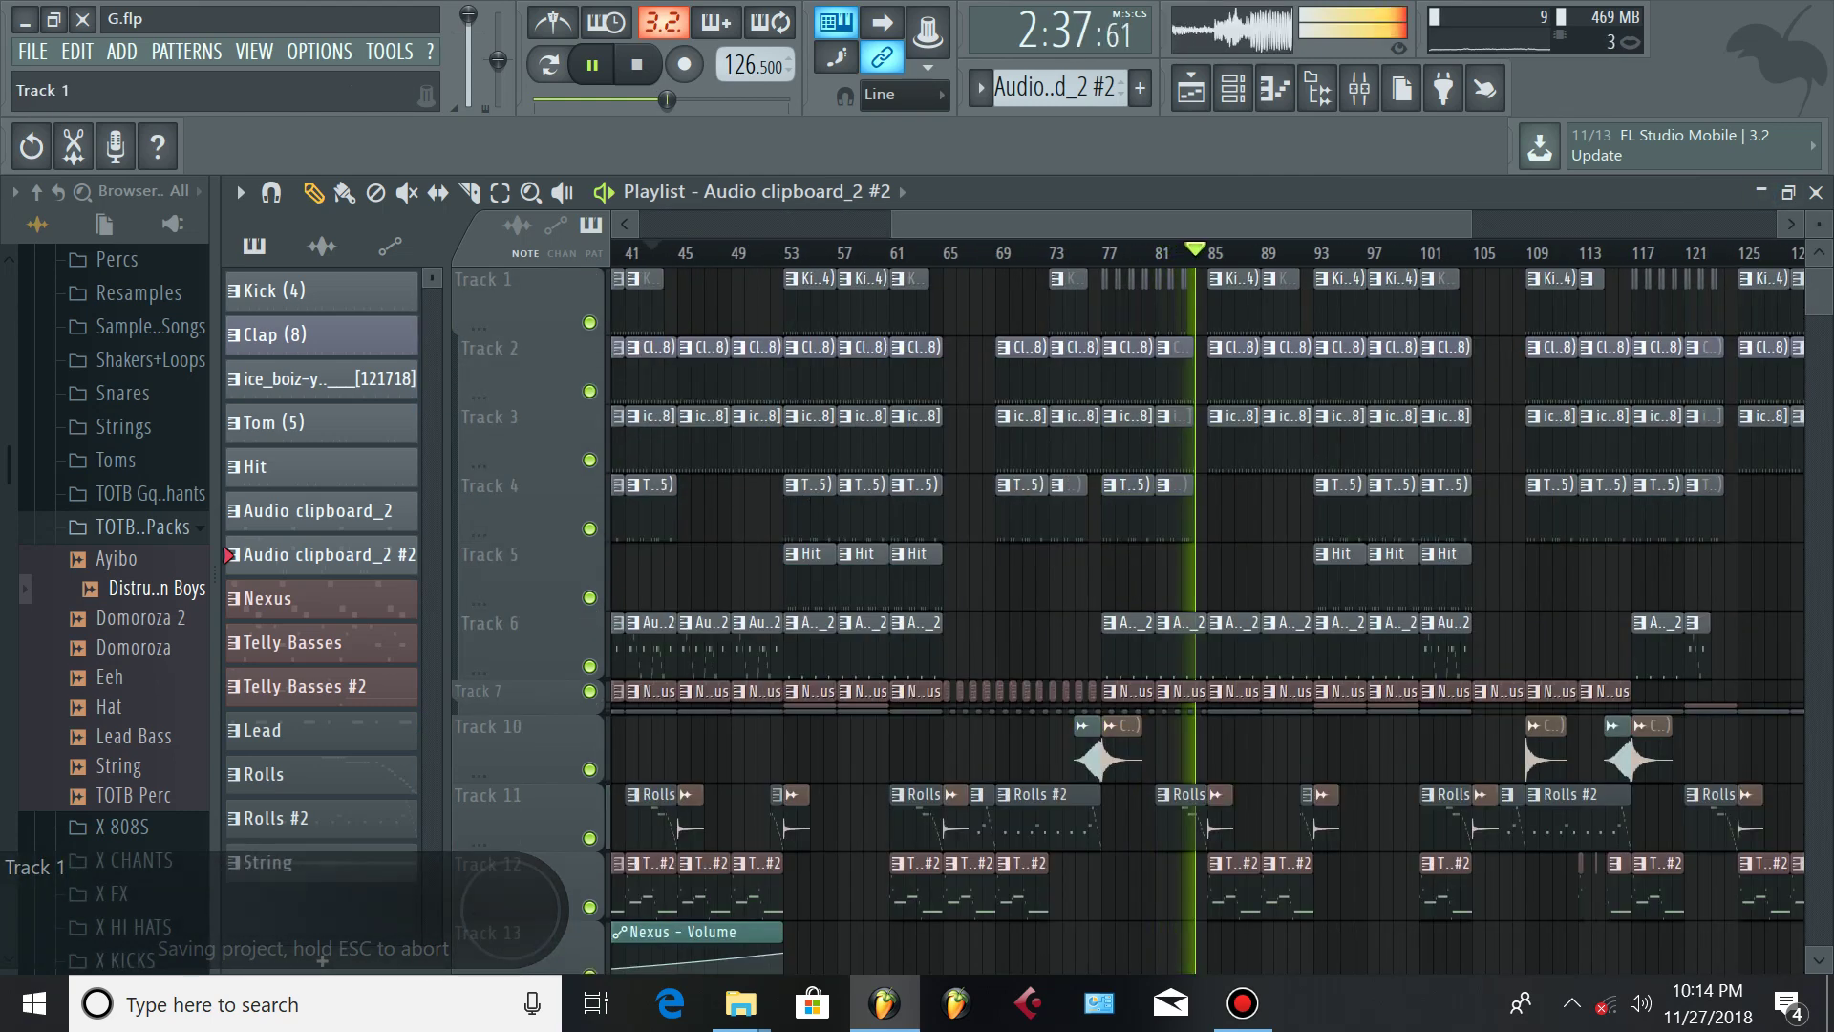
{"action": "scroll", "coordinate": [1227, 735], "scroll_direction": "up", "scroll_amount": 10}
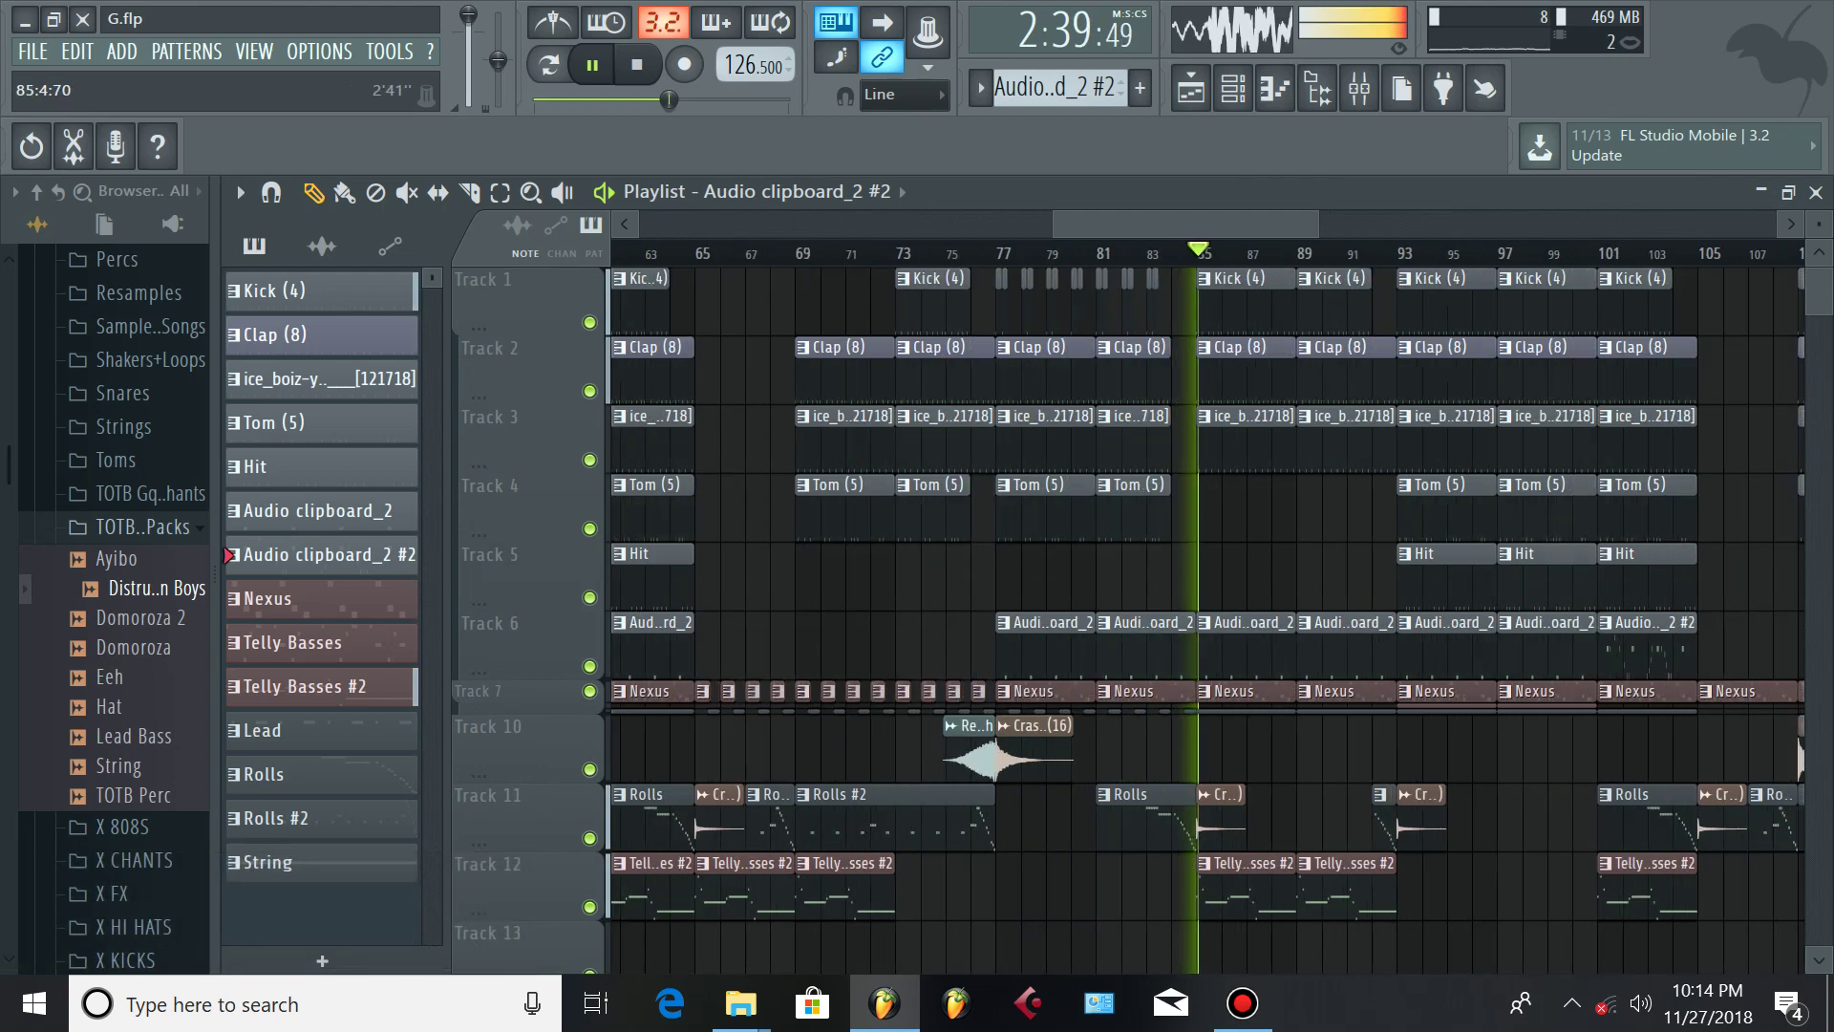
Replay the song from about bar 83 to hear the TellyOnTheBeat Tag clip on Track 15 and examine the surrounding arrangement
{"action": "scroll", "coordinate": [1205, 620], "scroll_direction": "down", "scroll_amount": 5}
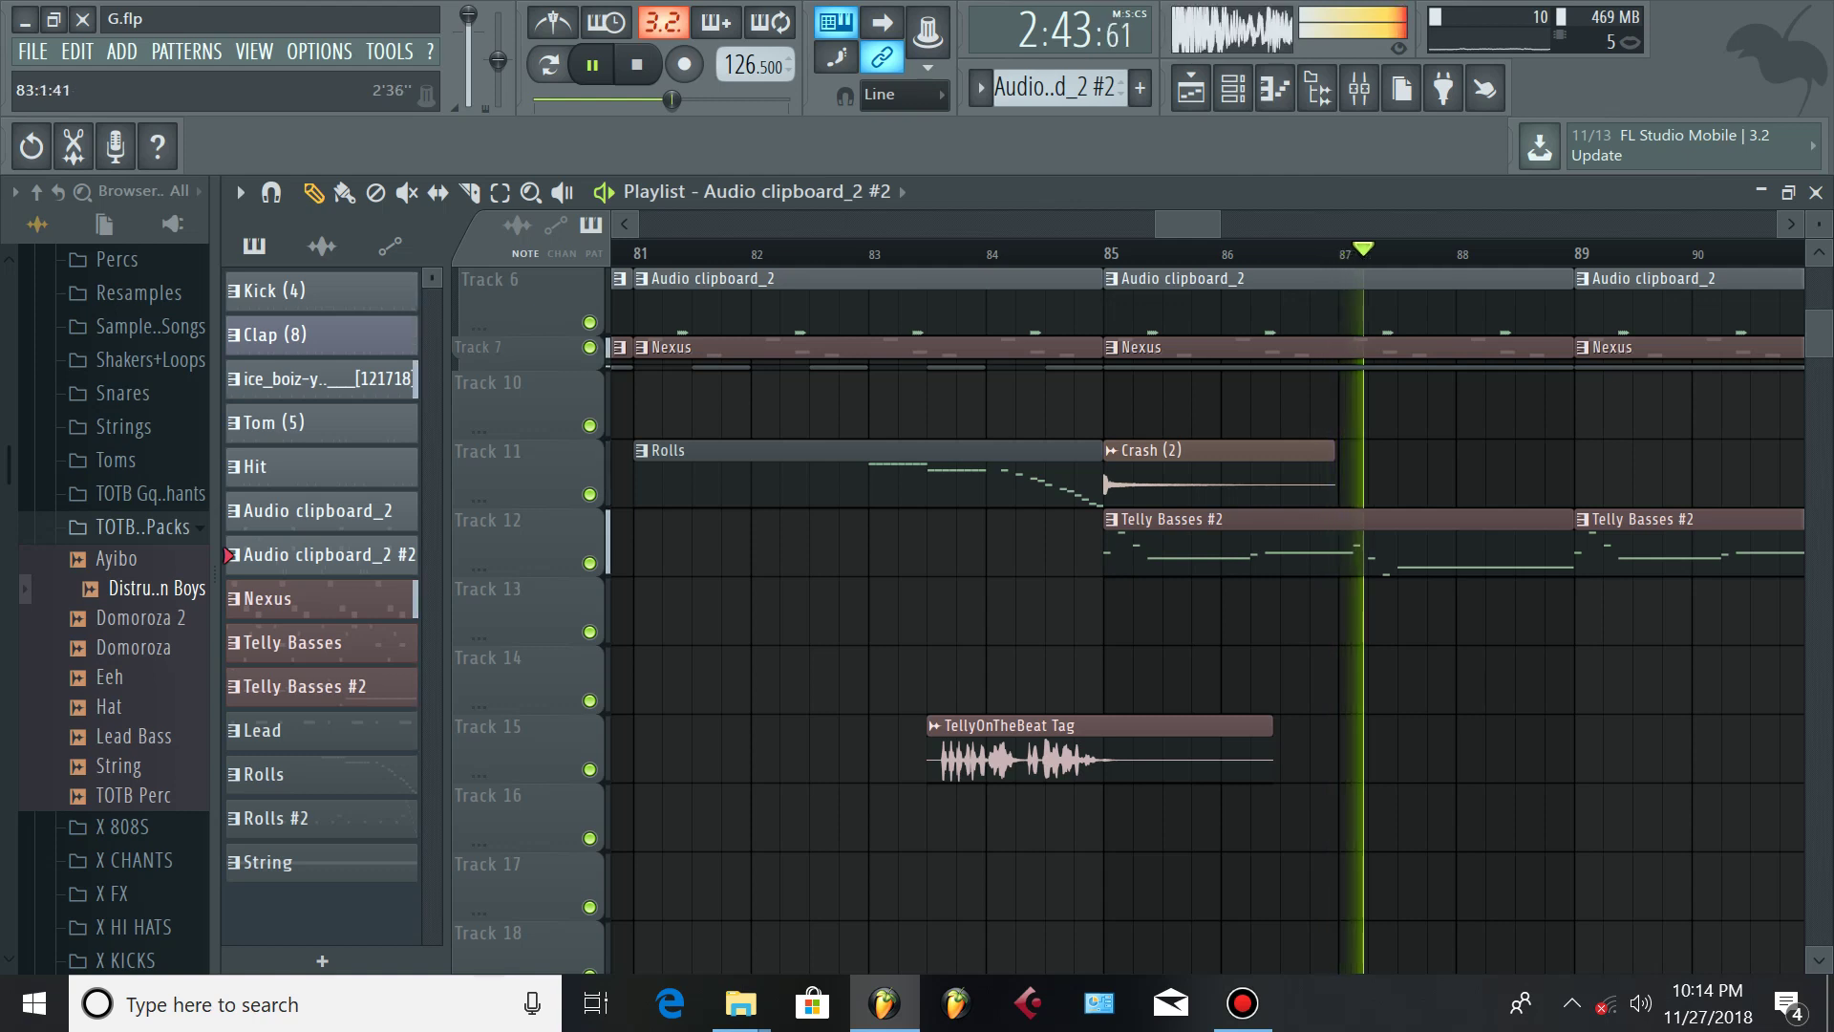
{"action": "left_click", "coordinate": [870, 252]}
{"action": "scroll", "coordinate": [925, 252], "scroll_direction": "up", "scroll_amount": 2}
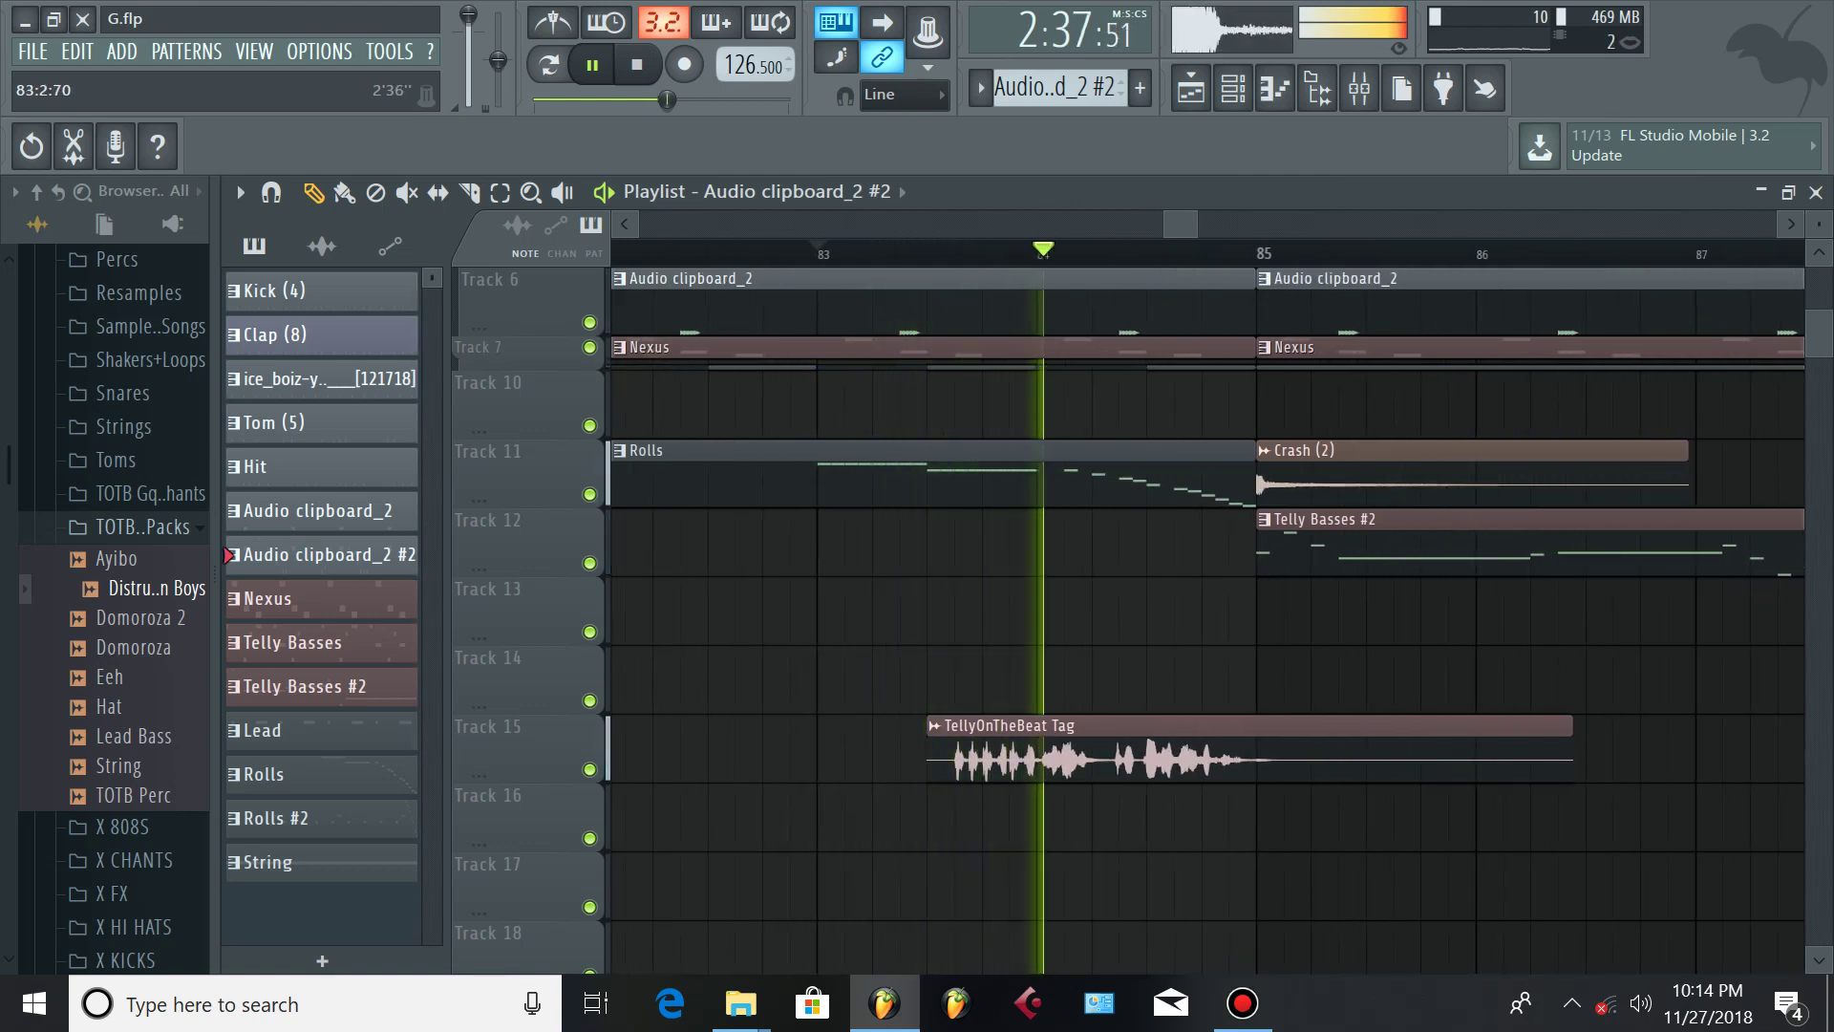
{"action": "scroll", "coordinate": [932, 254], "scroll_direction": "down", "scroll_amount": 5}
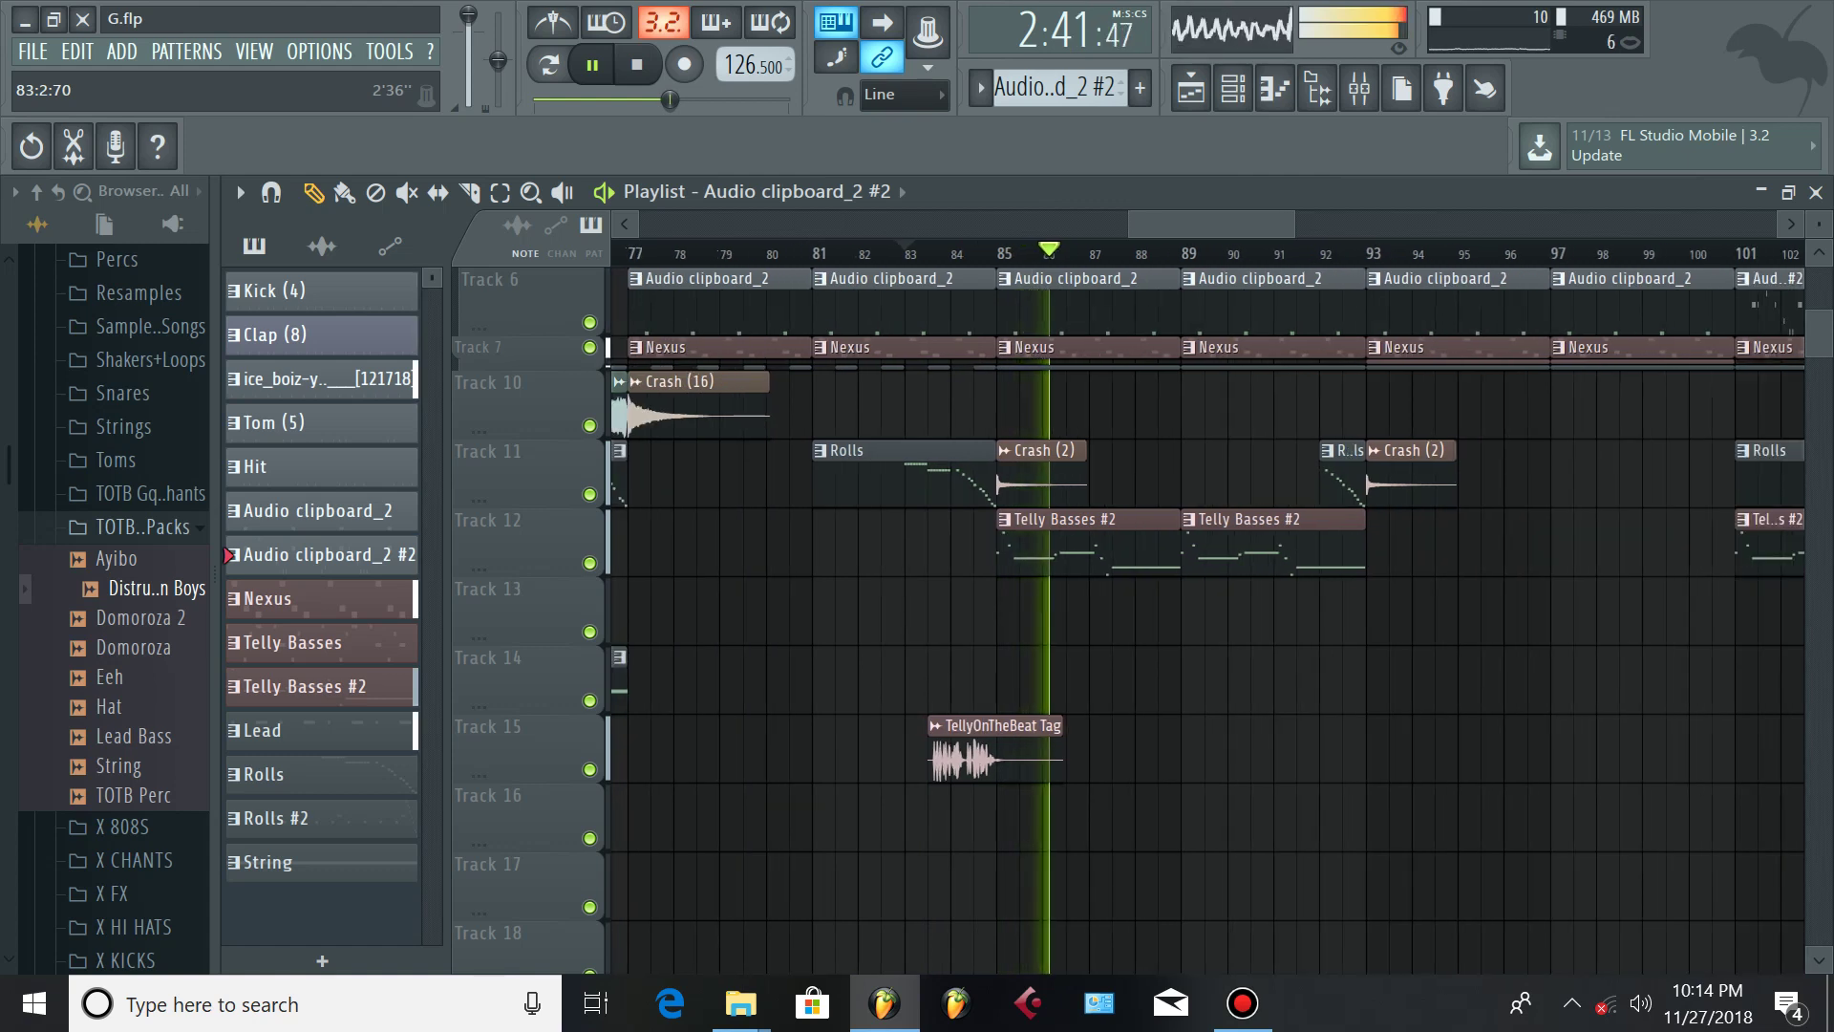
{"action": "scroll", "coordinate": [926, 253], "scroll_direction": "down", "scroll_amount": 1}
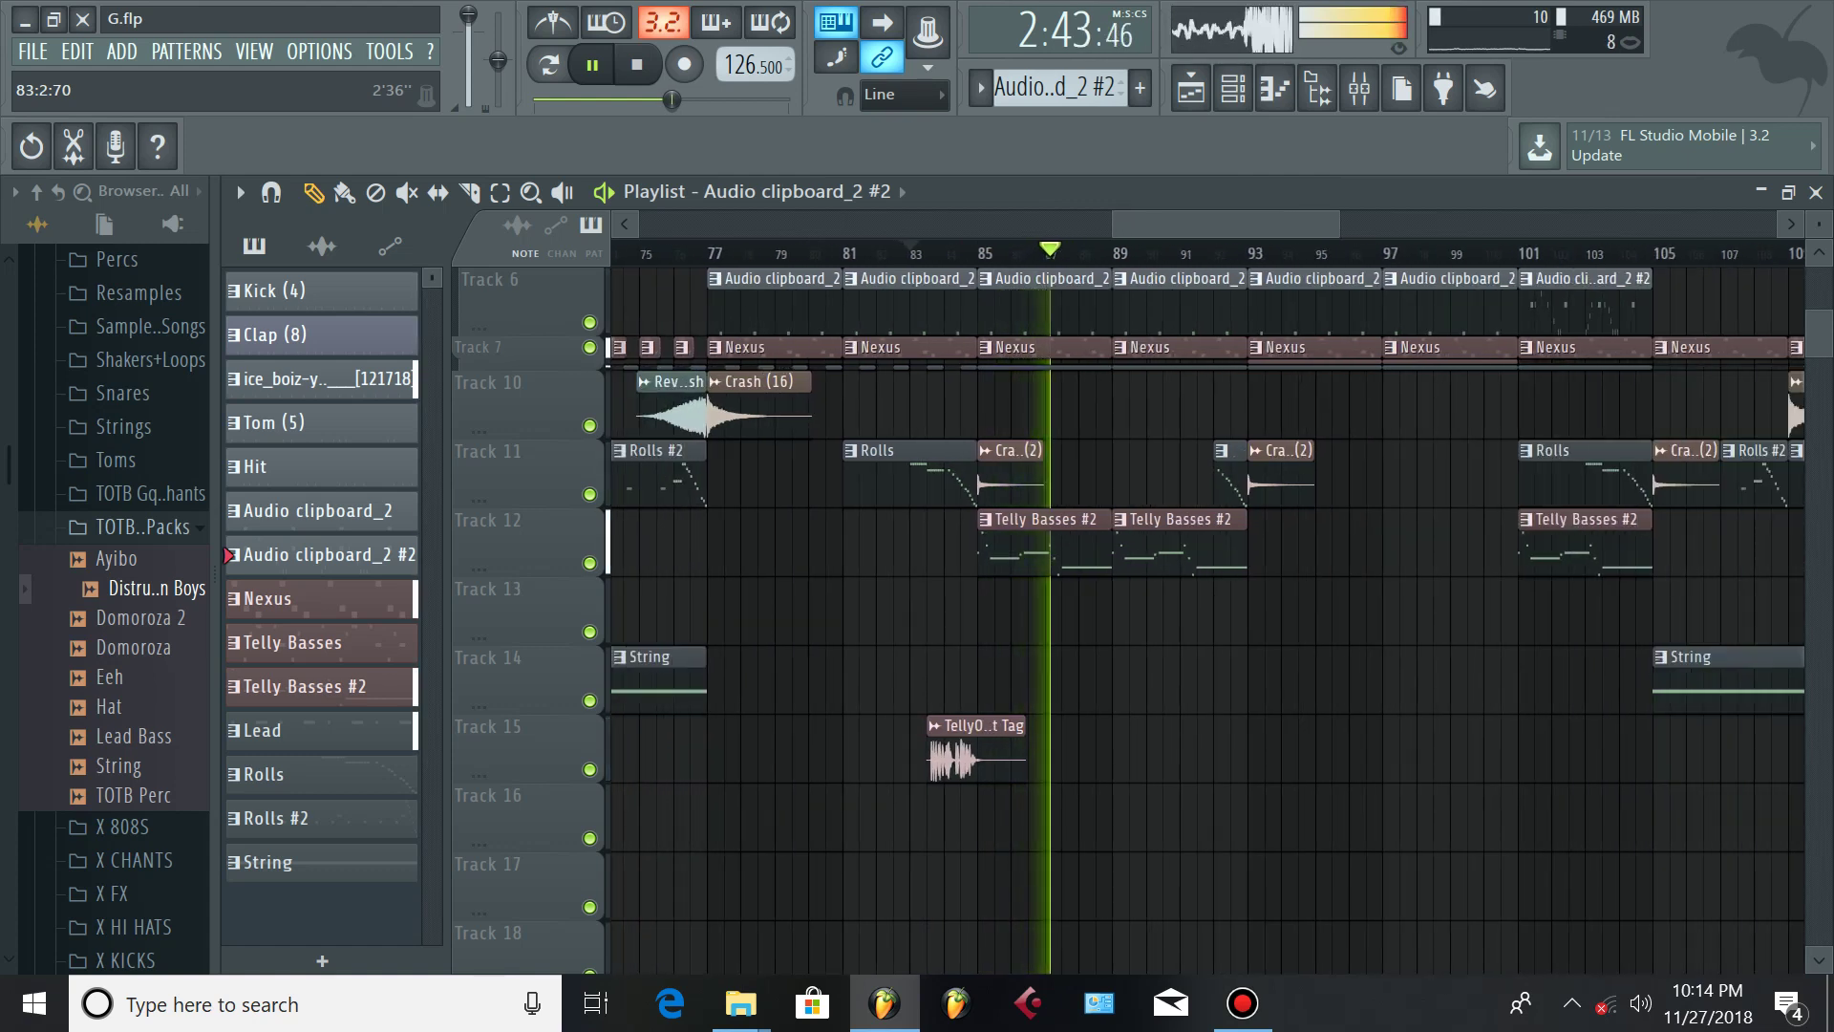
{"action": "scroll", "coordinate": [917, 621], "scroll_direction": "down", "scroll_amount": 2}
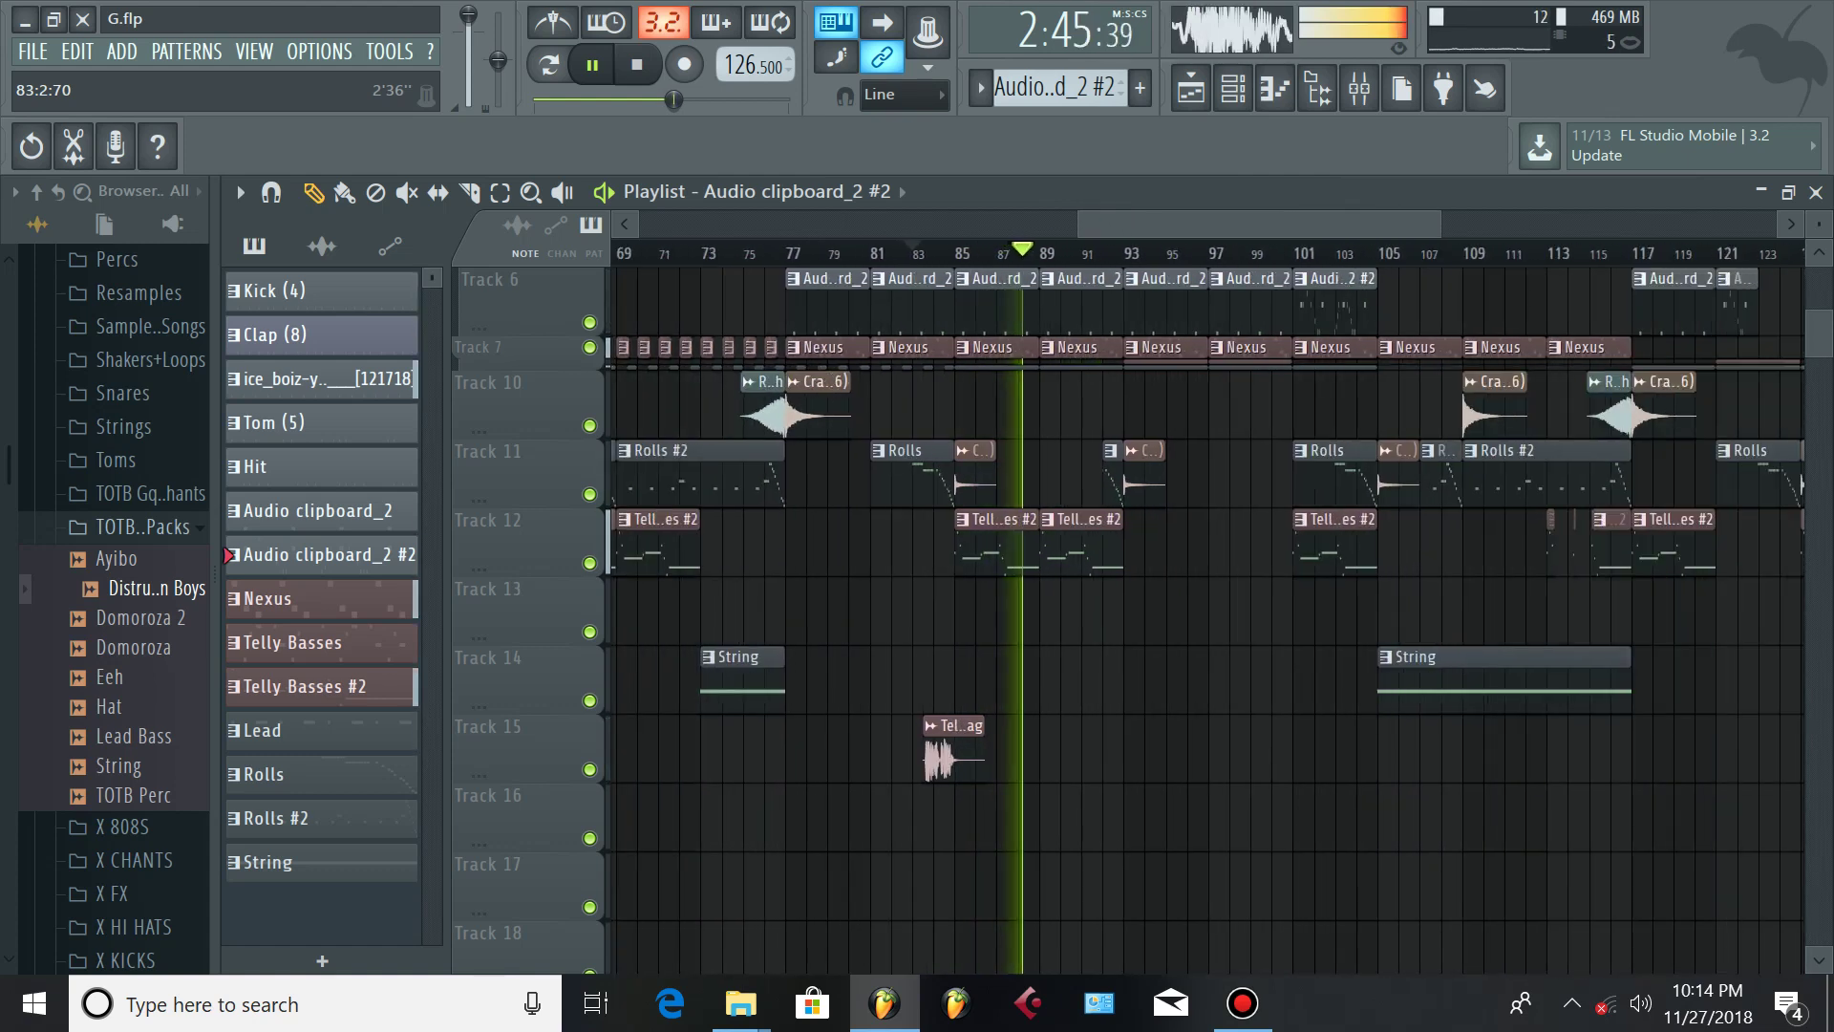
{"action": "scroll", "coordinate": [922, 621], "scroll_direction": "down", "scroll_amount": 2}
{"action": "scroll", "coordinate": [1123, 621], "scroll_direction": "up", "scroll_amount": 2}
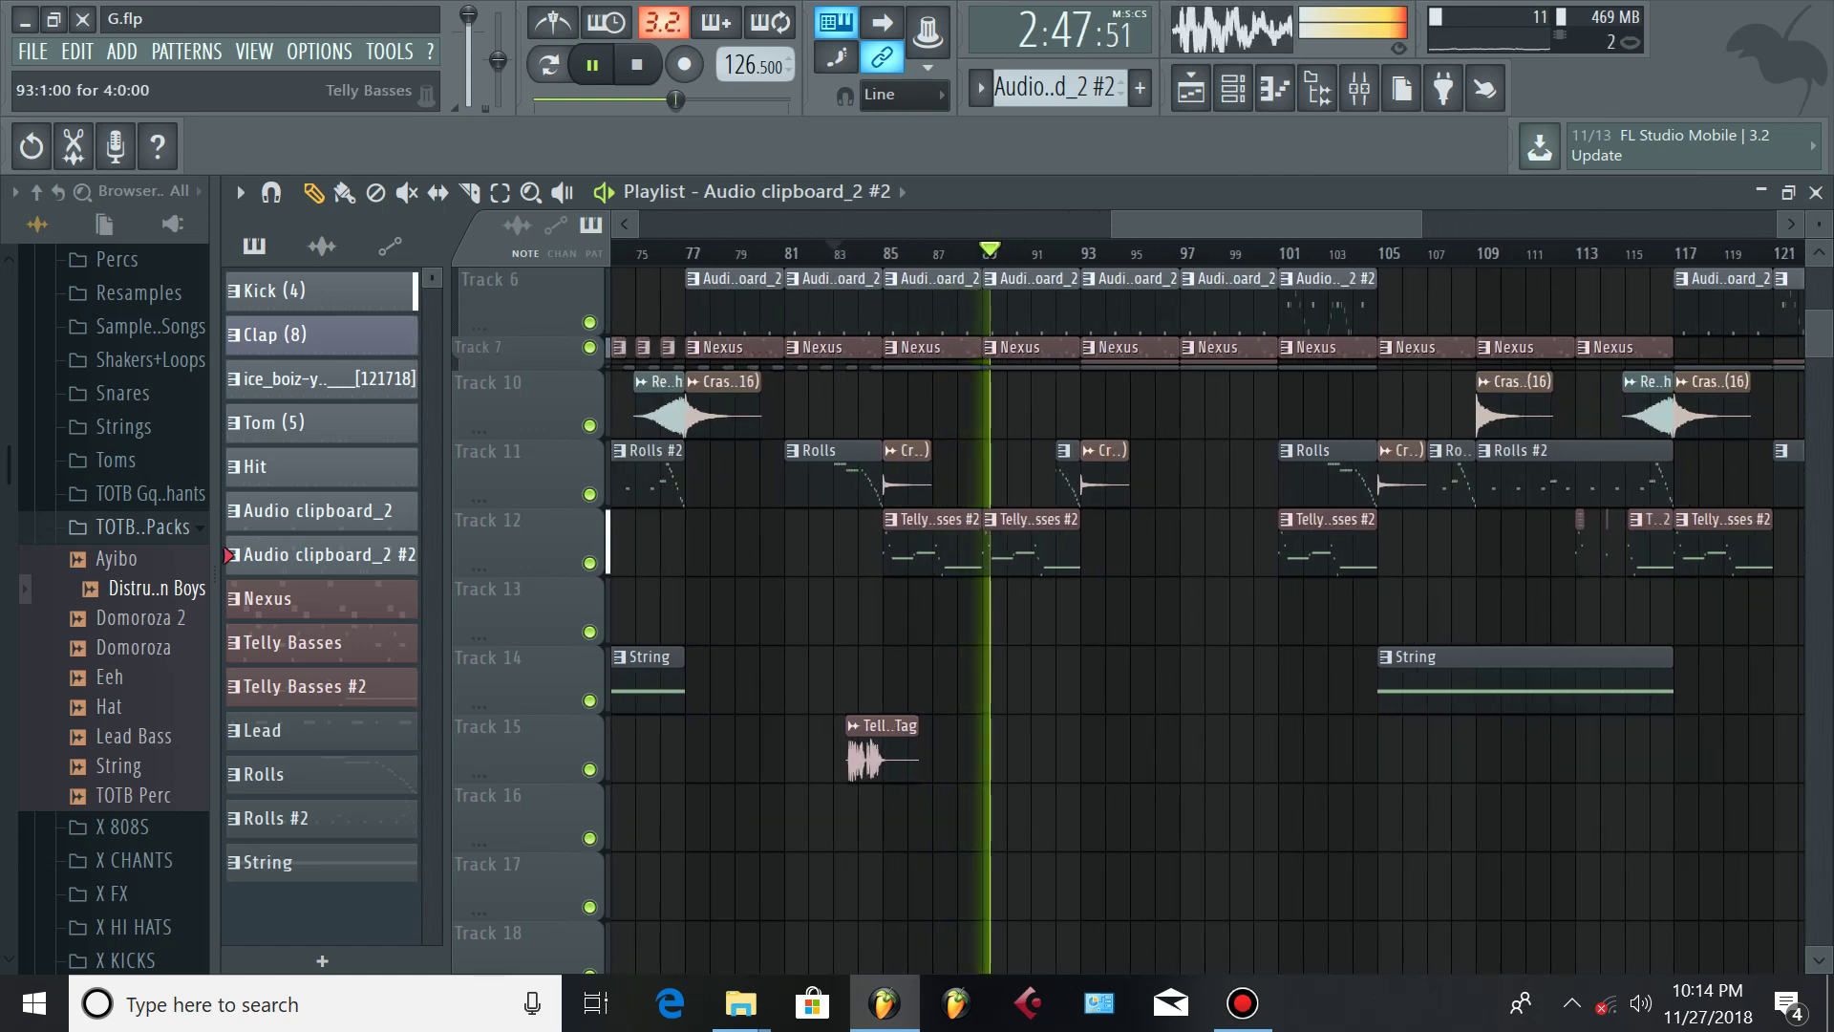
Inspect the notes of the Telly Basses pattern in the piano roll and return to the playlist
{"action": "double_click", "coordinate": [321, 642]}
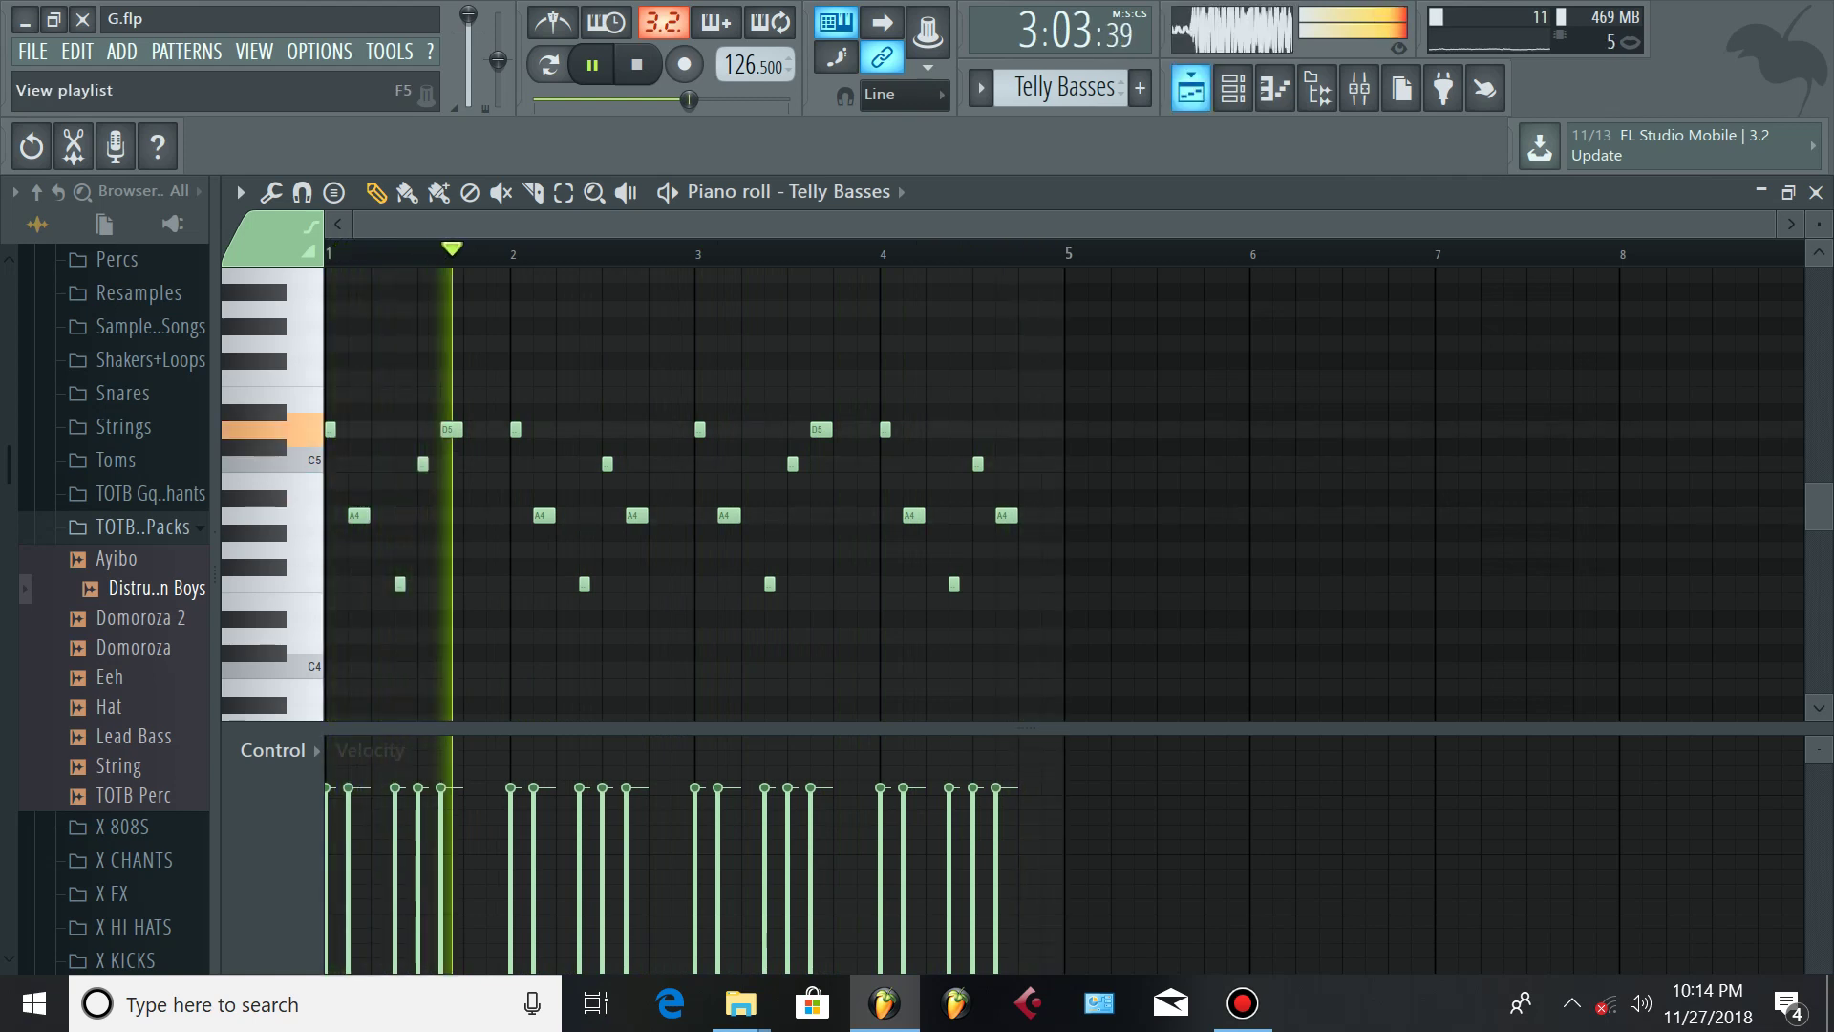
{"action": "left_click", "coordinate": [1190, 87]}
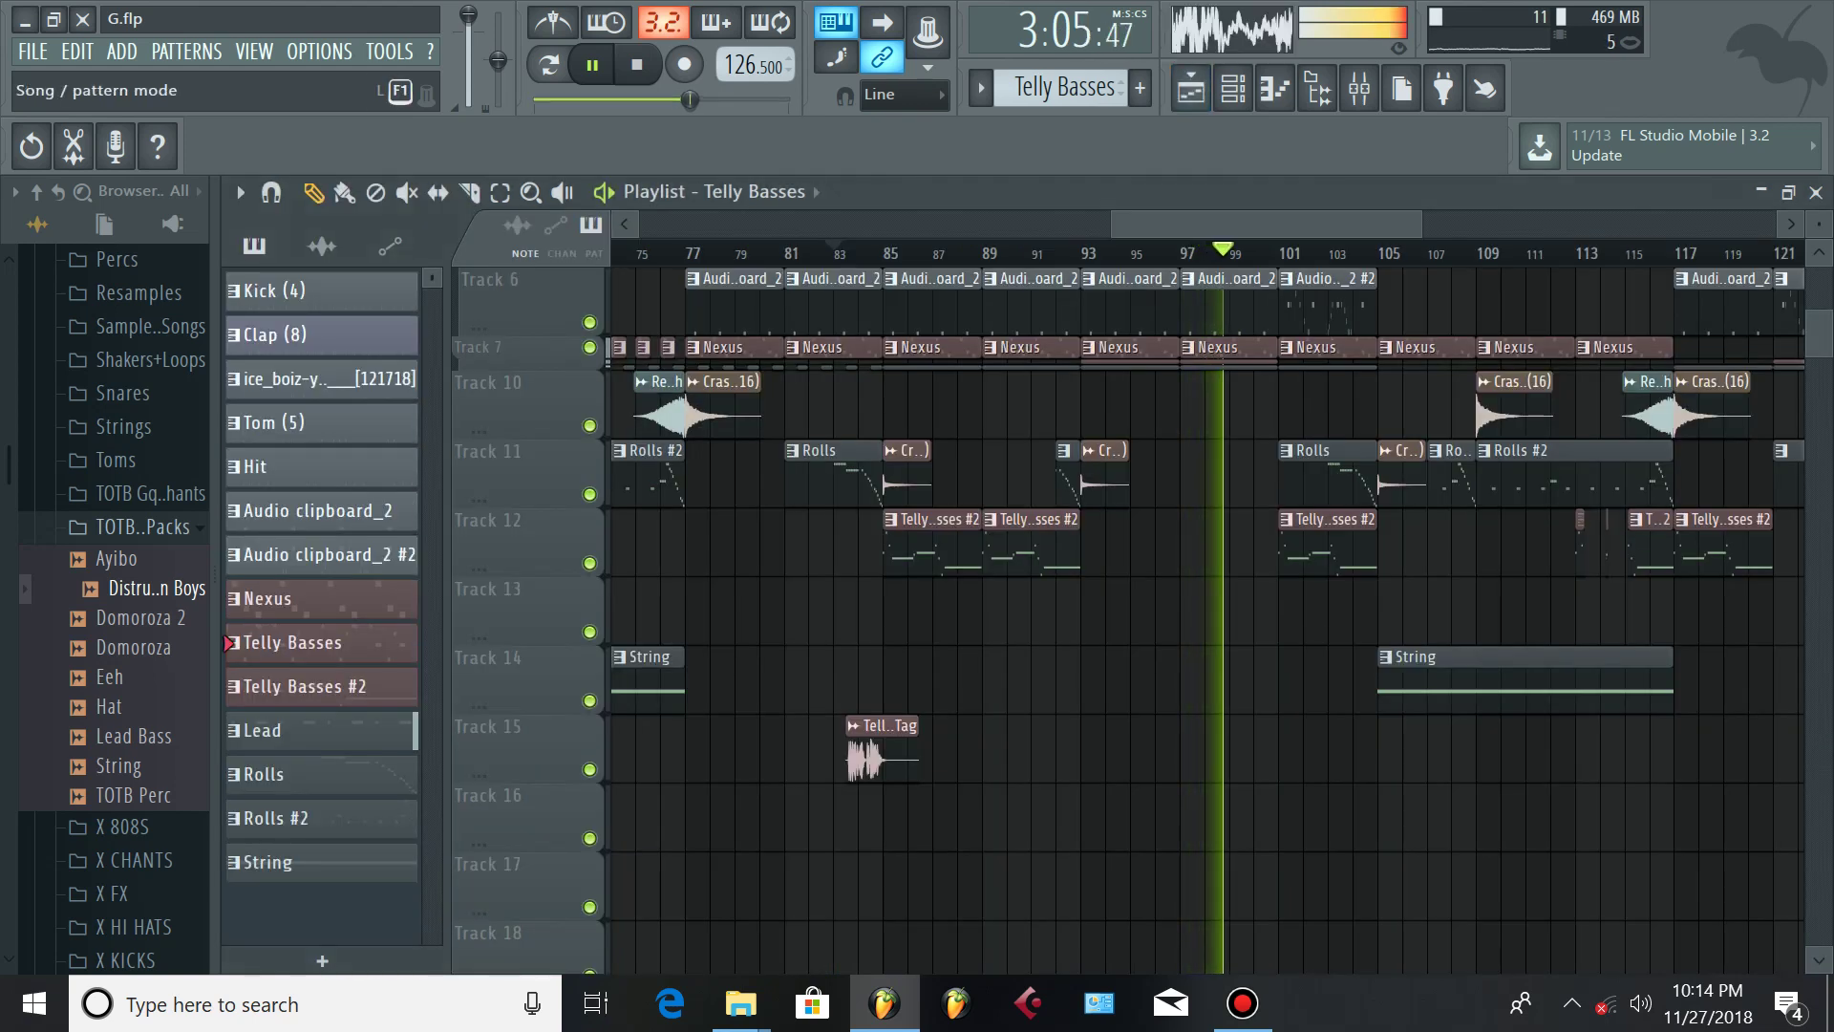
Check the track levels in the mixer while the song plays and close the mixer
{"action": "right_click", "coordinate": [468, 14]}
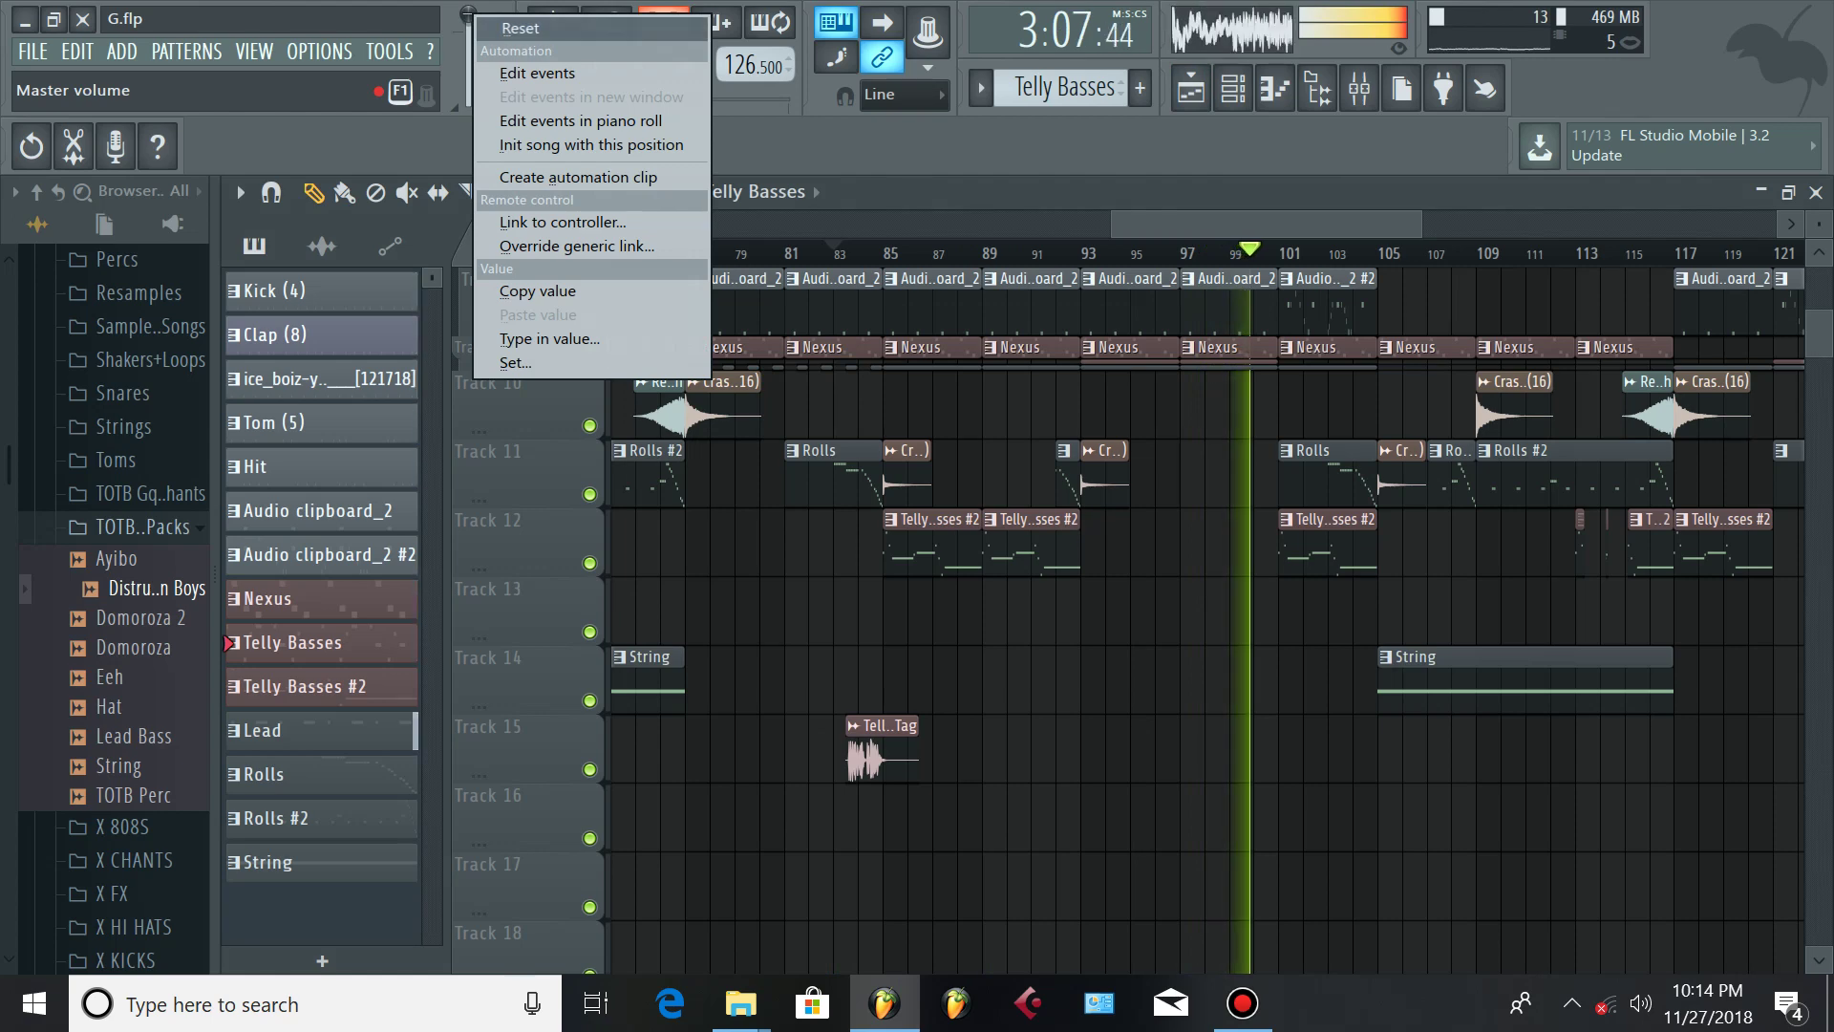
{"action": "key", "text": "Escape"}
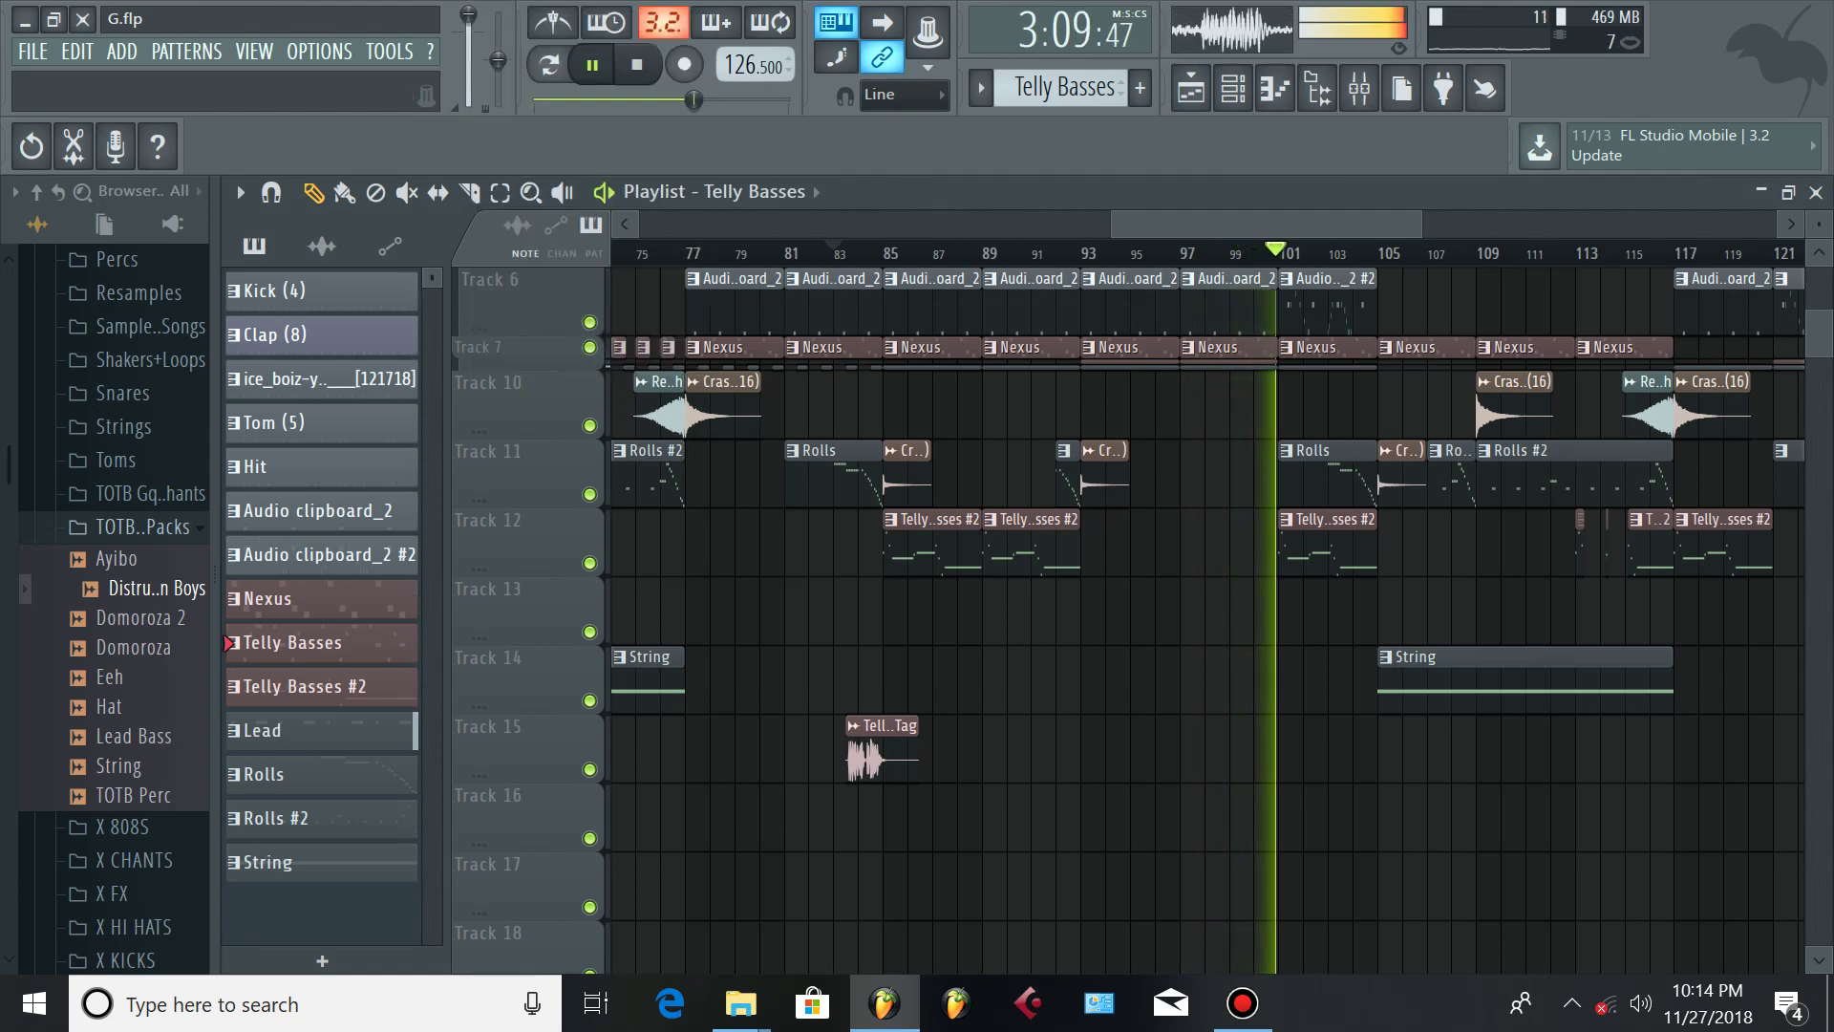
{"action": "key", "text": "F9"}
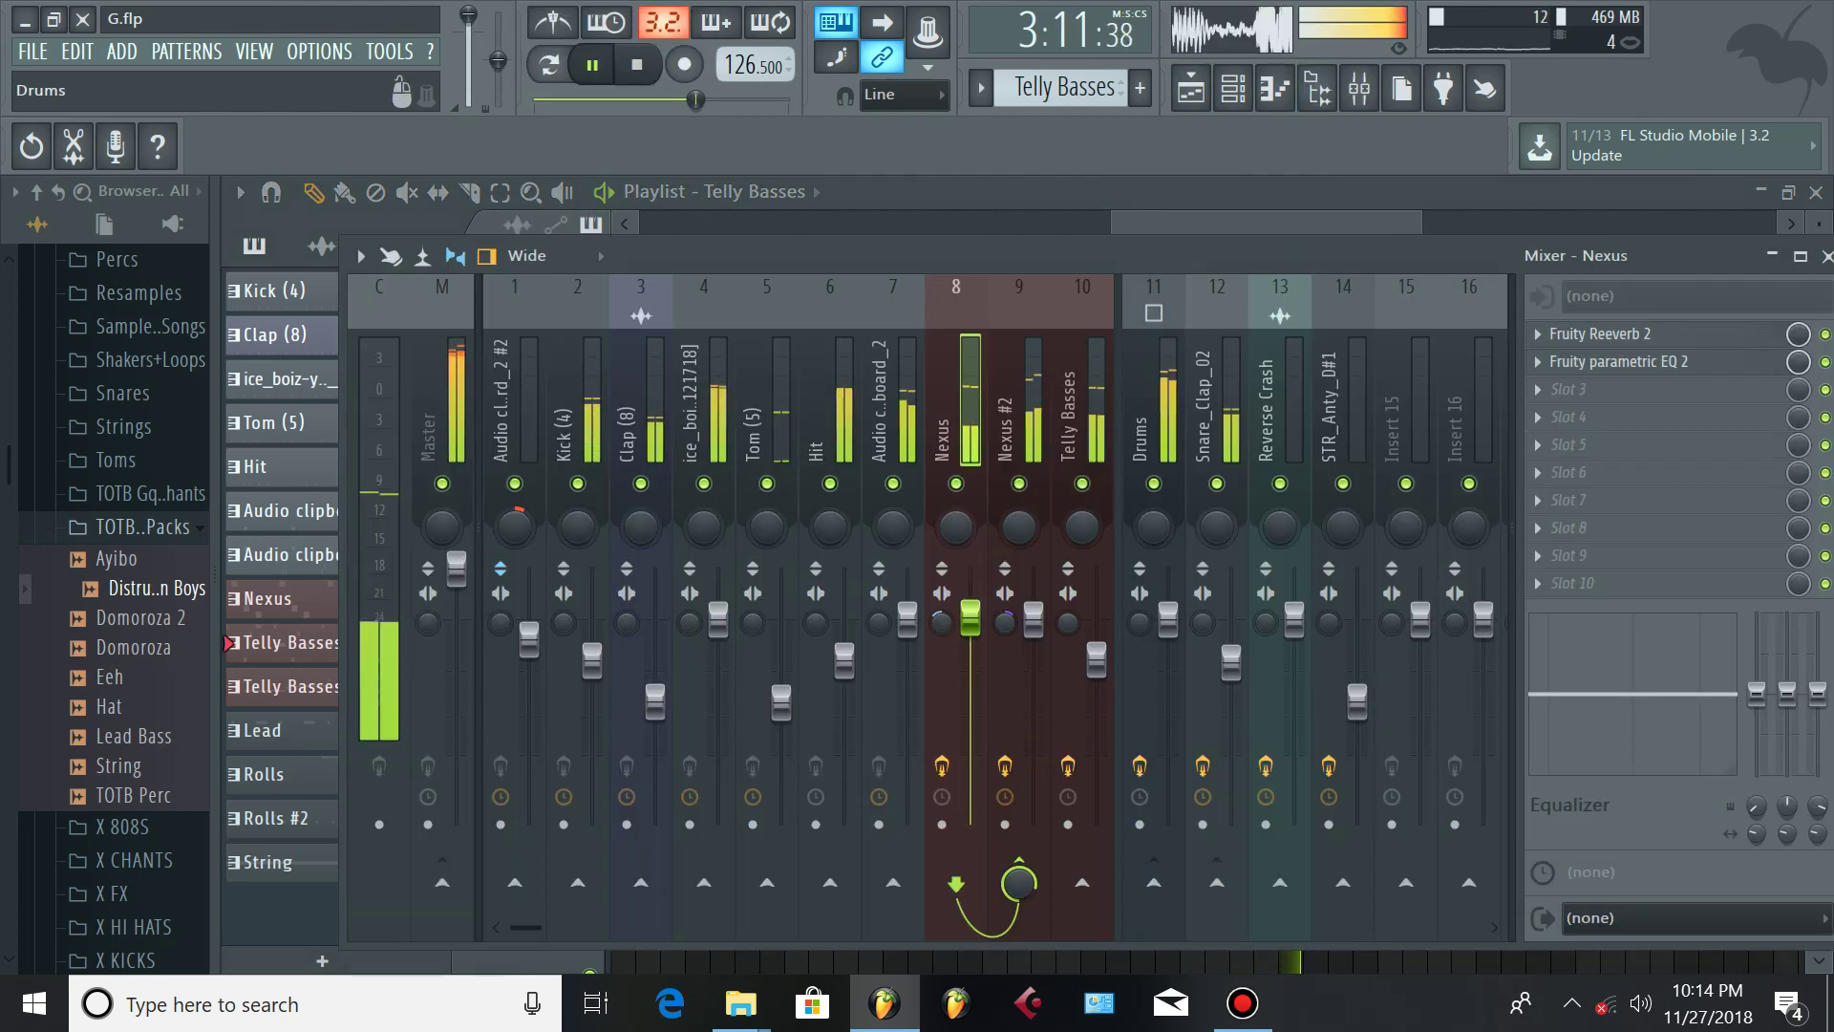
{"action": "key", "text": "F9"}
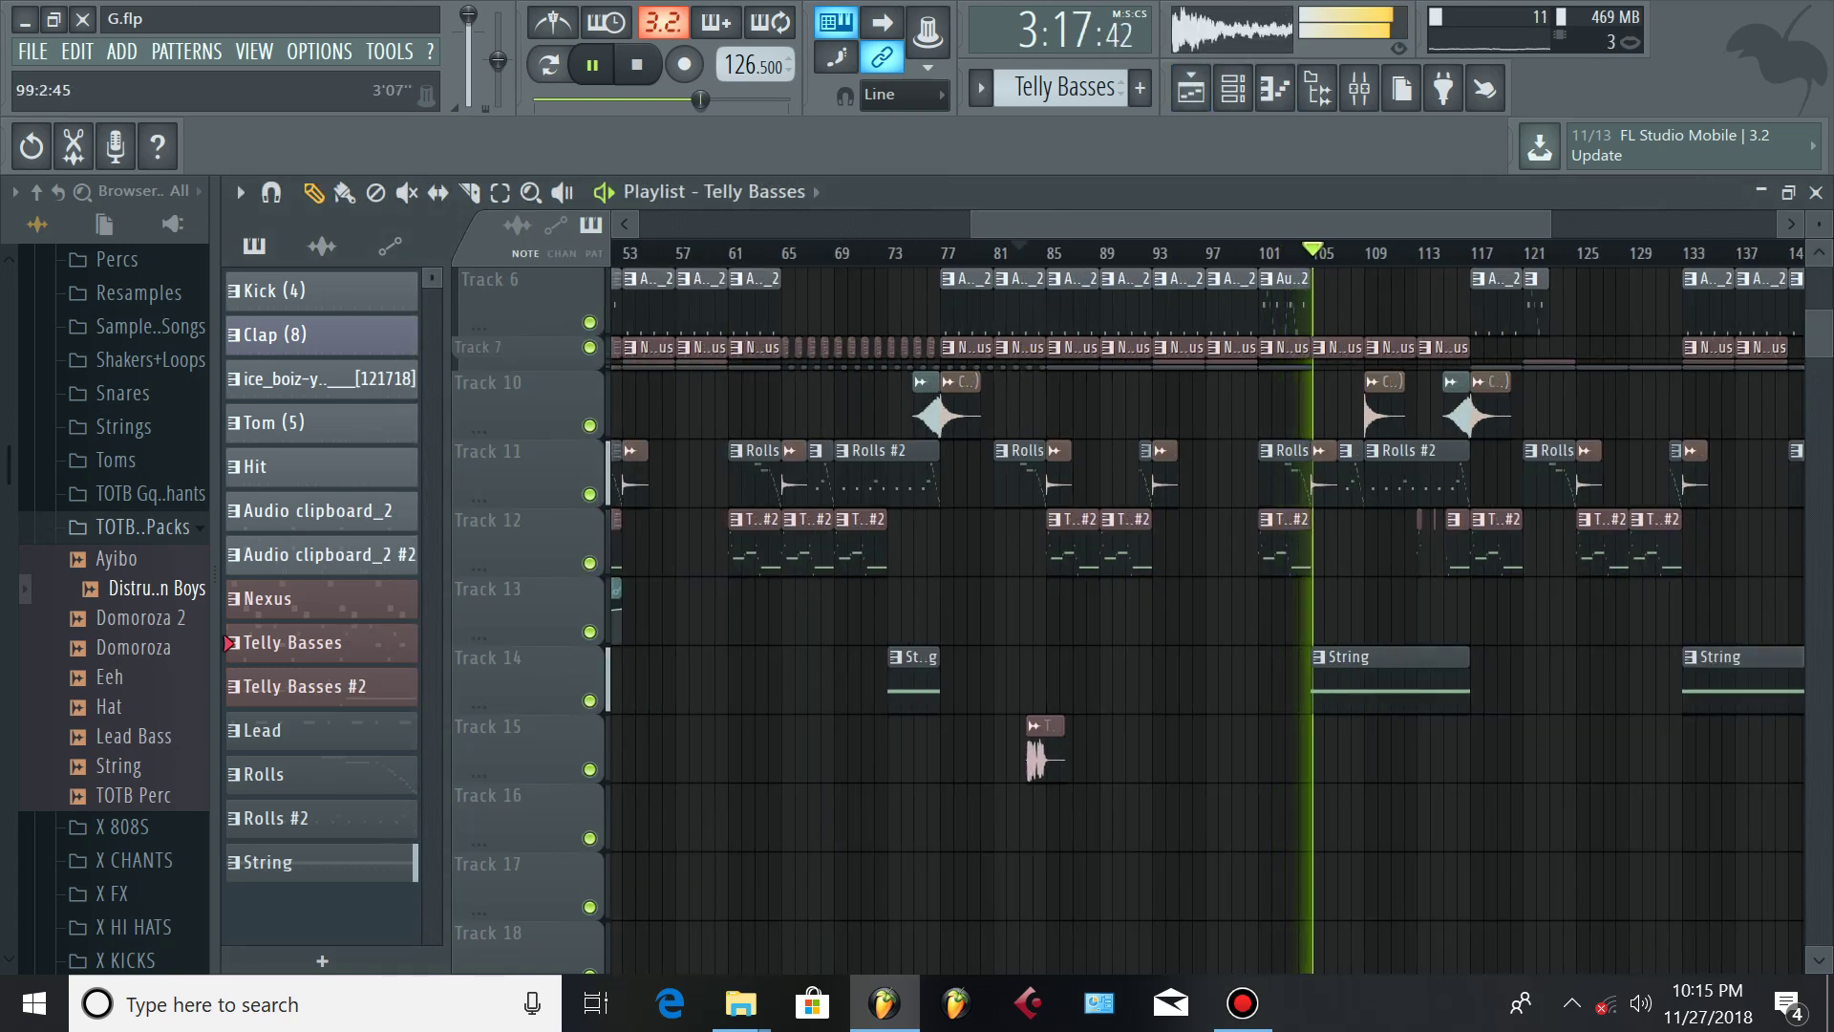
Solo Track 14 to hear its String clip from about bar 105, and restore playback of all tracks
{"action": "scroll", "coordinate": [1325, 620], "scroll_direction": "down", "scroll_amount": 4}
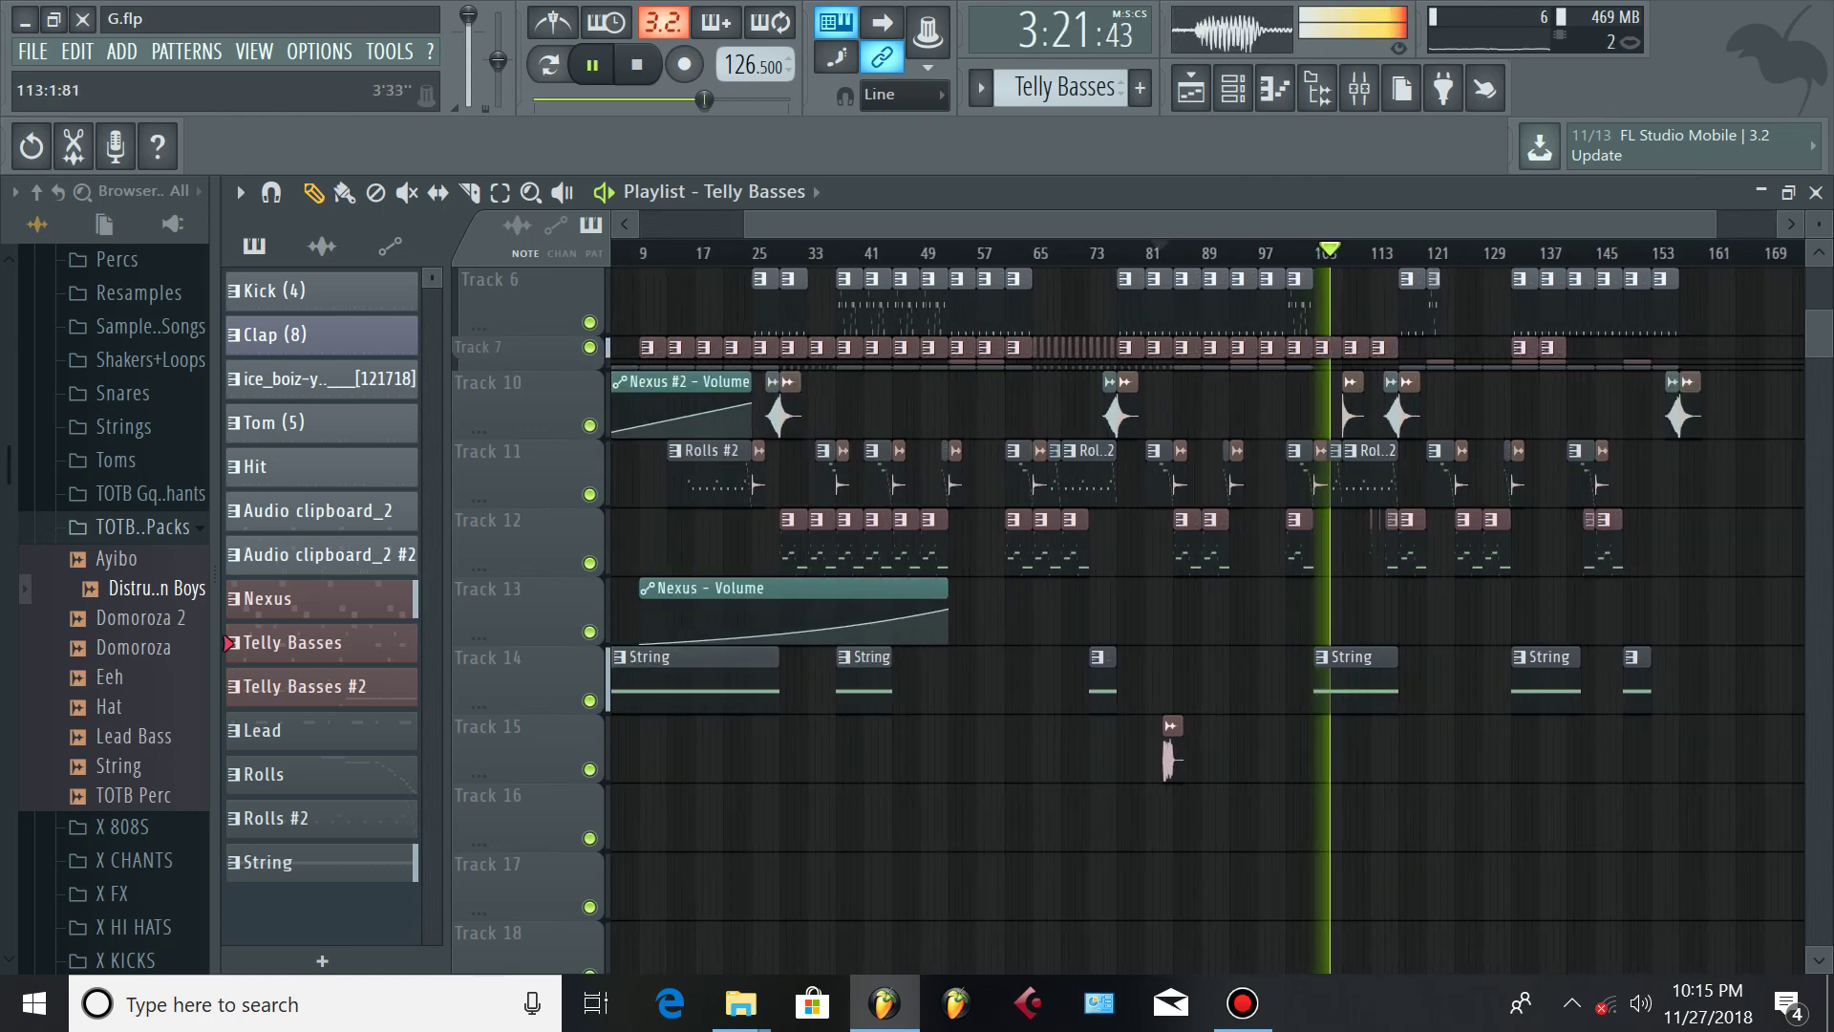
{"action": "key", "text": "Page_Up"}
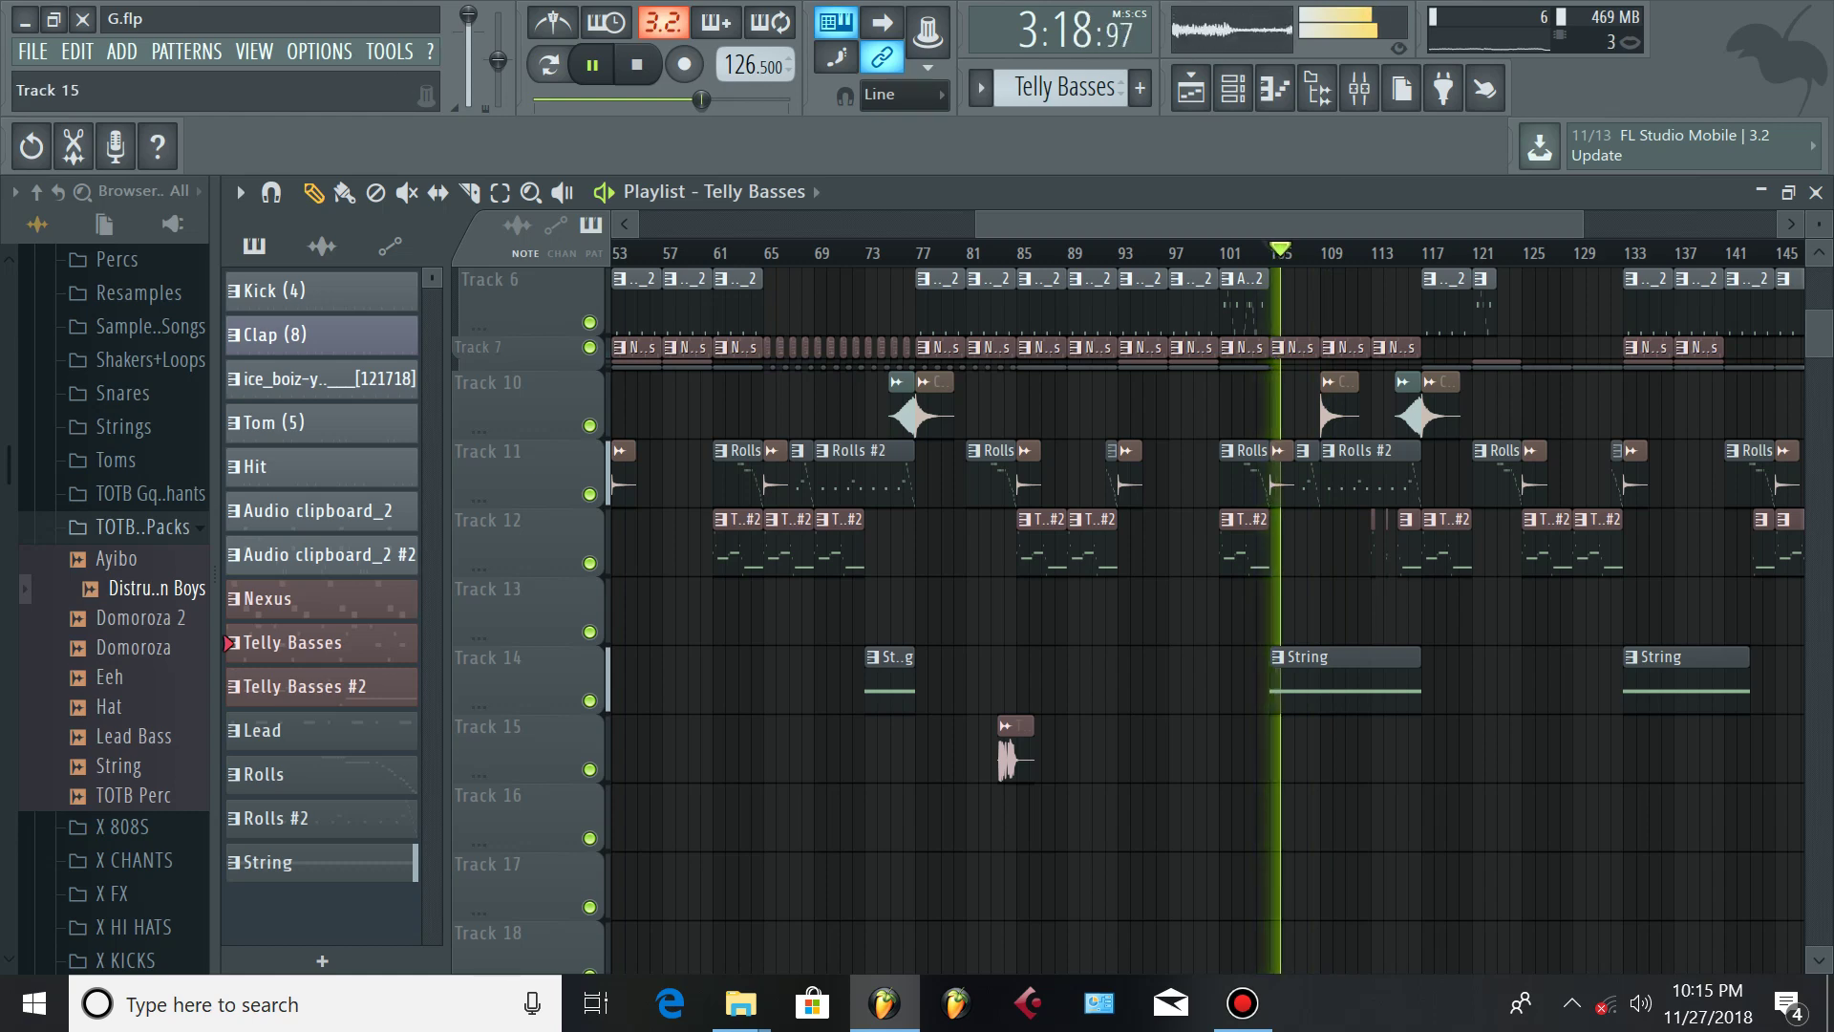
{"action": "left_click", "coordinate": [589, 701], "text": "ctrl"}
{"action": "key", "text": "space"}
{"action": "key", "text": "space"}
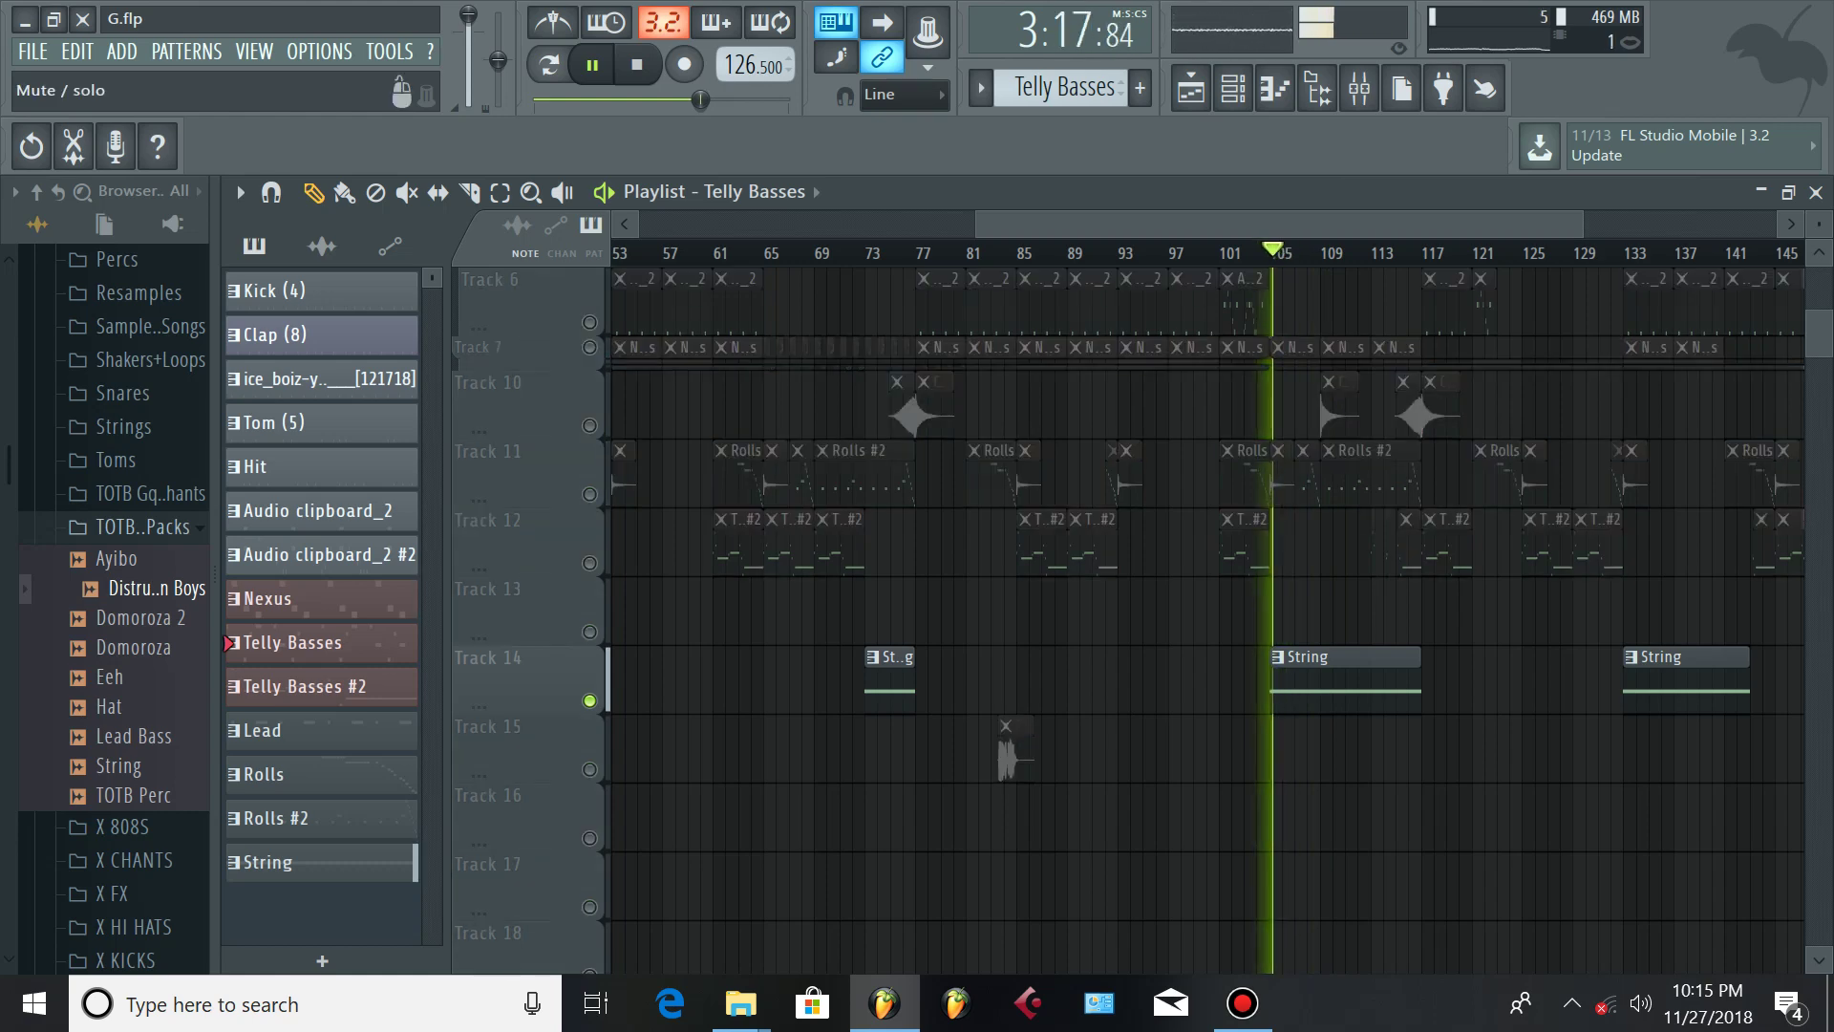
{"action": "right_click", "coordinate": [590, 700]}
Raise the volume of channel 14, the string sample used by the String pattern, in the channel rack and save the project
{"action": "scroll", "coordinate": [1332, 601], "scroll_direction": "up", "scroll_amount": 4}
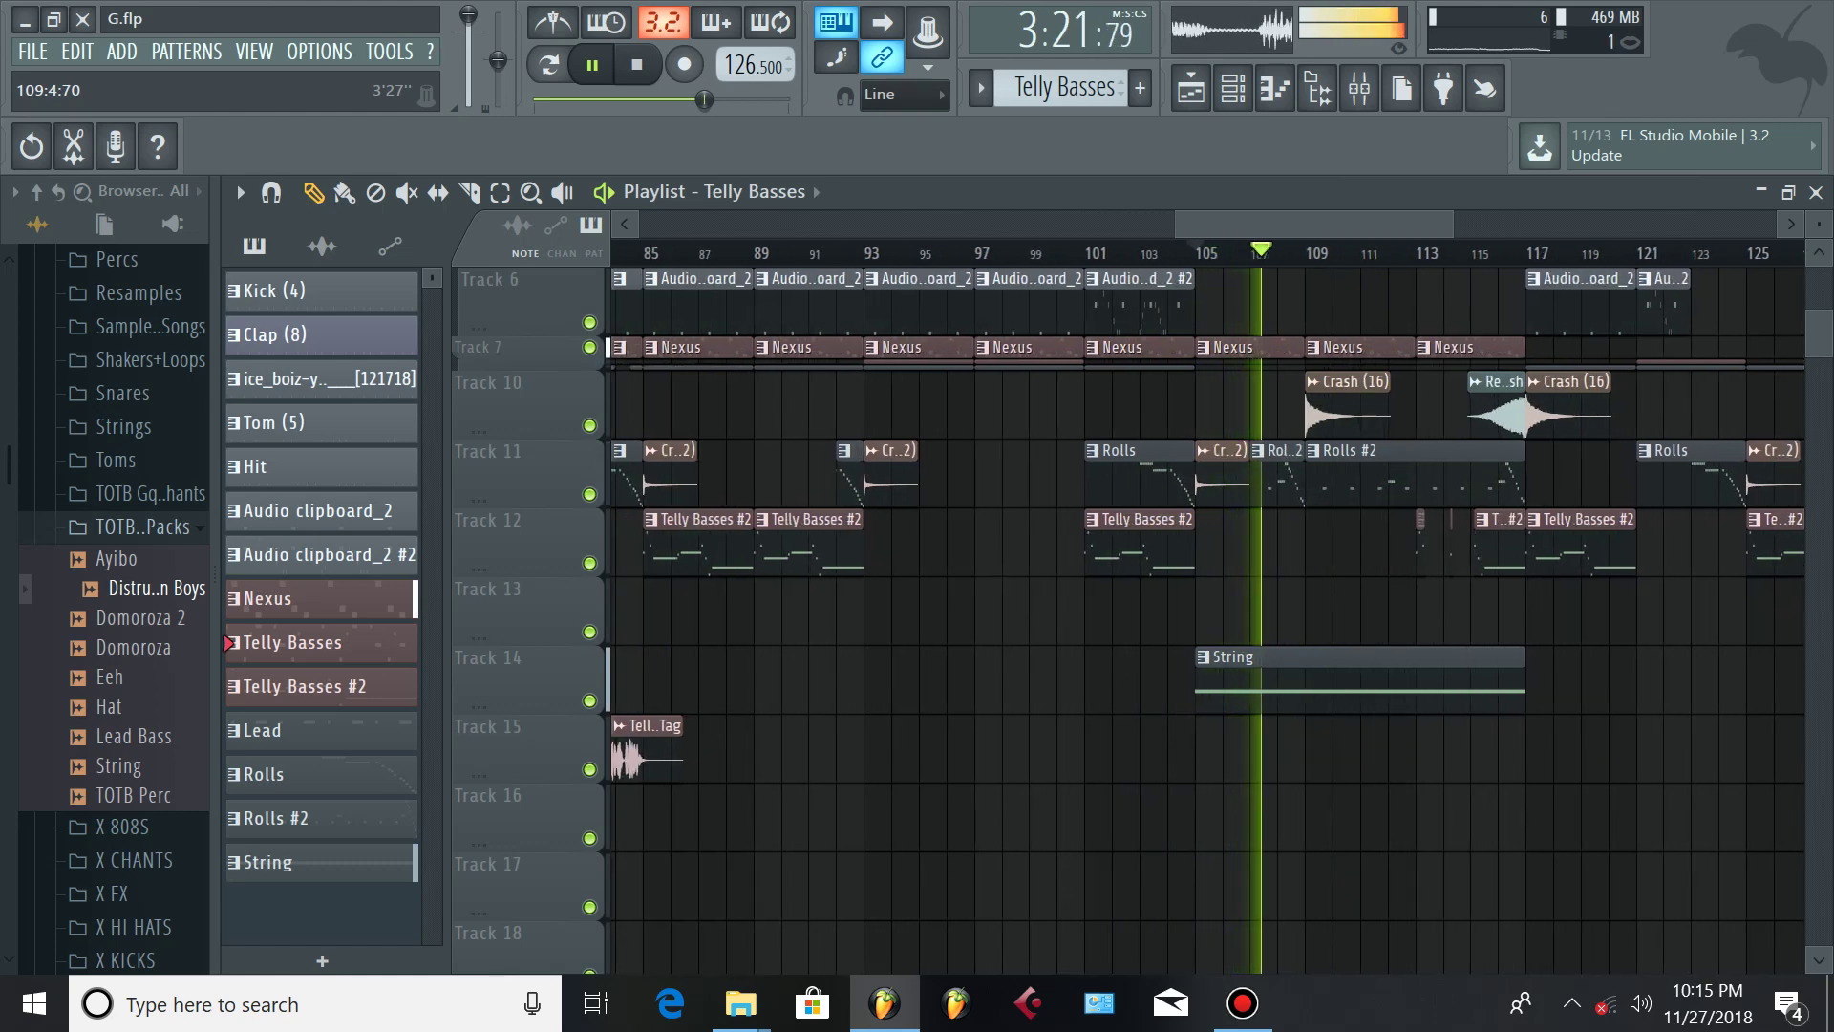
{"action": "left_click", "coordinate": [1331, 669]}
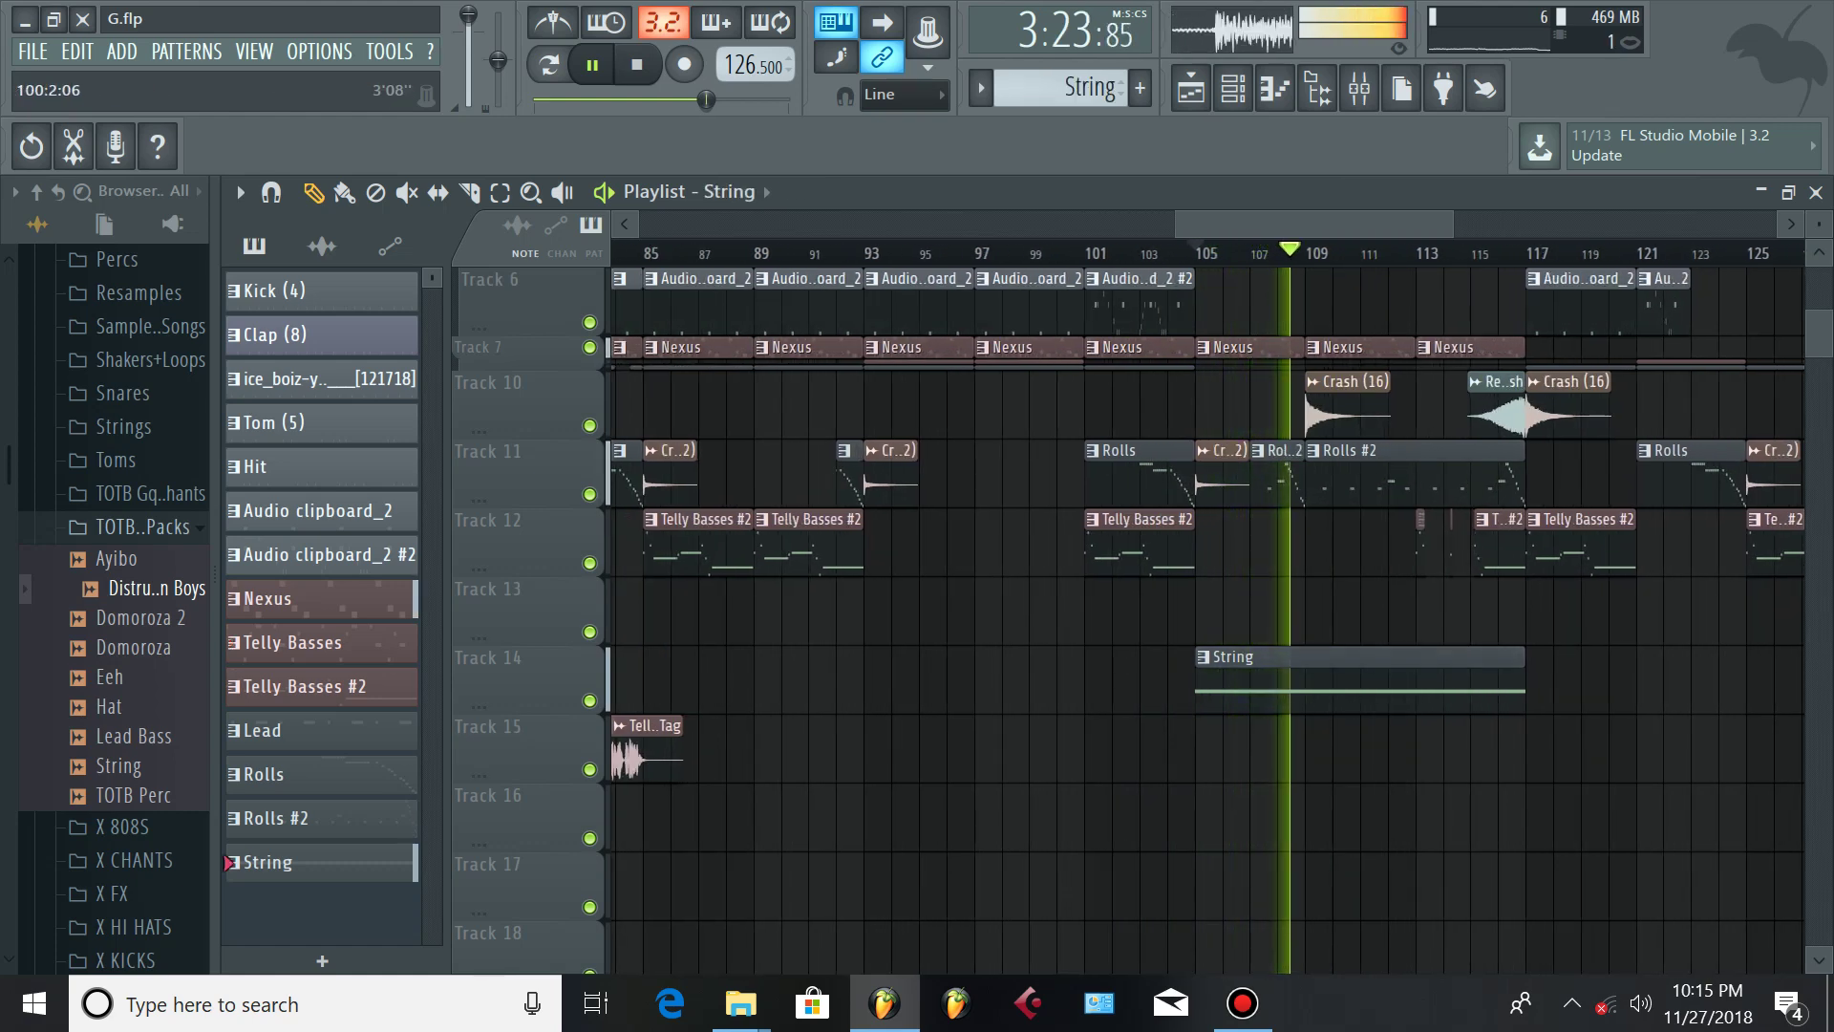
{"action": "left_click", "coordinate": [1231, 88]}
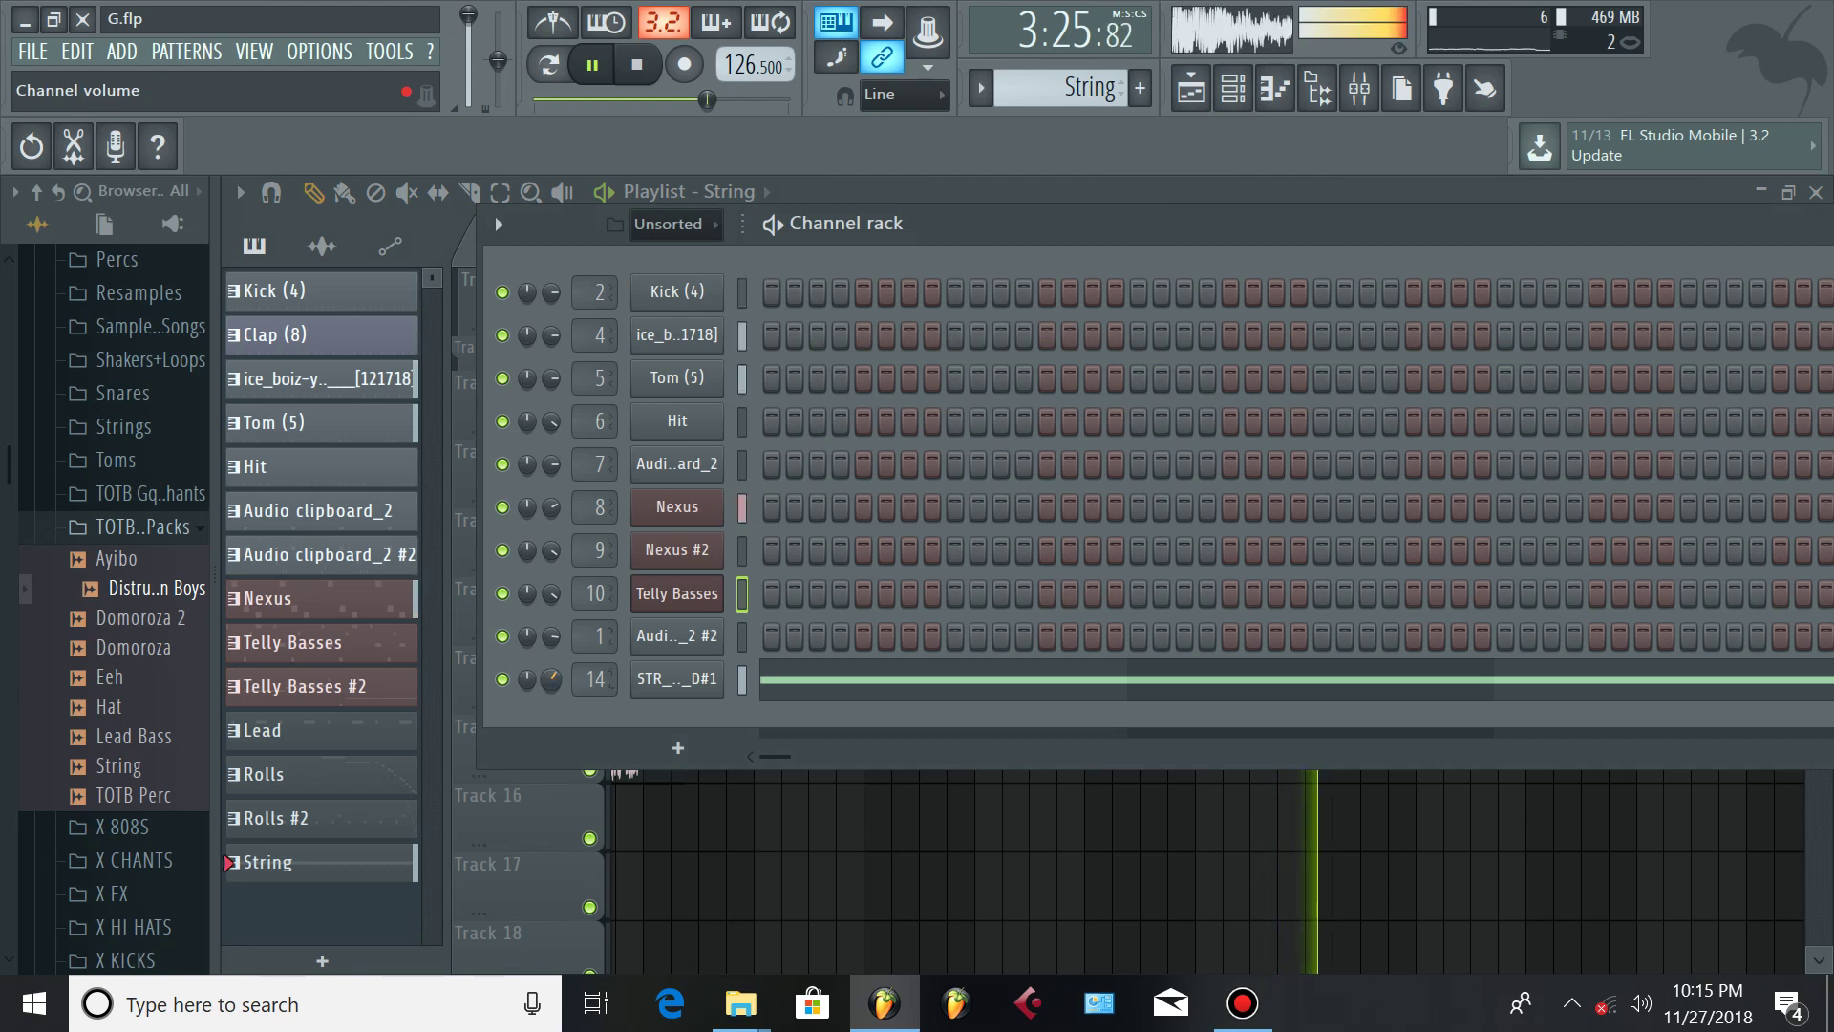
{"action": "left_click_drag", "start_coordinate": [551, 678], "coordinate": [551, 665]}
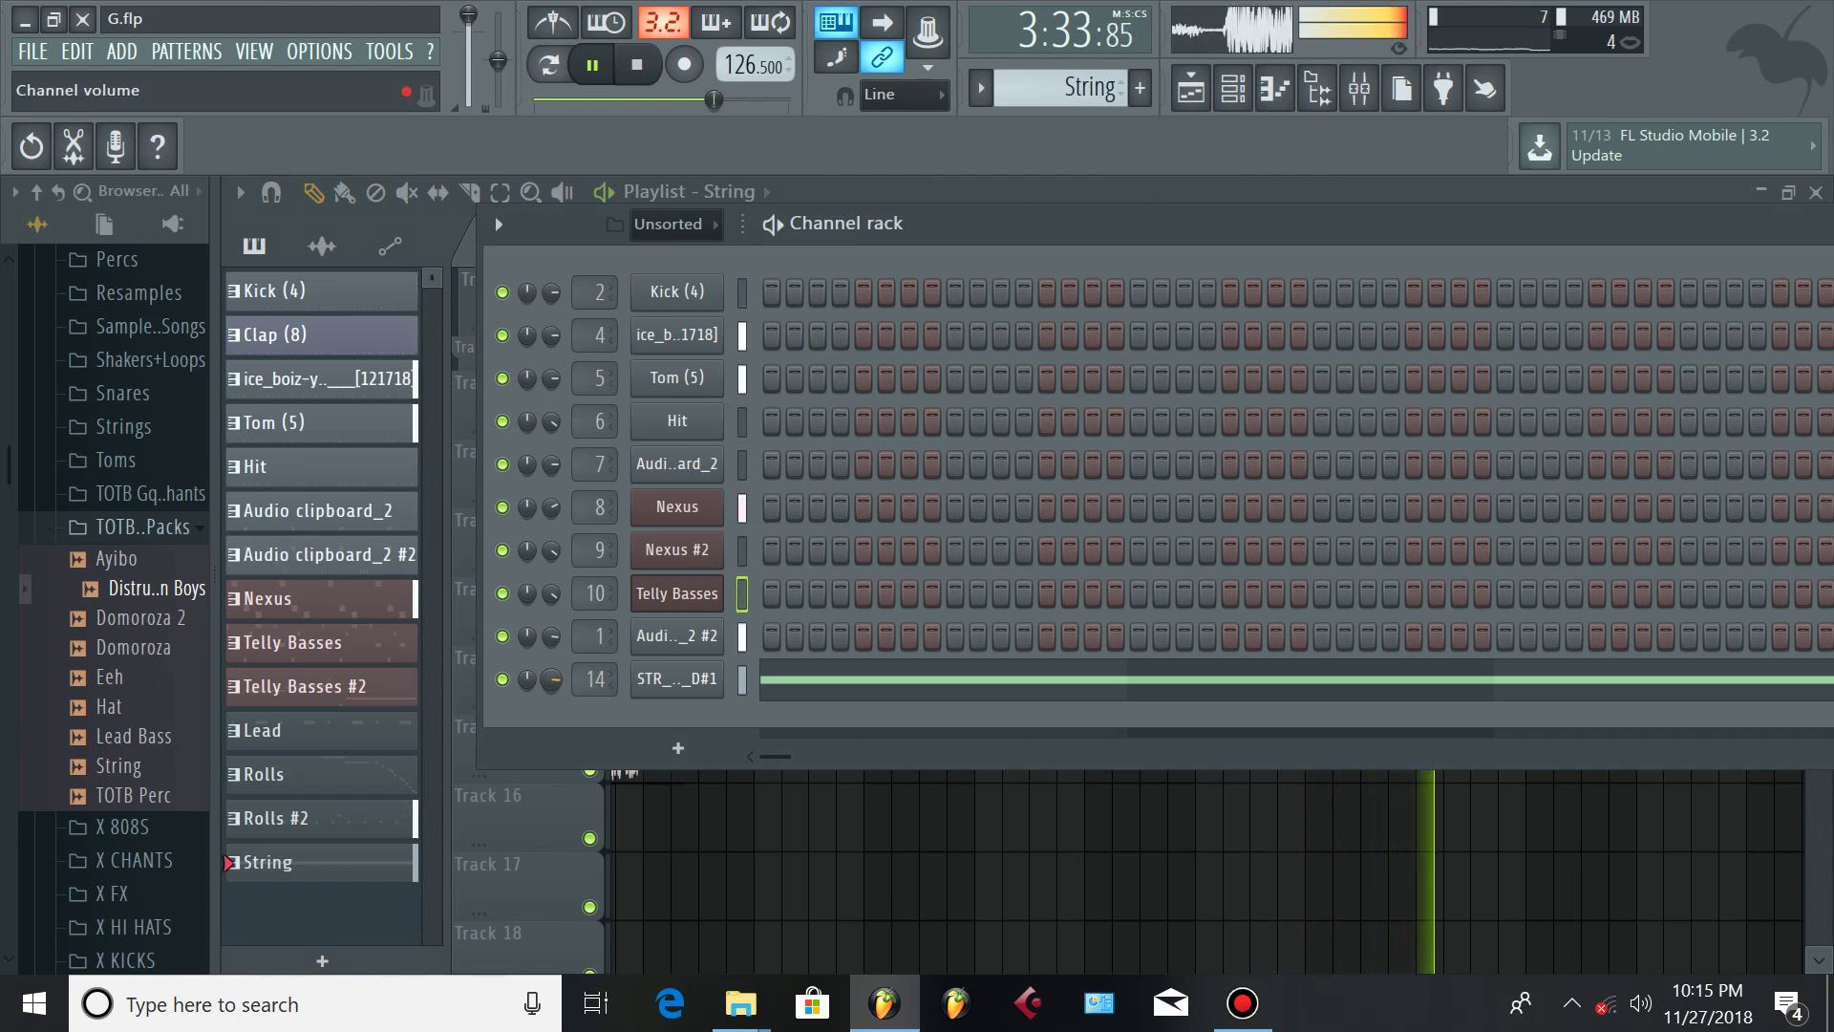
{"action": "key", "text": "ctrl+s"}
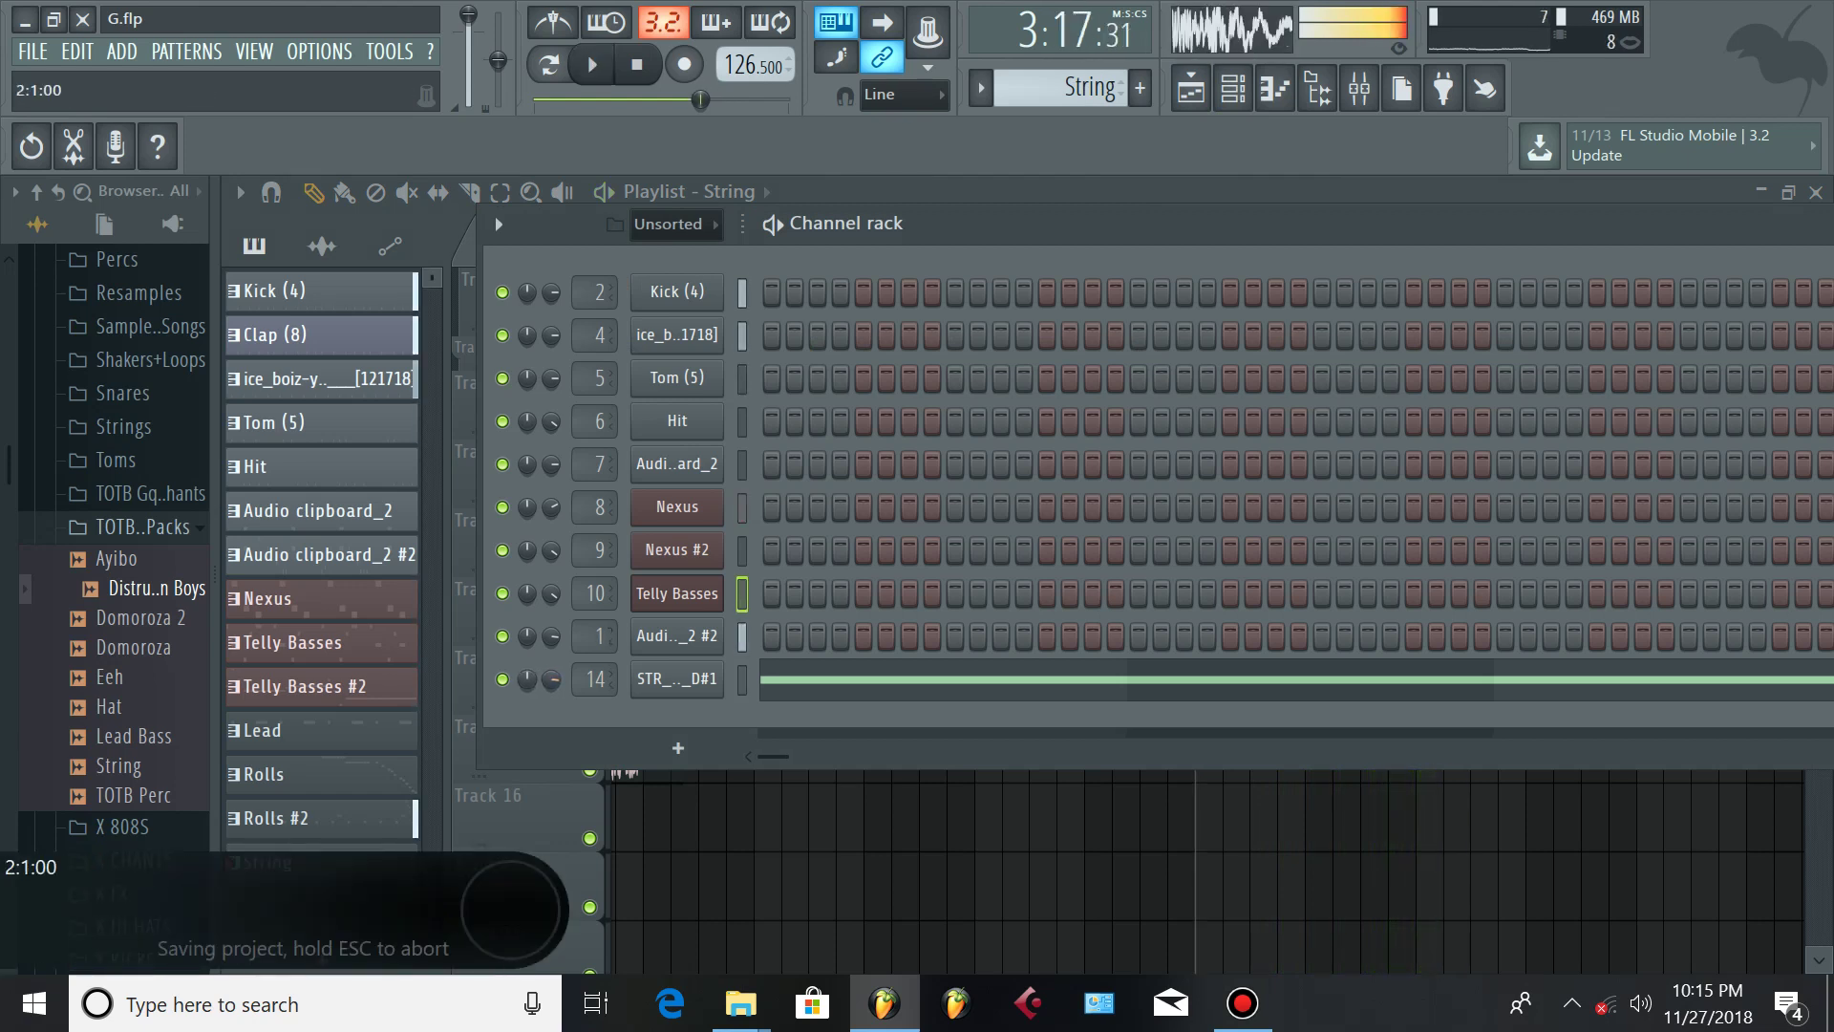
Return to the playlist, save the project again and look over the full arrangement
{"action": "key", "text": "F5"}
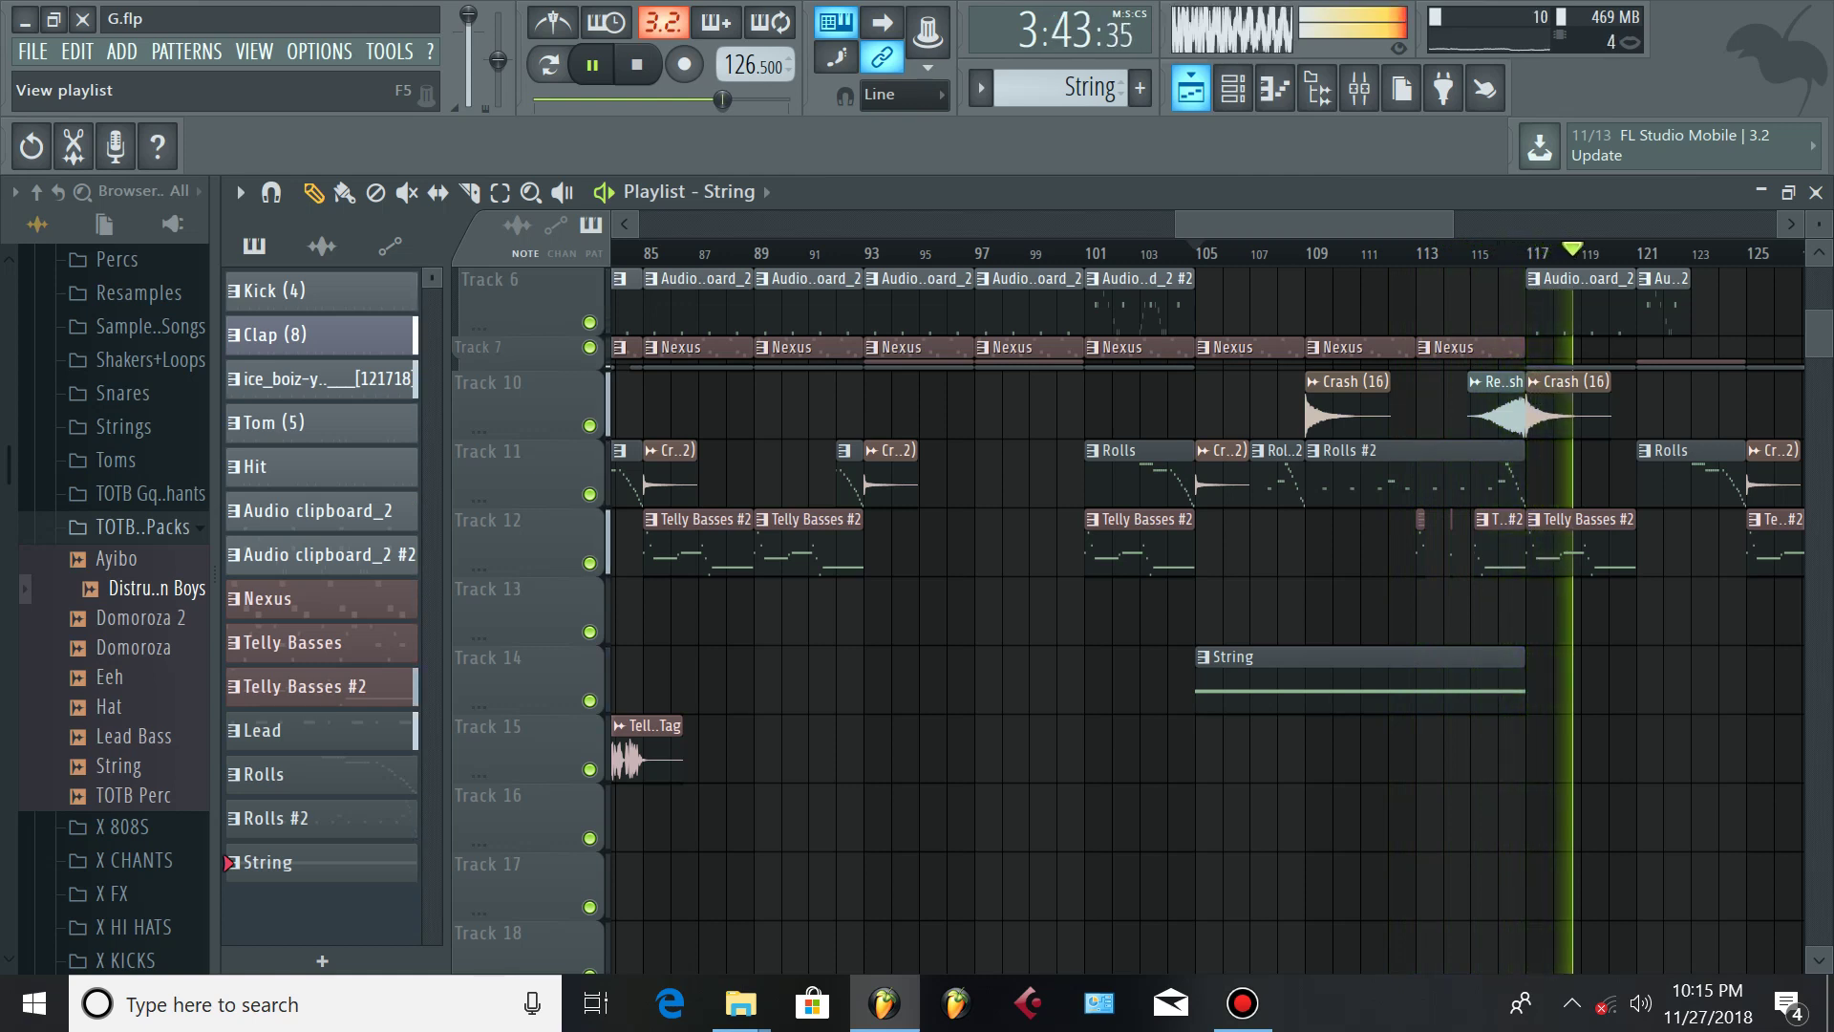
{"action": "key", "text": "ctrl+s"}
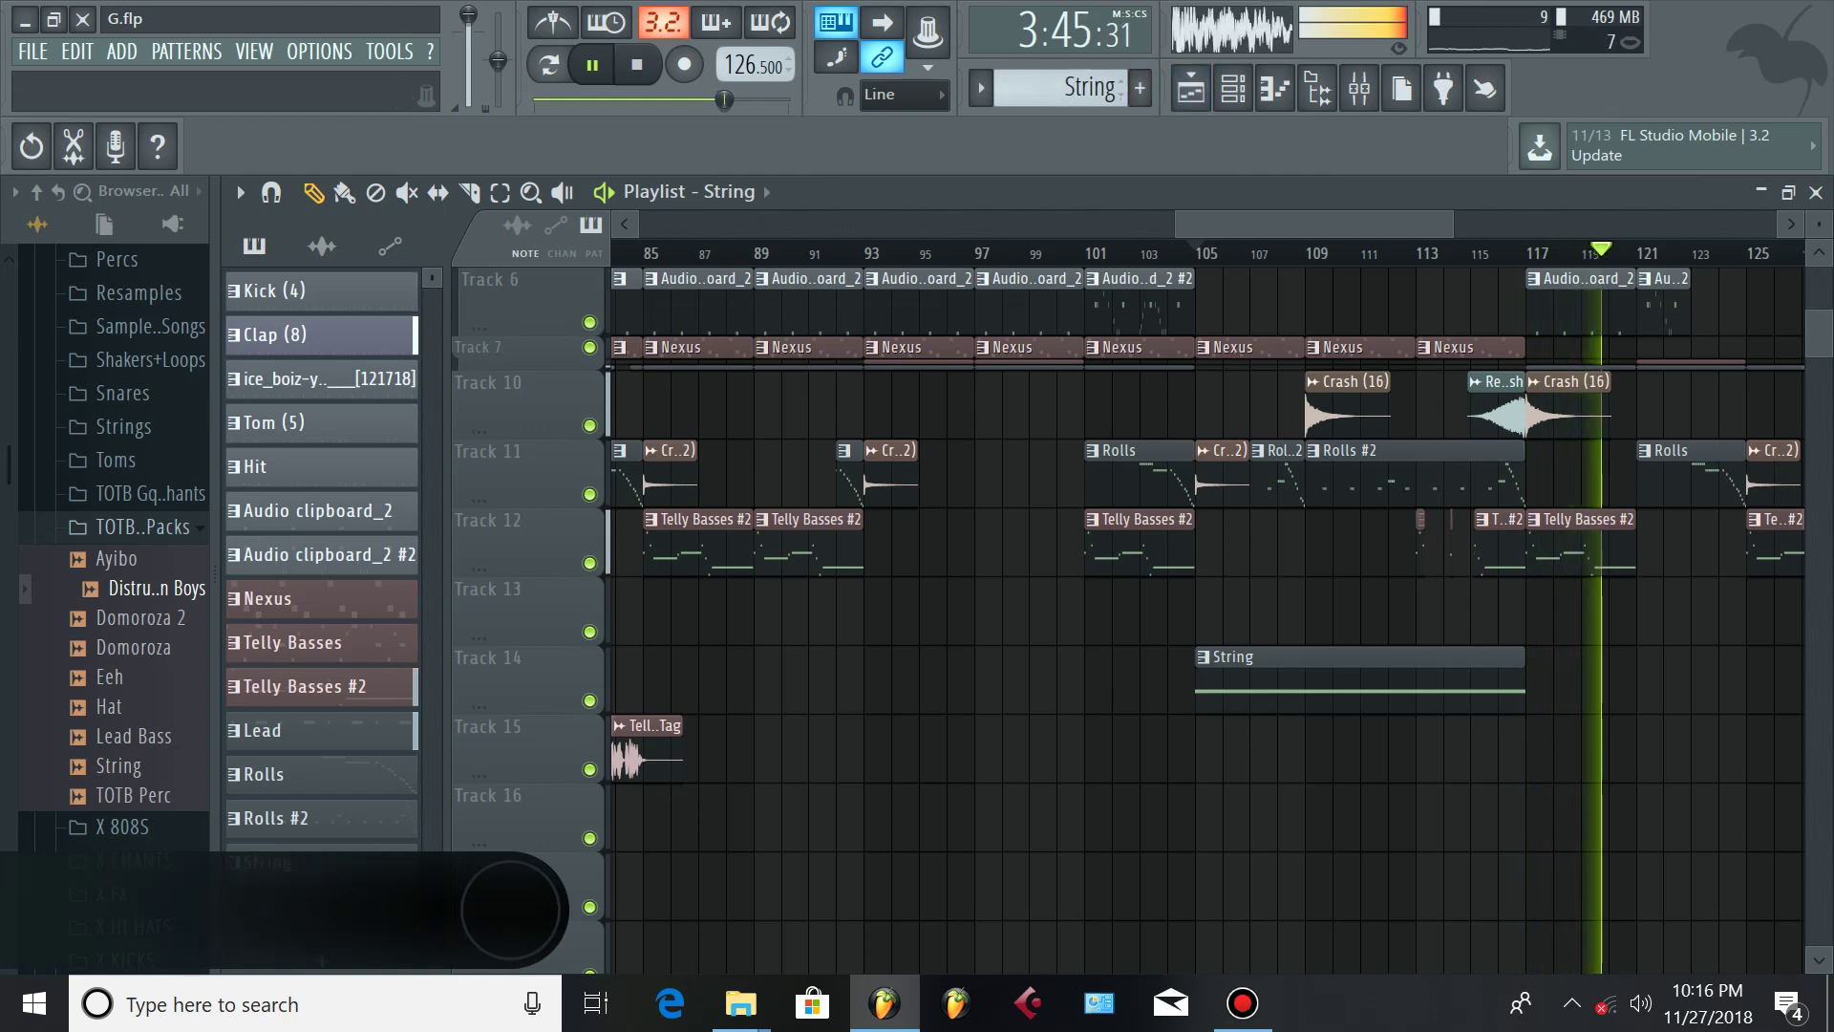
{"action": "scroll", "coordinate": [1361, 611], "scroll_direction": "down", "scroll_amount": 2}
{"action": "scroll", "coordinate": [1371, 621], "scroll_direction": "down", "scroll_amount": 3}
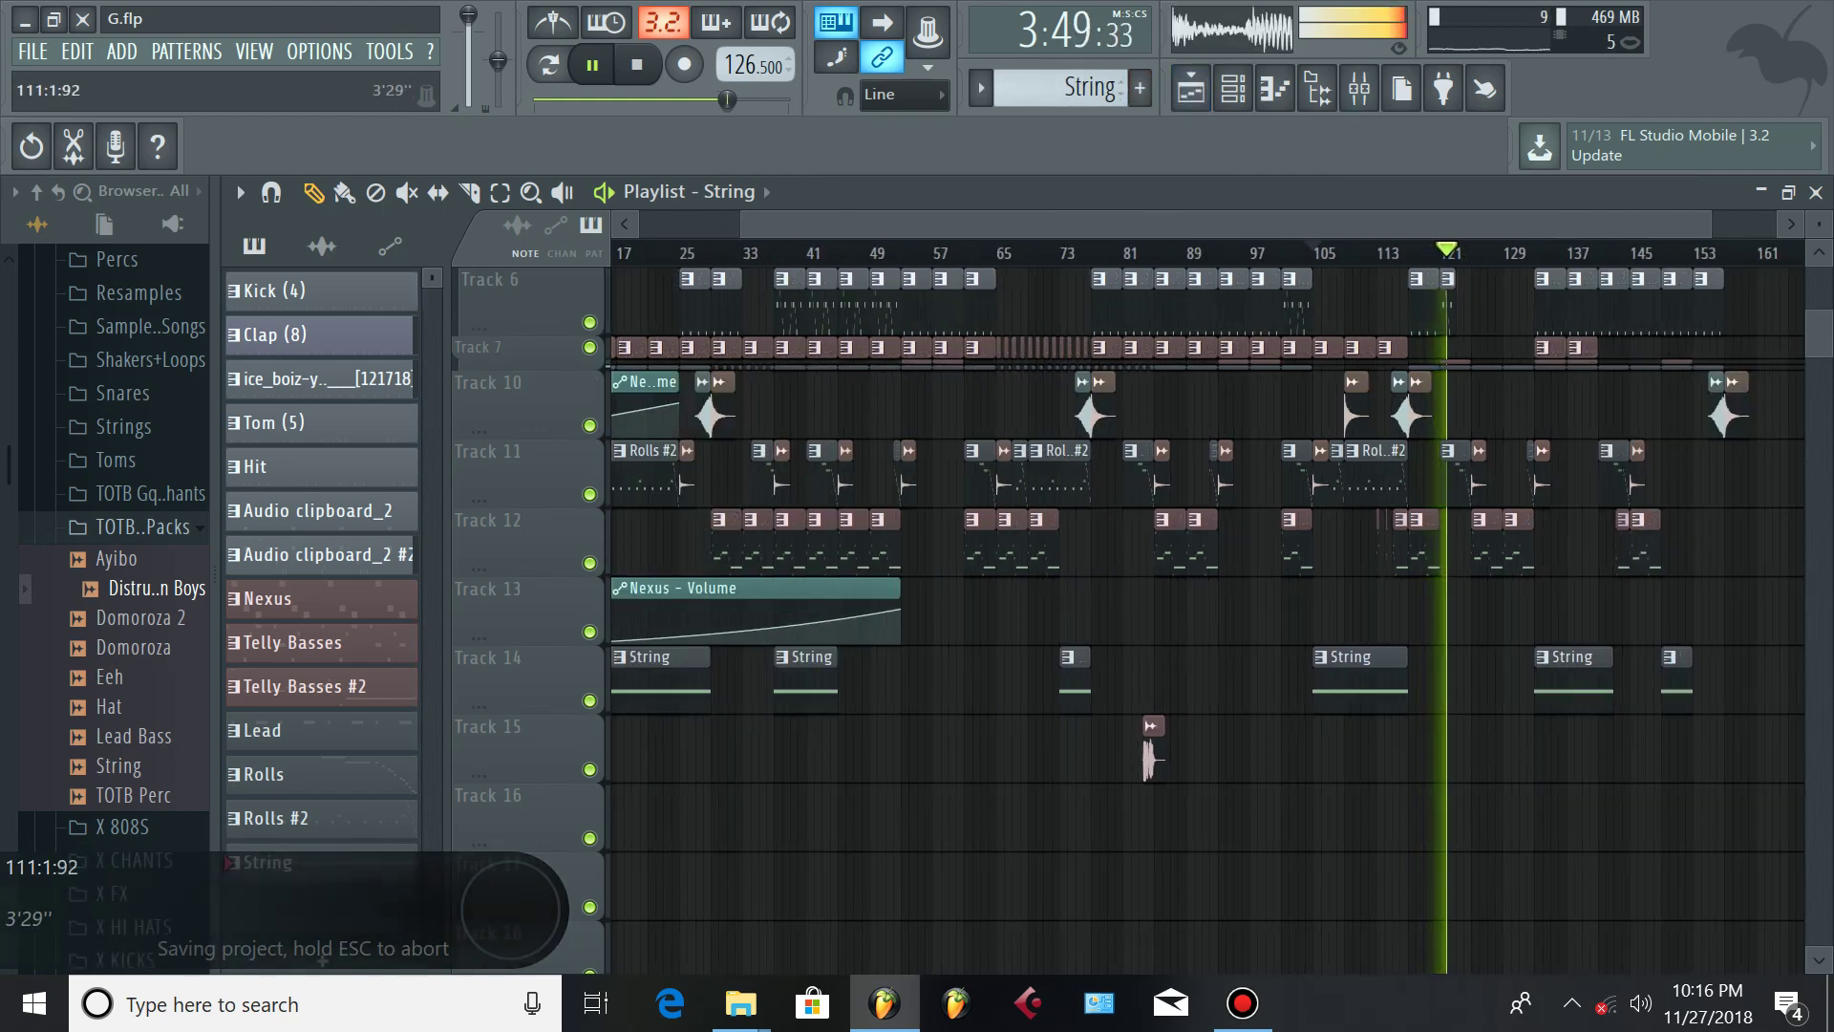
Add Audio clipboard_2 #2 pattern clips to Track 6 at bars 125 and 129 in the playlist
{"action": "scroll", "coordinate": [1590, 253], "scroll_direction": "up", "scroll_amount": 2}
{"action": "scroll", "coordinate": [1528, 430], "scroll_direction": "up", "scroll_amount": 2}
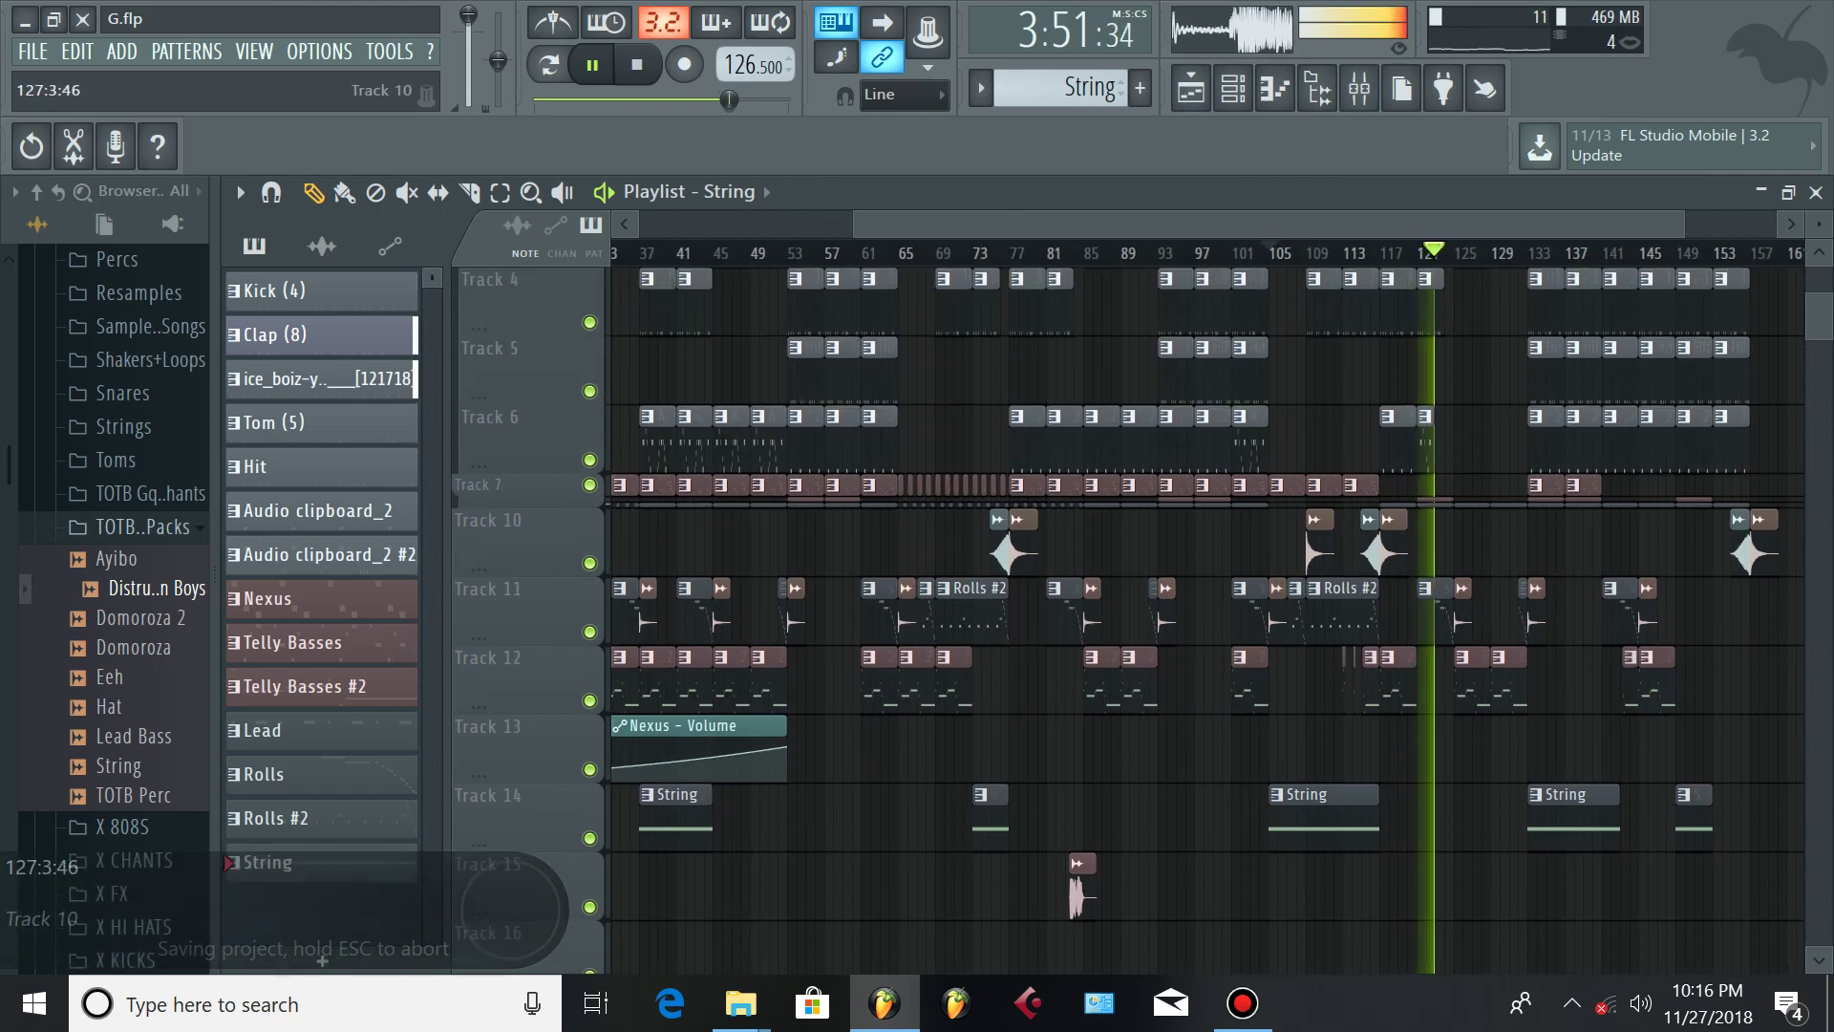
{"action": "scroll", "coordinate": [1495, 544], "scroll_direction": "up", "scroll_amount": 2}
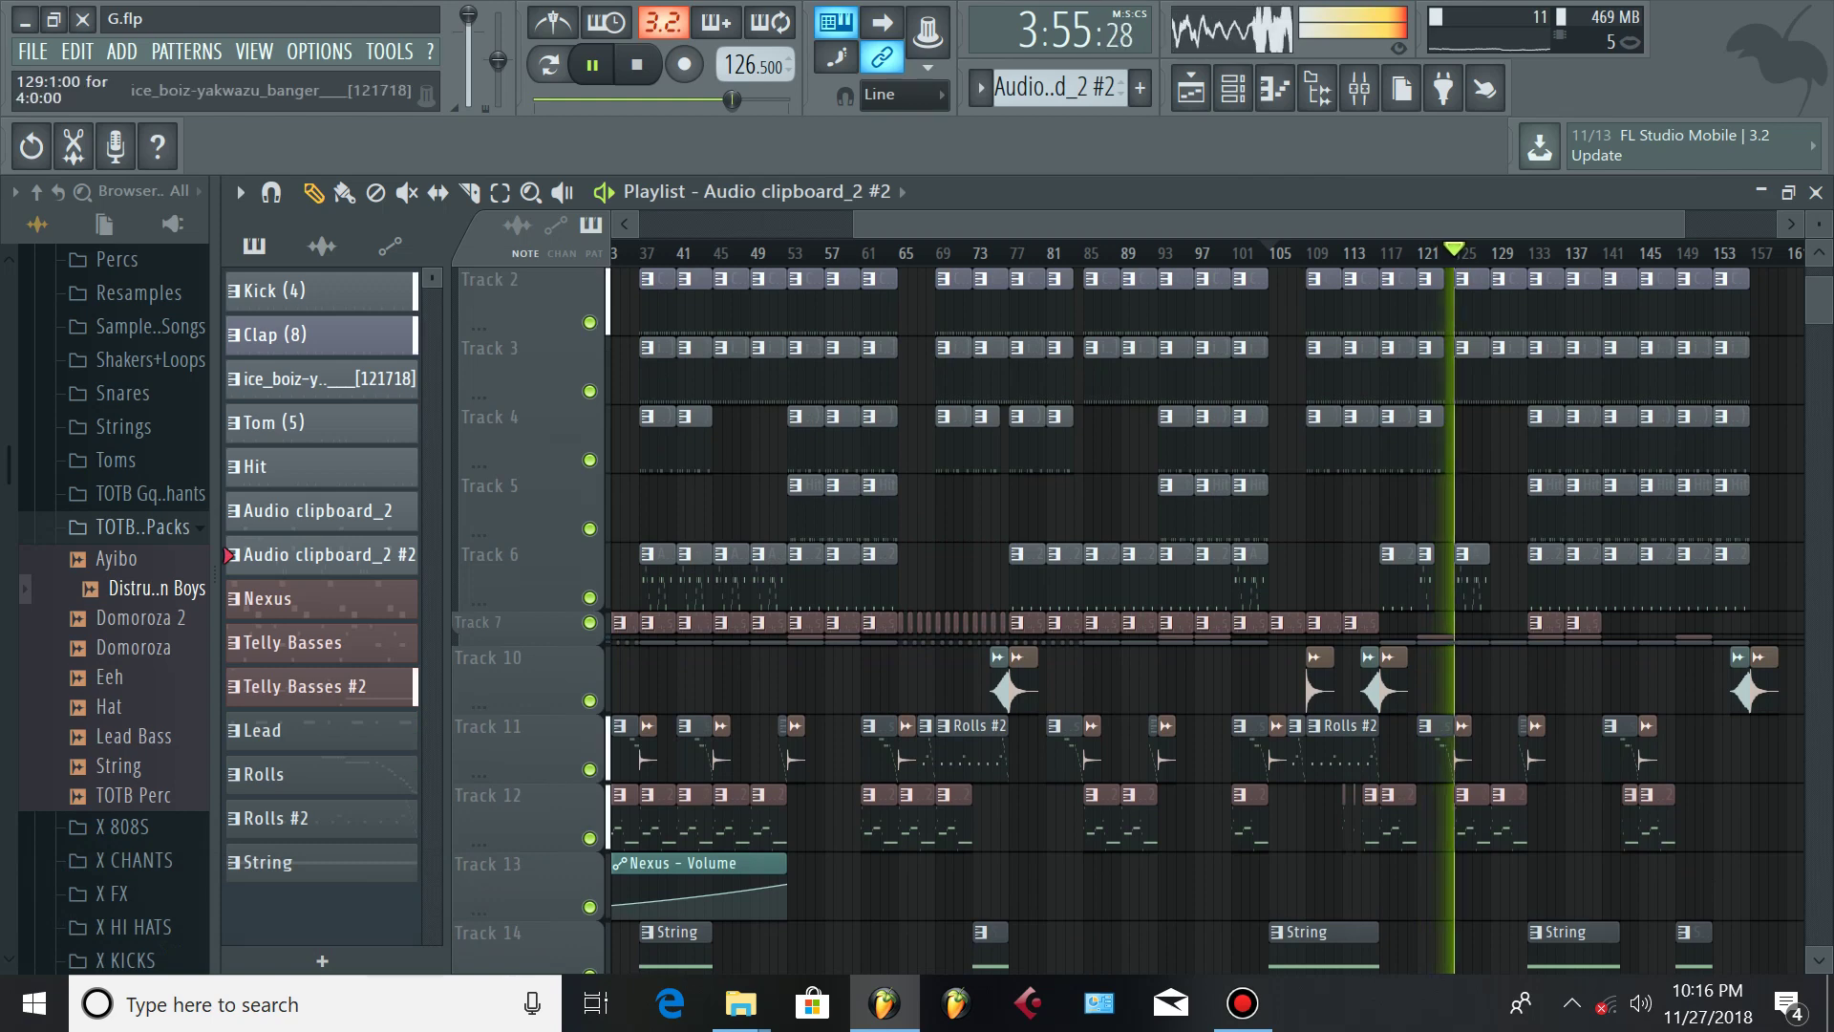
{"action": "scroll", "coordinate": [1511, 253], "scroll_direction": "up", "scroll_amount": 3}
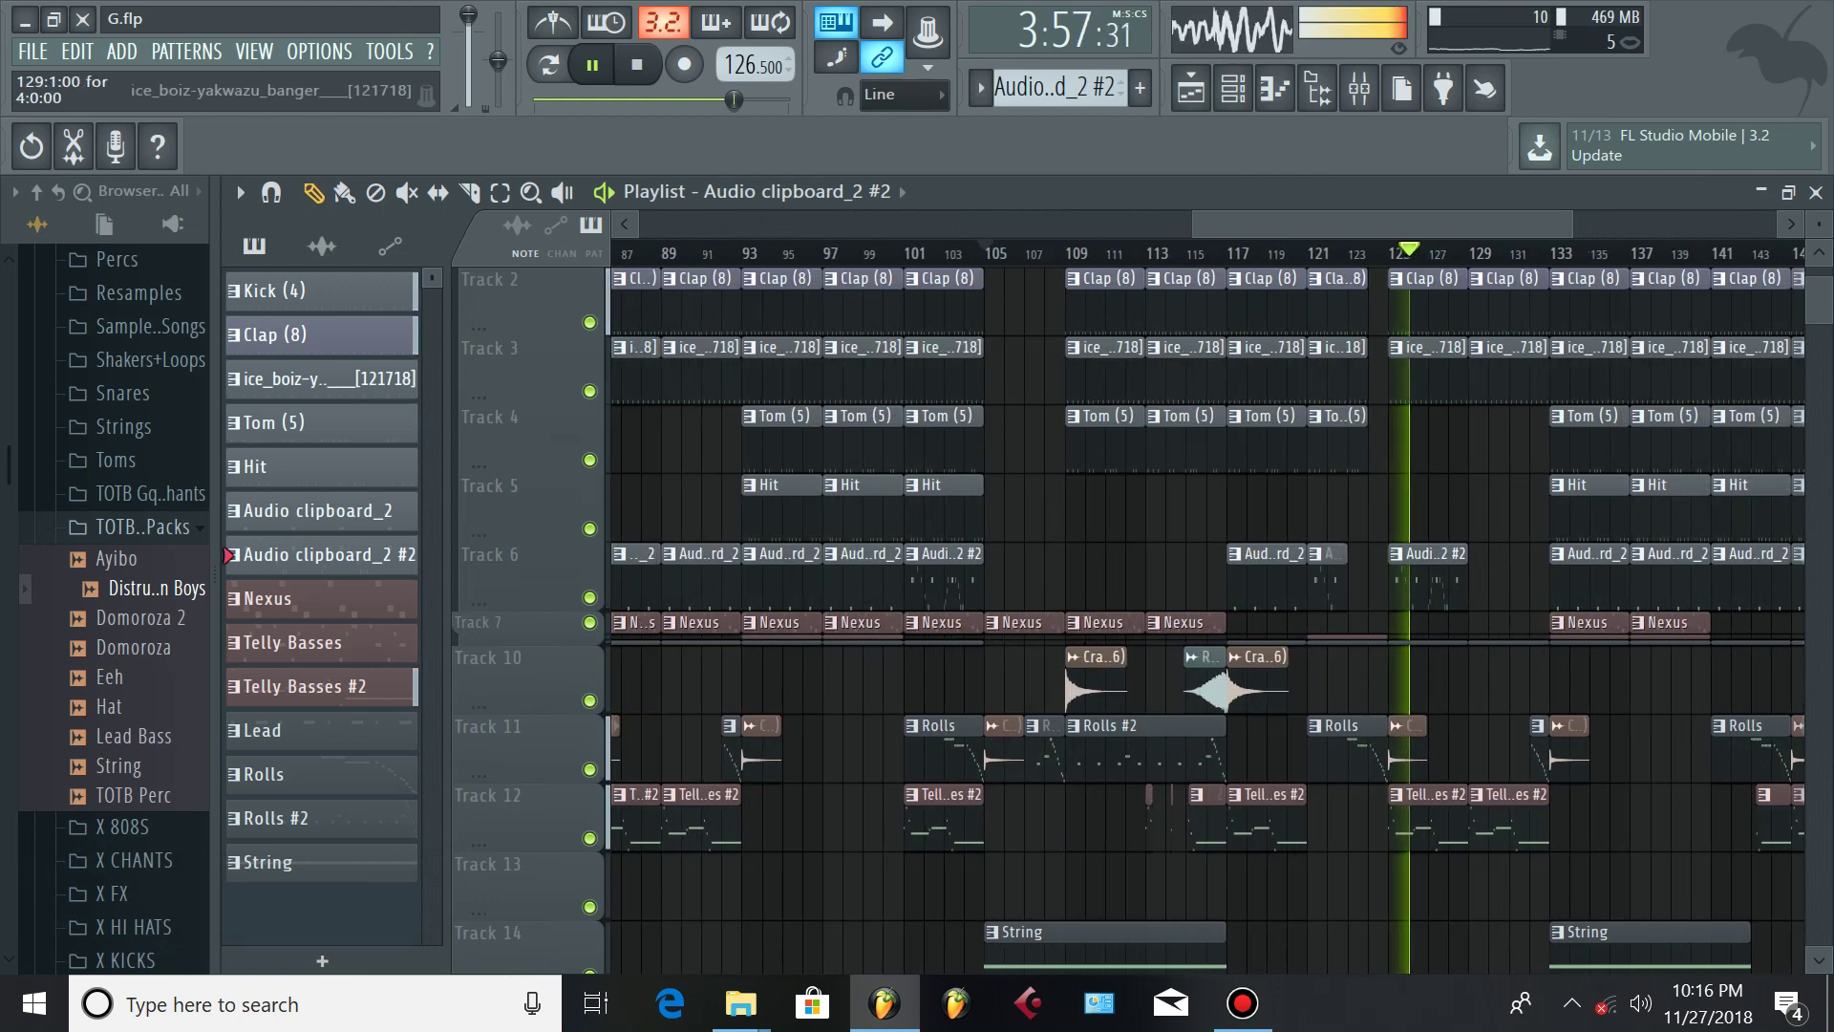
{"action": "scroll", "coordinate": [1495, 550], "scroll_direction": "up", "scroll_amount": 1}
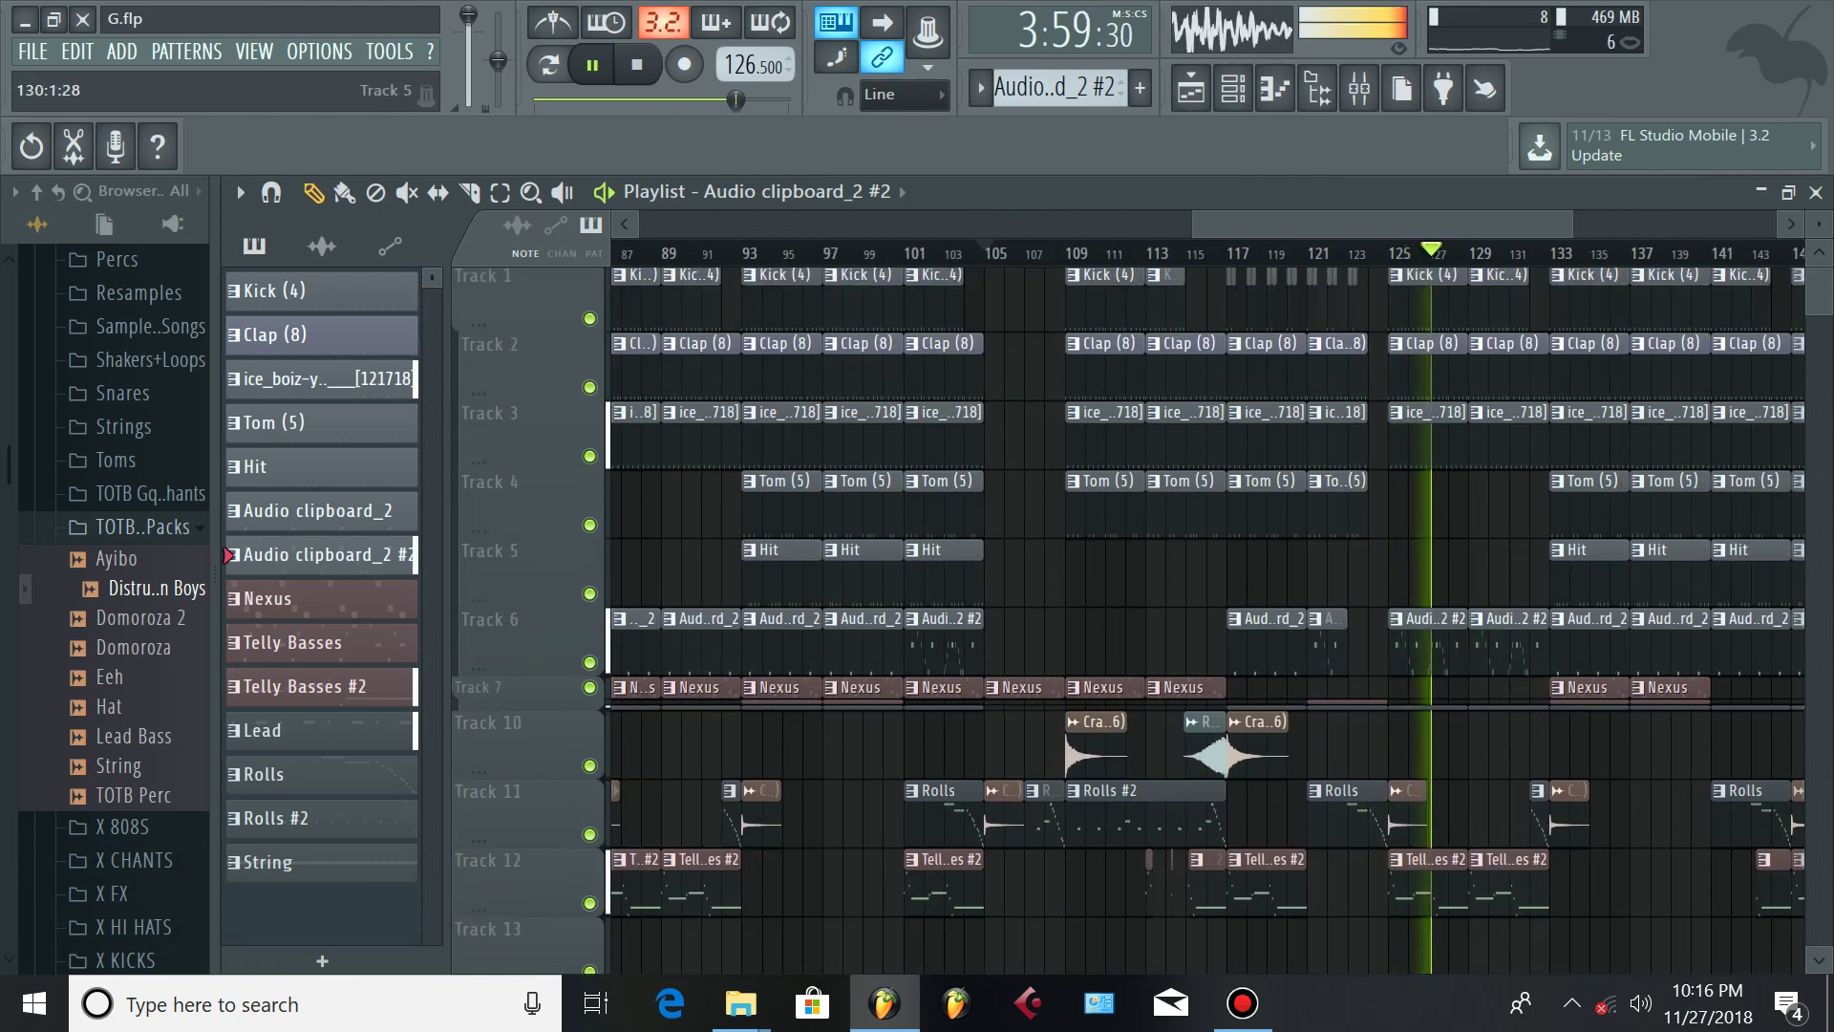
{"action": "scroll", "coordinate": [1511, 549], "scroll_direction": "up", "scroll_amount": 1}
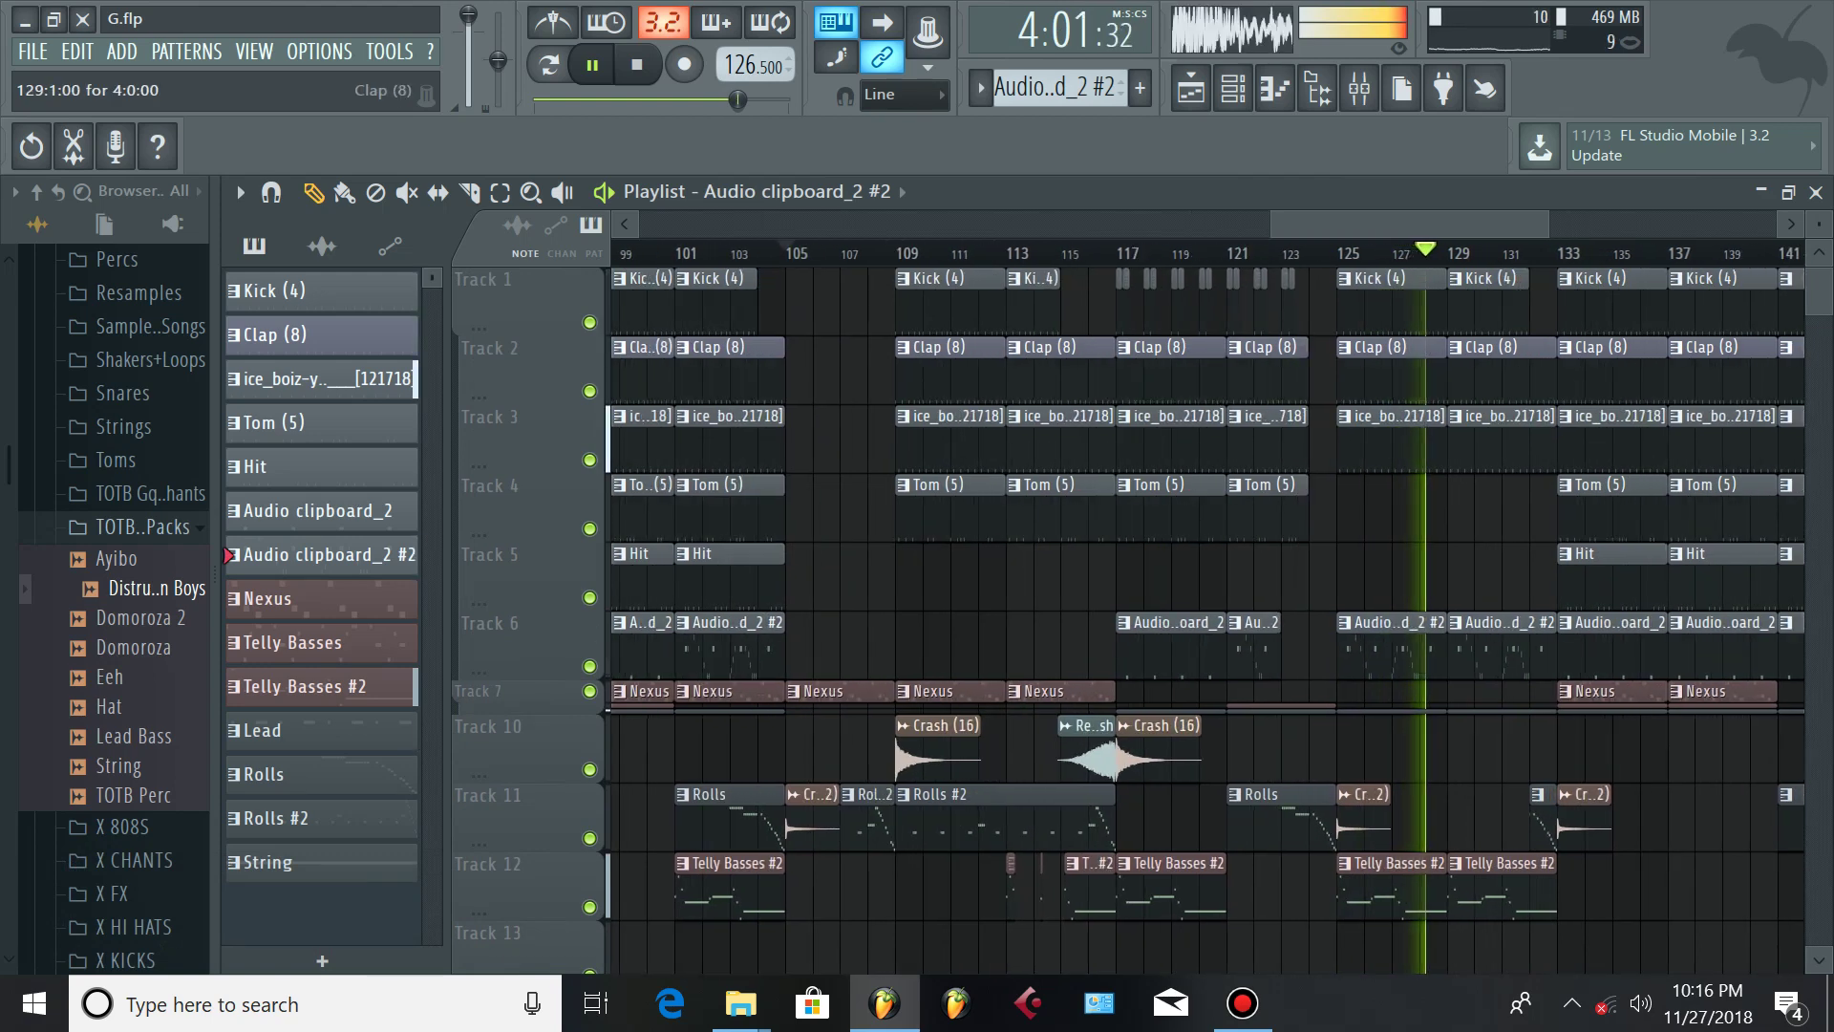
Delete the Kick (4), Clap (8) and ice_boiz-yakwazu_banger clips at bar 129 on Tracks 1 to 3, and save the project
{"action": "right_click", "coordinate": [1481, 368]}
{"action": "right_click", "coordinate": [1480, 439]}
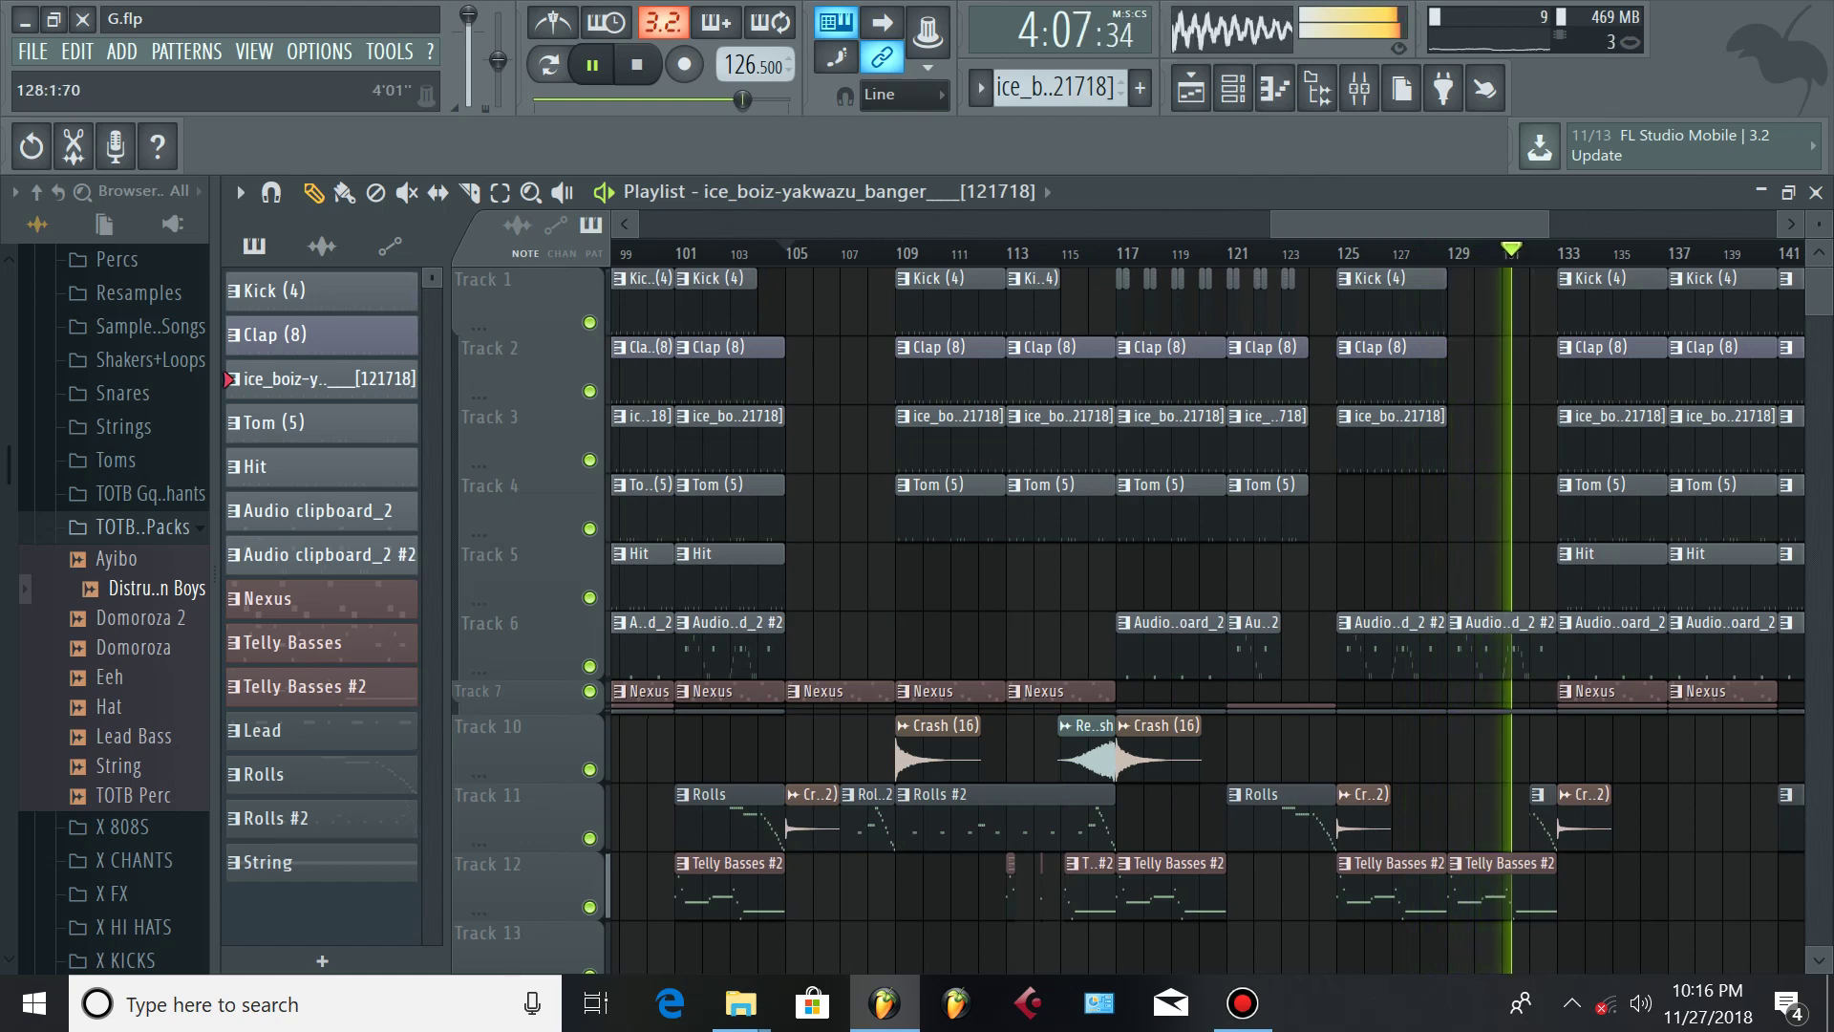
{"action": "scroll", "coordinate": [1509, 549], "scroll_direction": "up", "scroll_amount": 1}
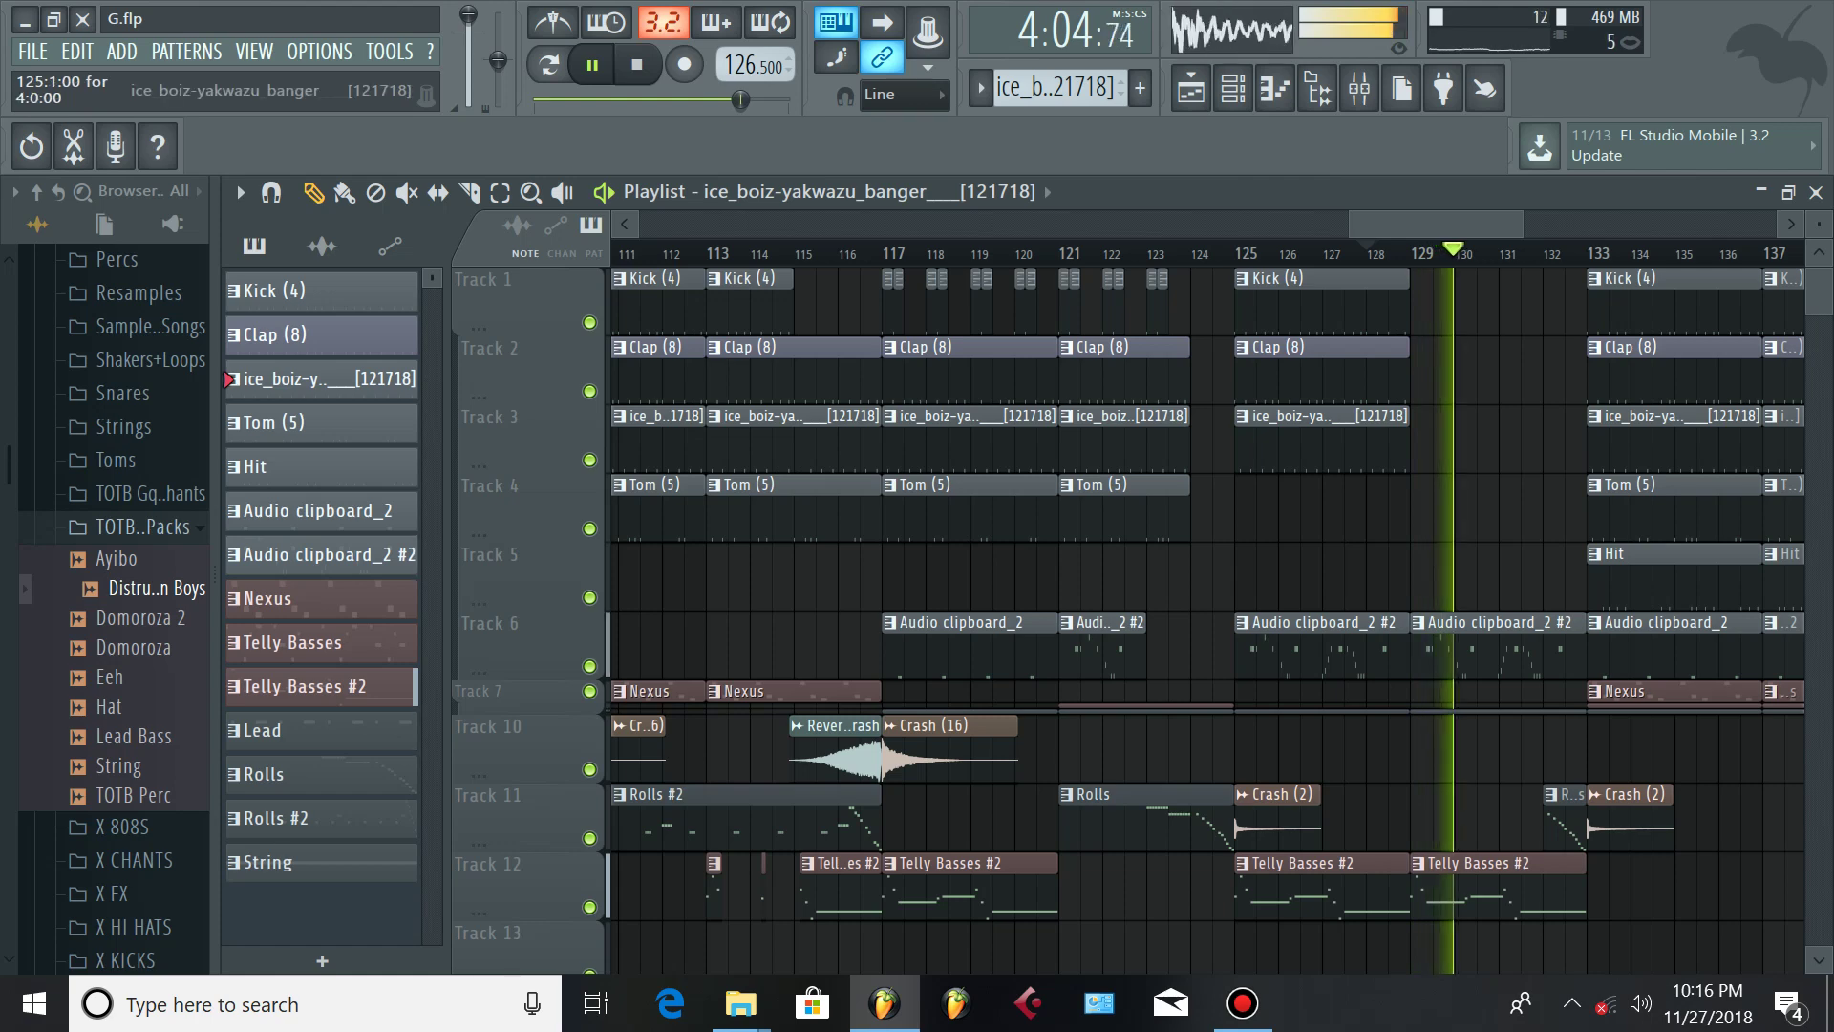
{"action": "scroll", "coordinate": [1520, 550], "scroll_direction": "down", "scroll_amount": 3}
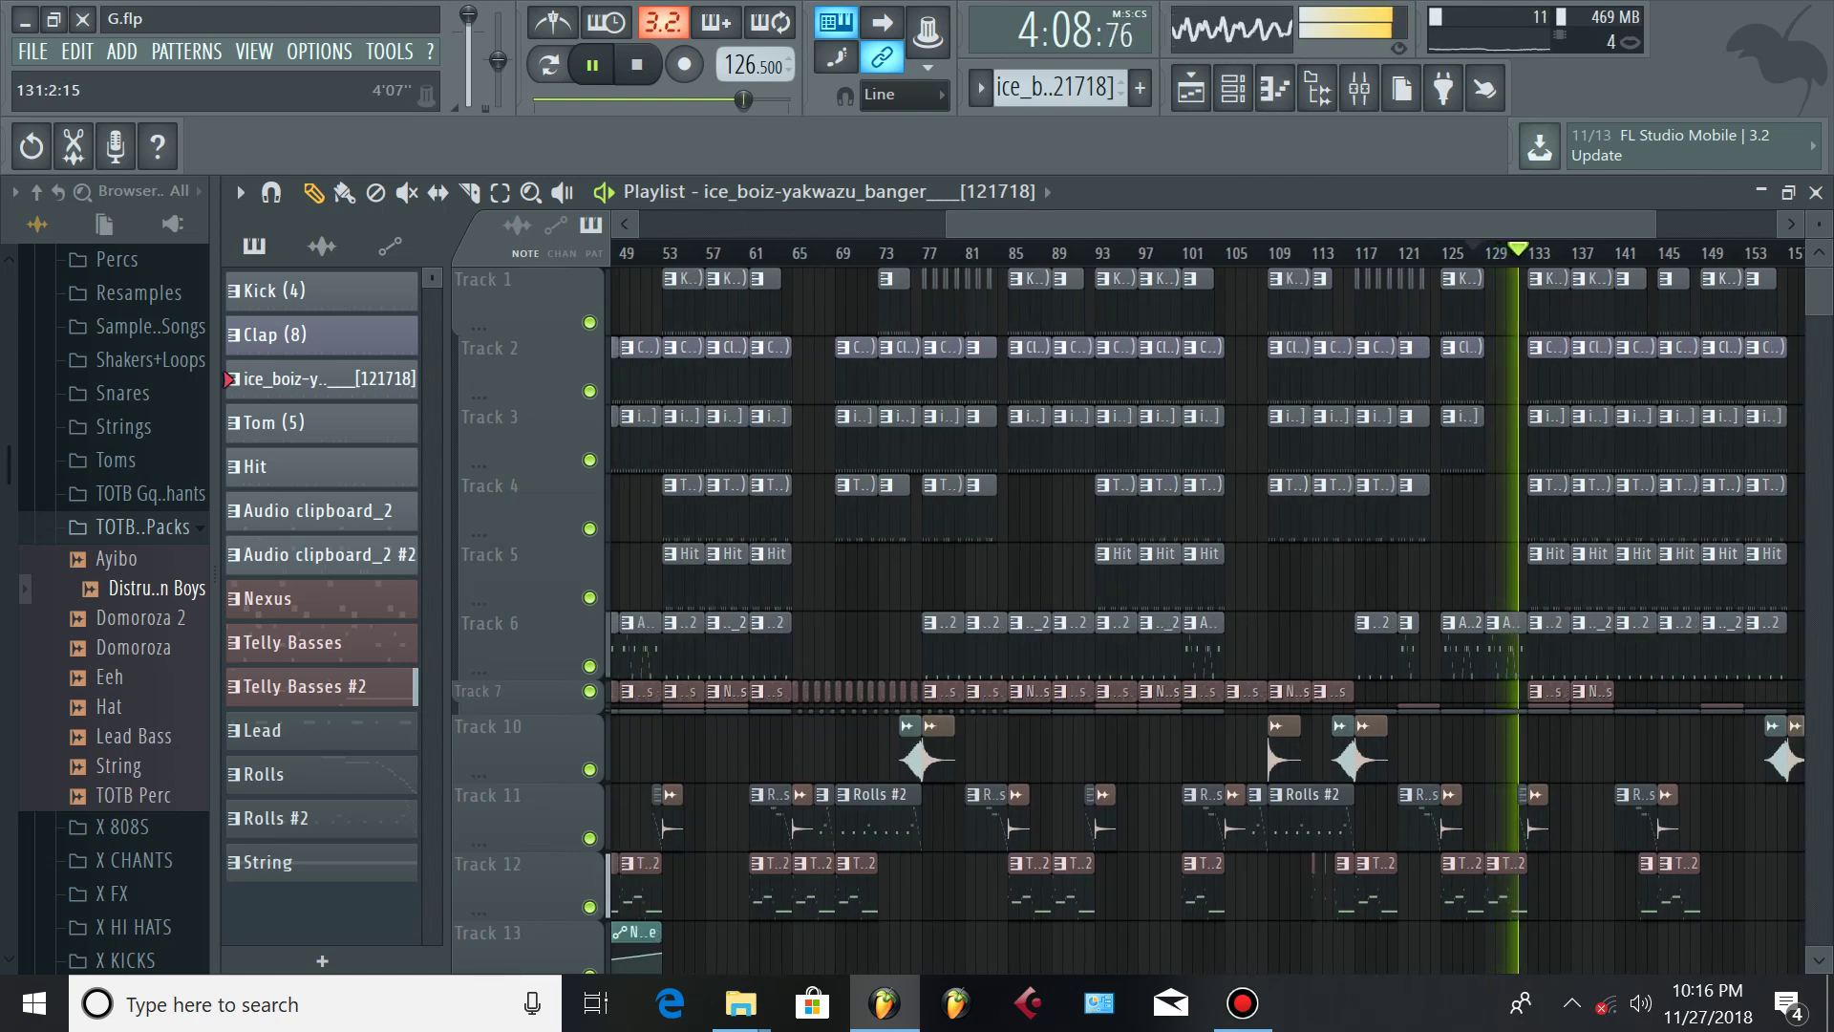
{"action": "key", "text": "ctrl+s"}
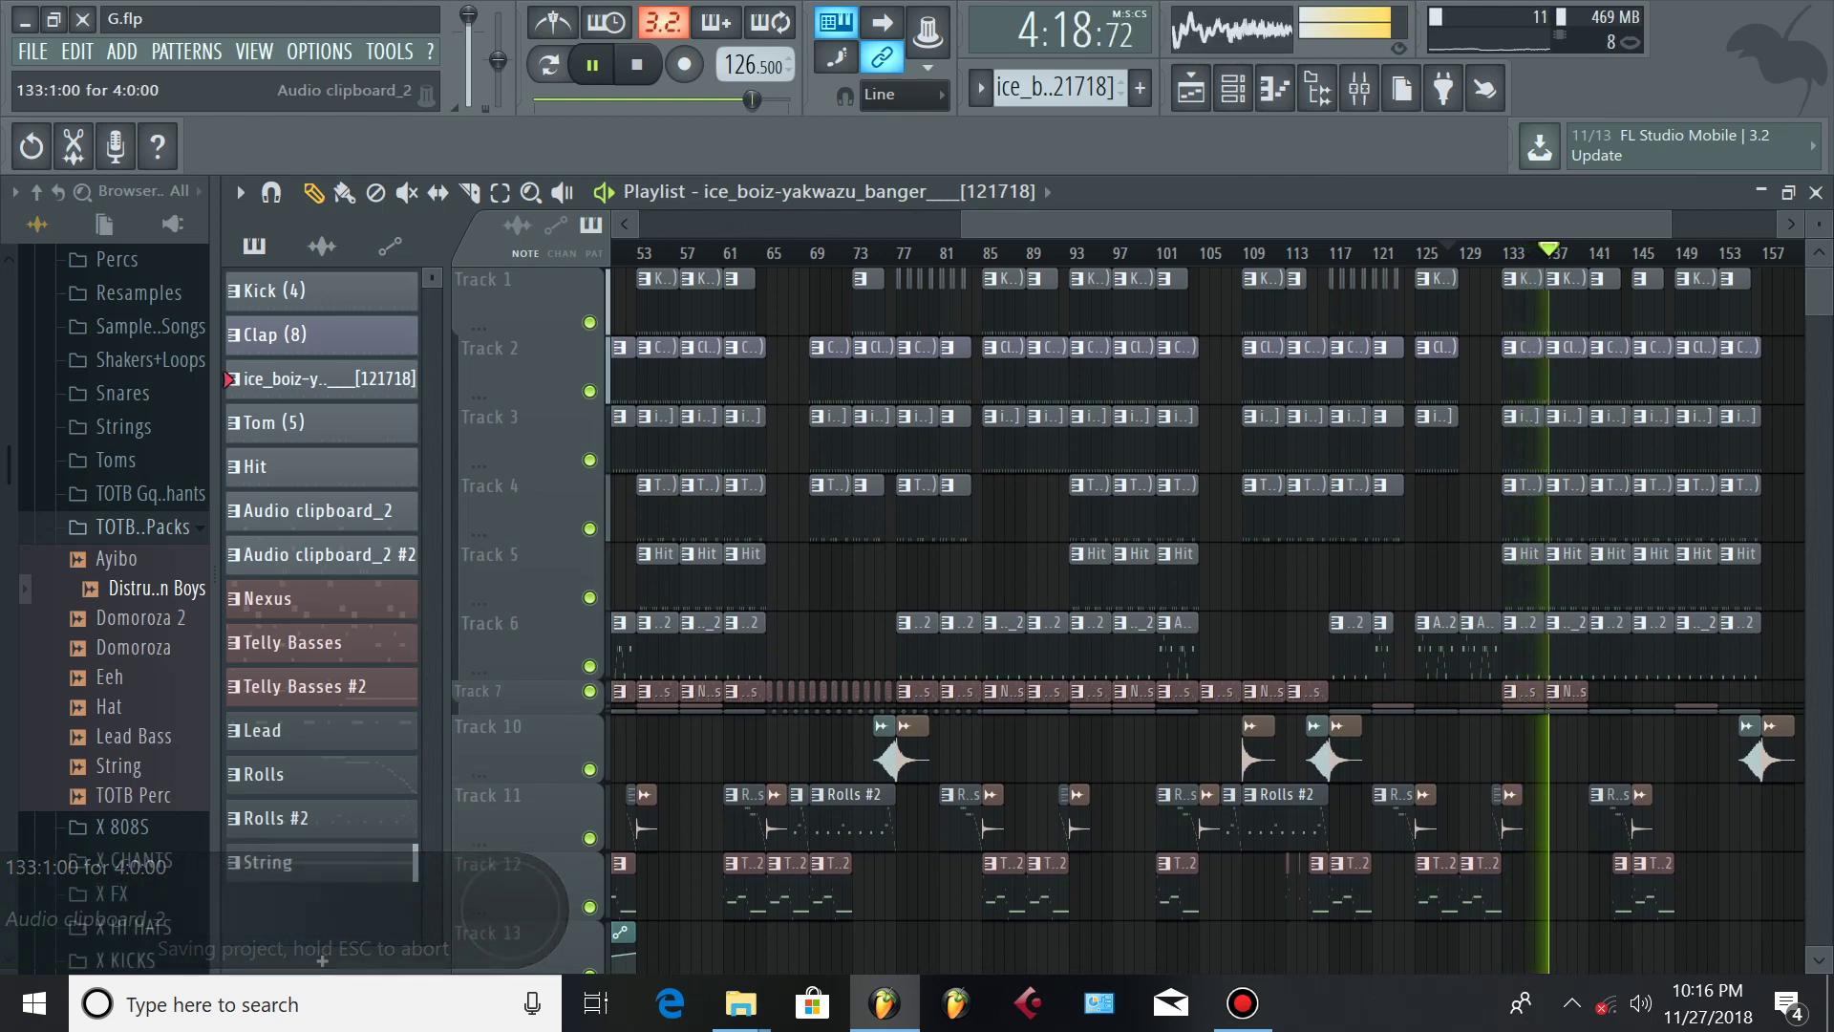
{"action": "scroll", "coordinate": [1207, 619], "scroll_direction": "down", "scroll_amount": 3}
{"action": "key", "text": "ctrl+s"}
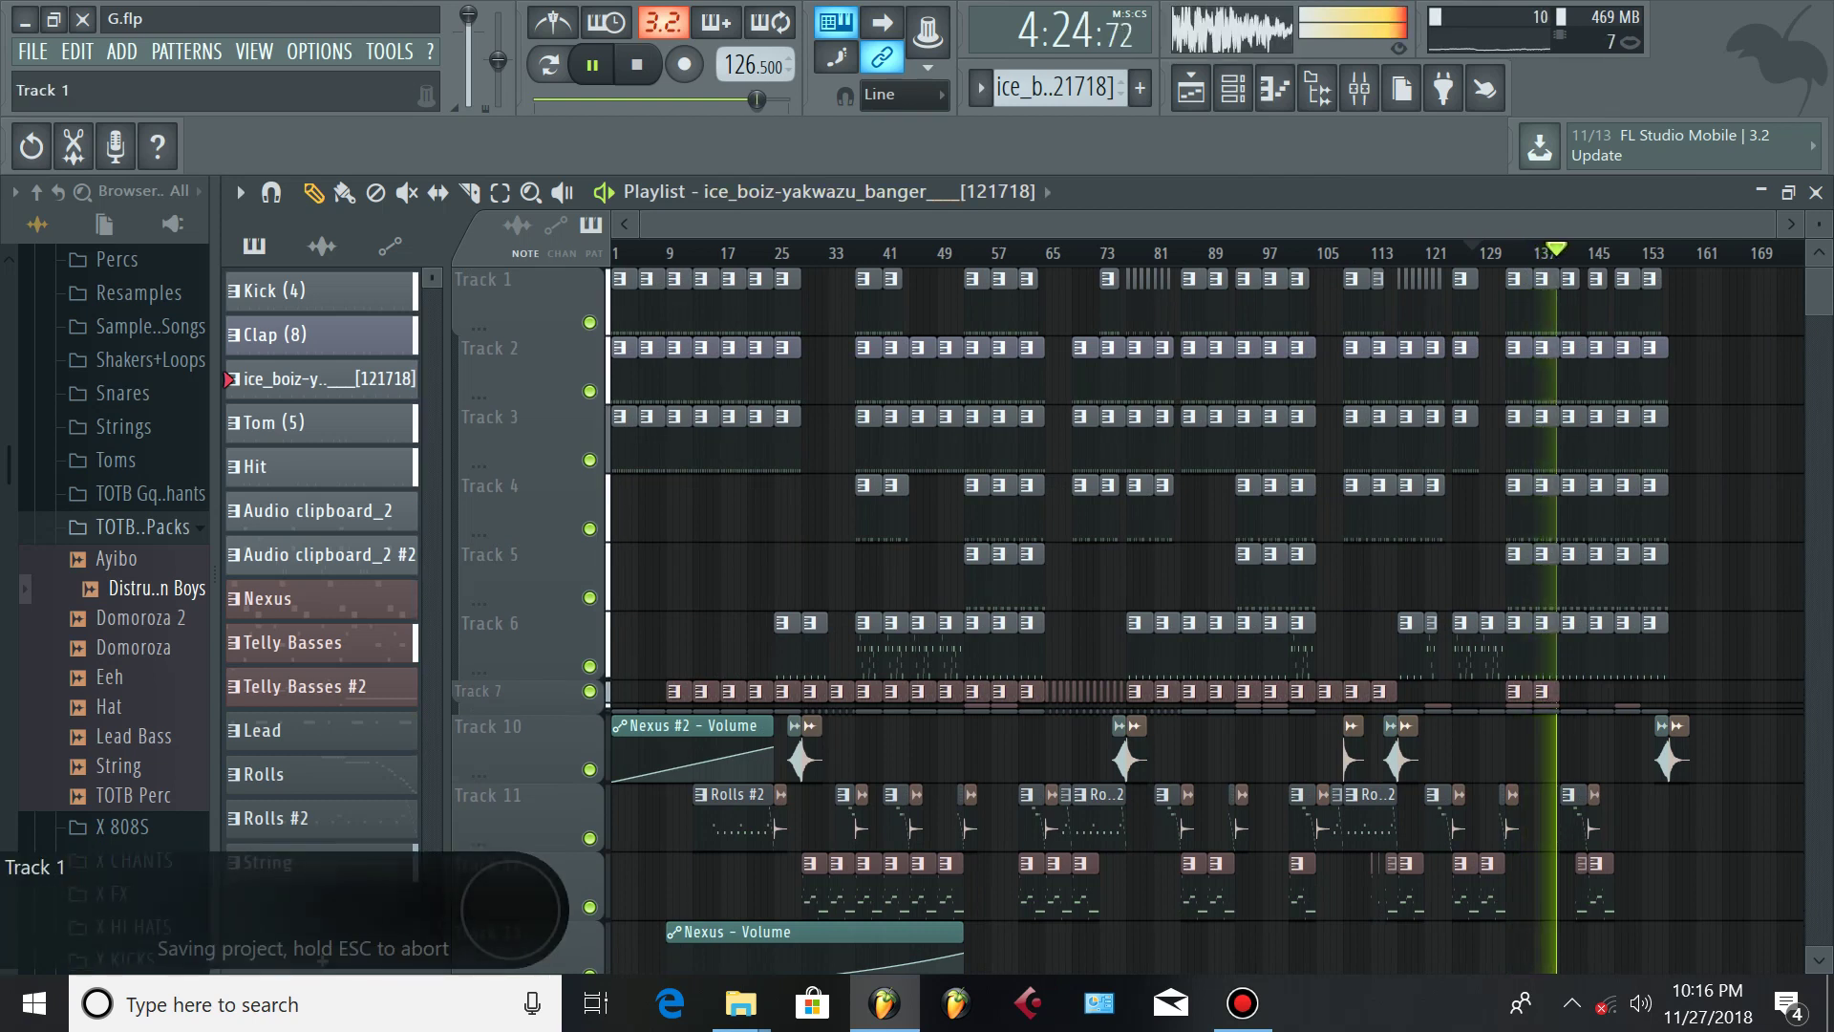
Collapse the tracks grouped under Track 1, look over the song's last section and save the project
{"action": "left_click", "coordinate": [456, 352]}
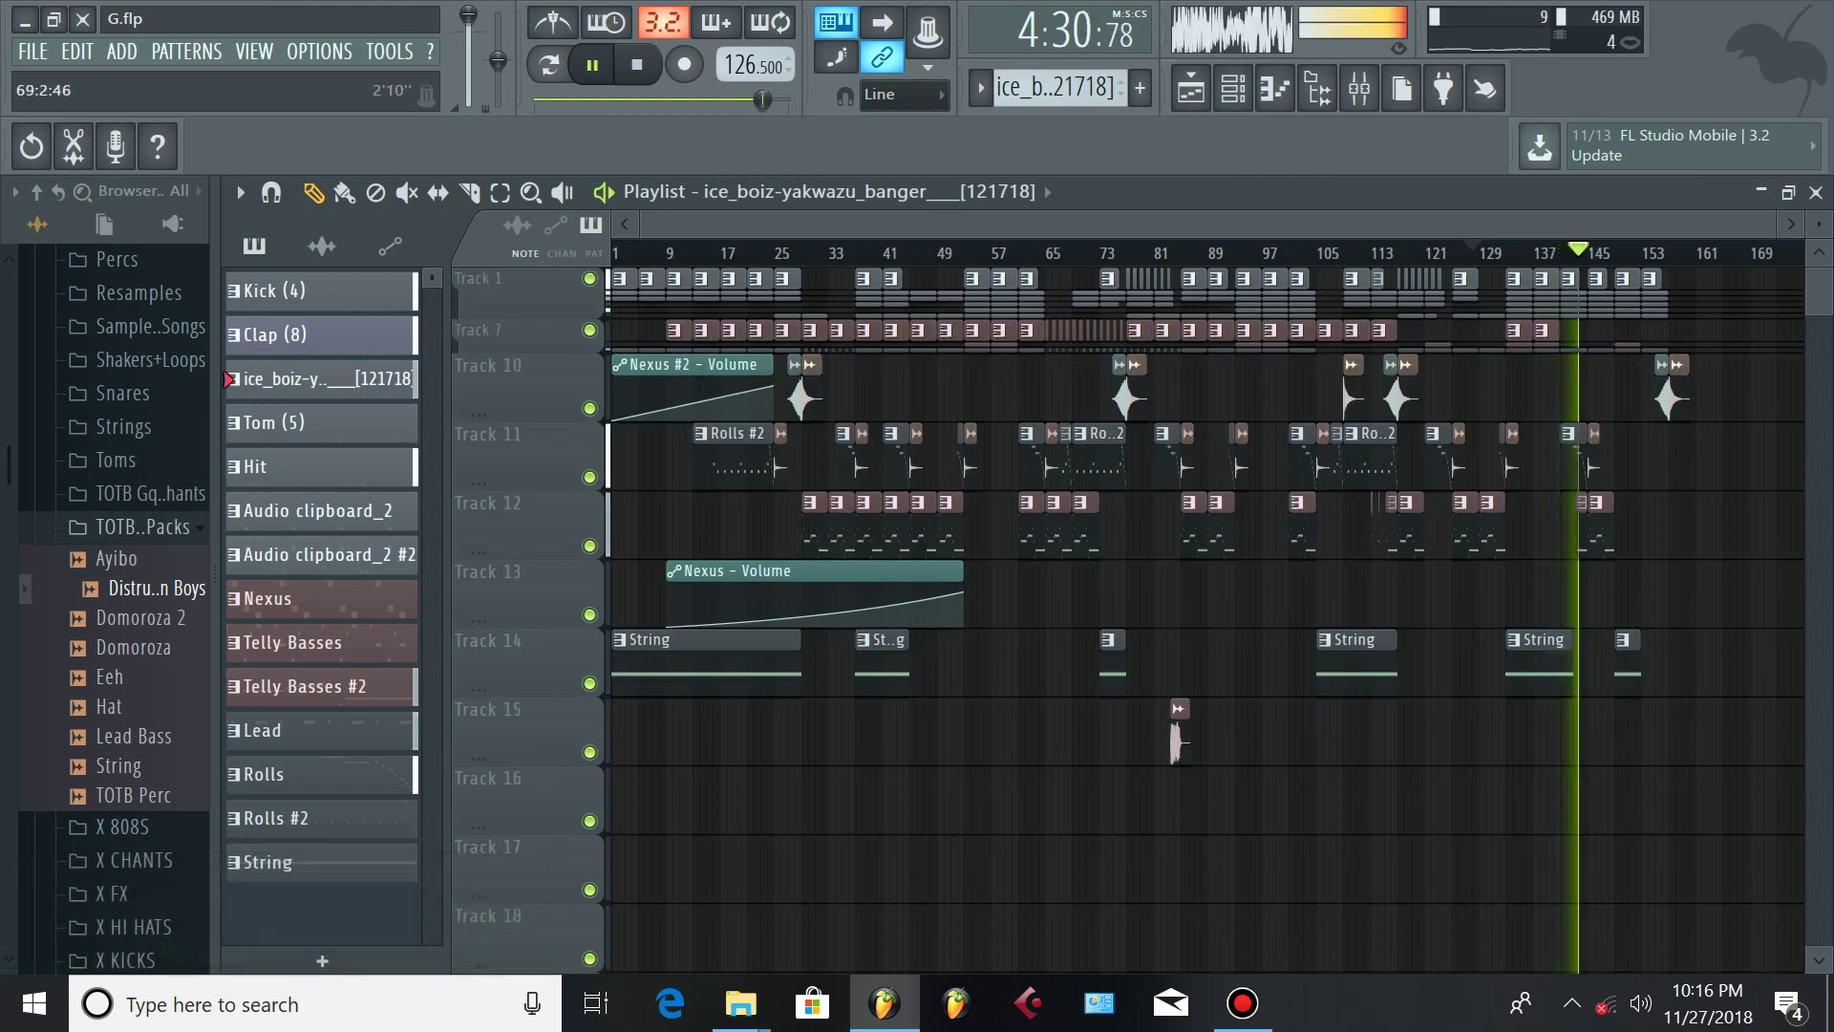
{"action": "scroll", "coordinate": [1632, 253], "scroll_direction": "up", "scroll_amount": 3}
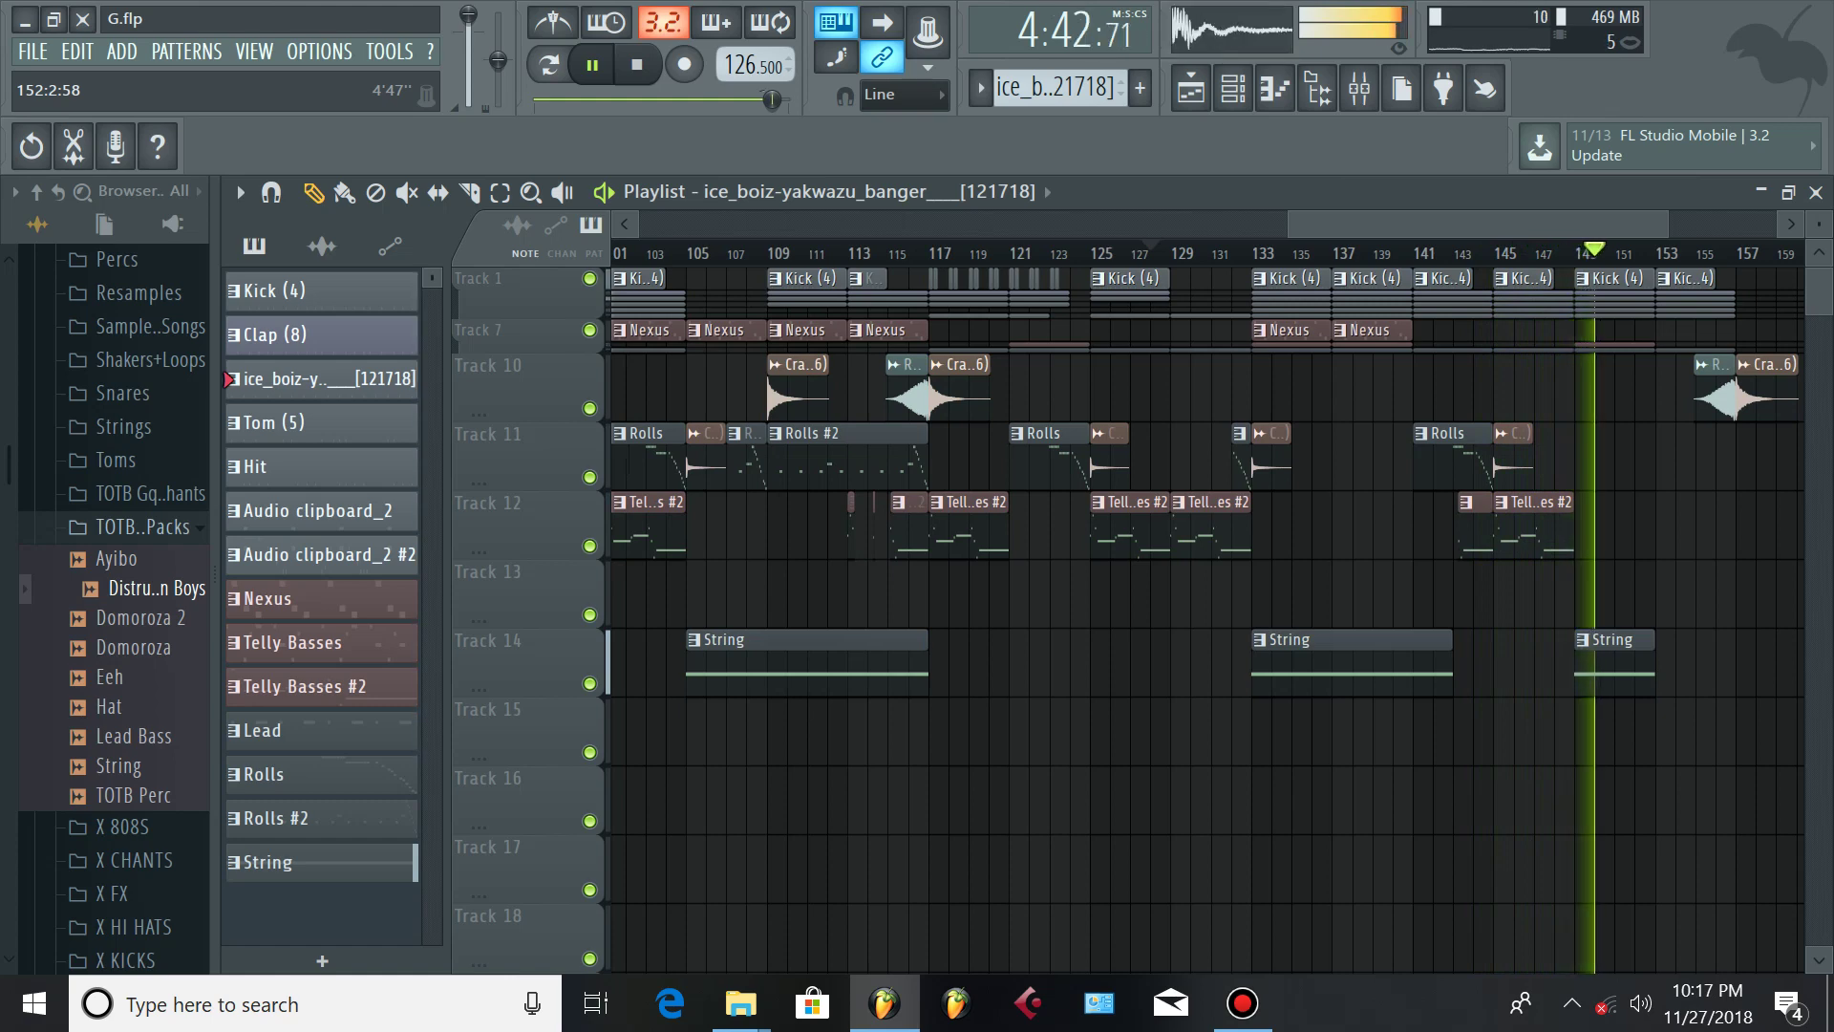
{"action": "key", "text": "ctrl+s"}
{"action": "scroll", "coordinate": [1635, 619], "scroll_direction": "down", "scroll_amount": 2}
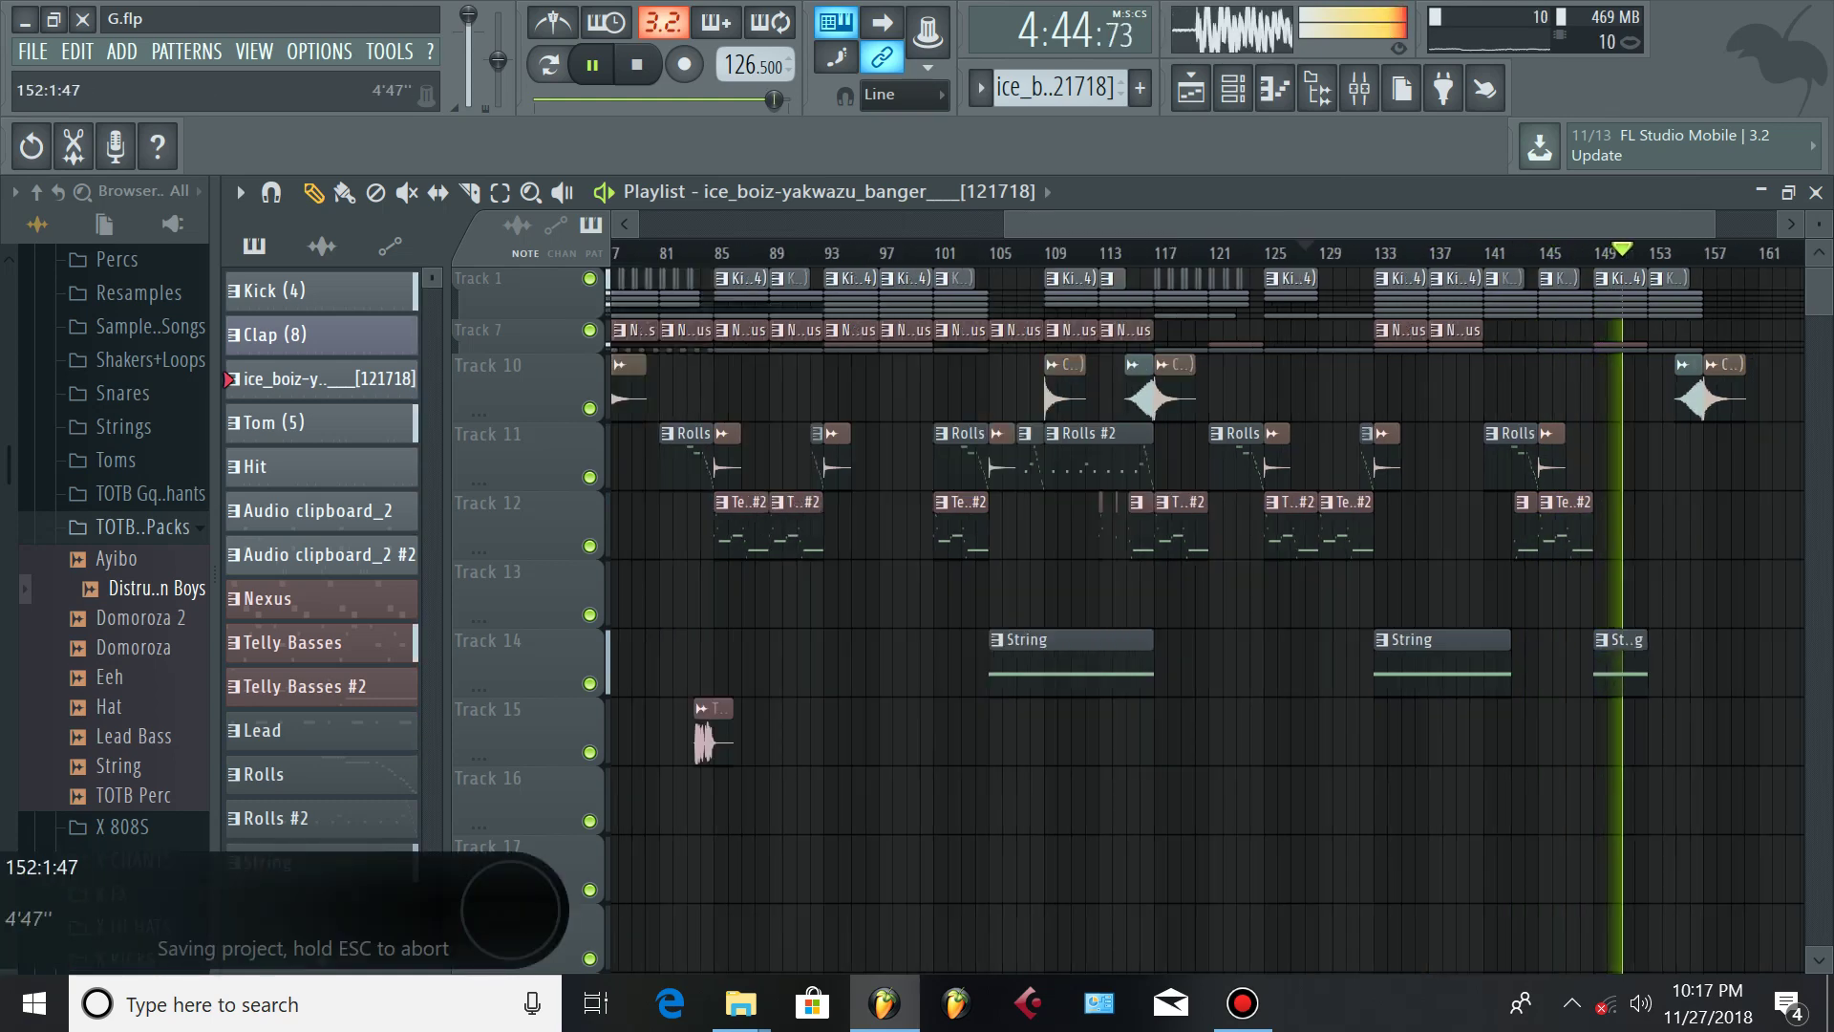
{"action": "scroll", "coordinate": [1204, 611], "scroll_direction": "down", "scroll_amount": 2}
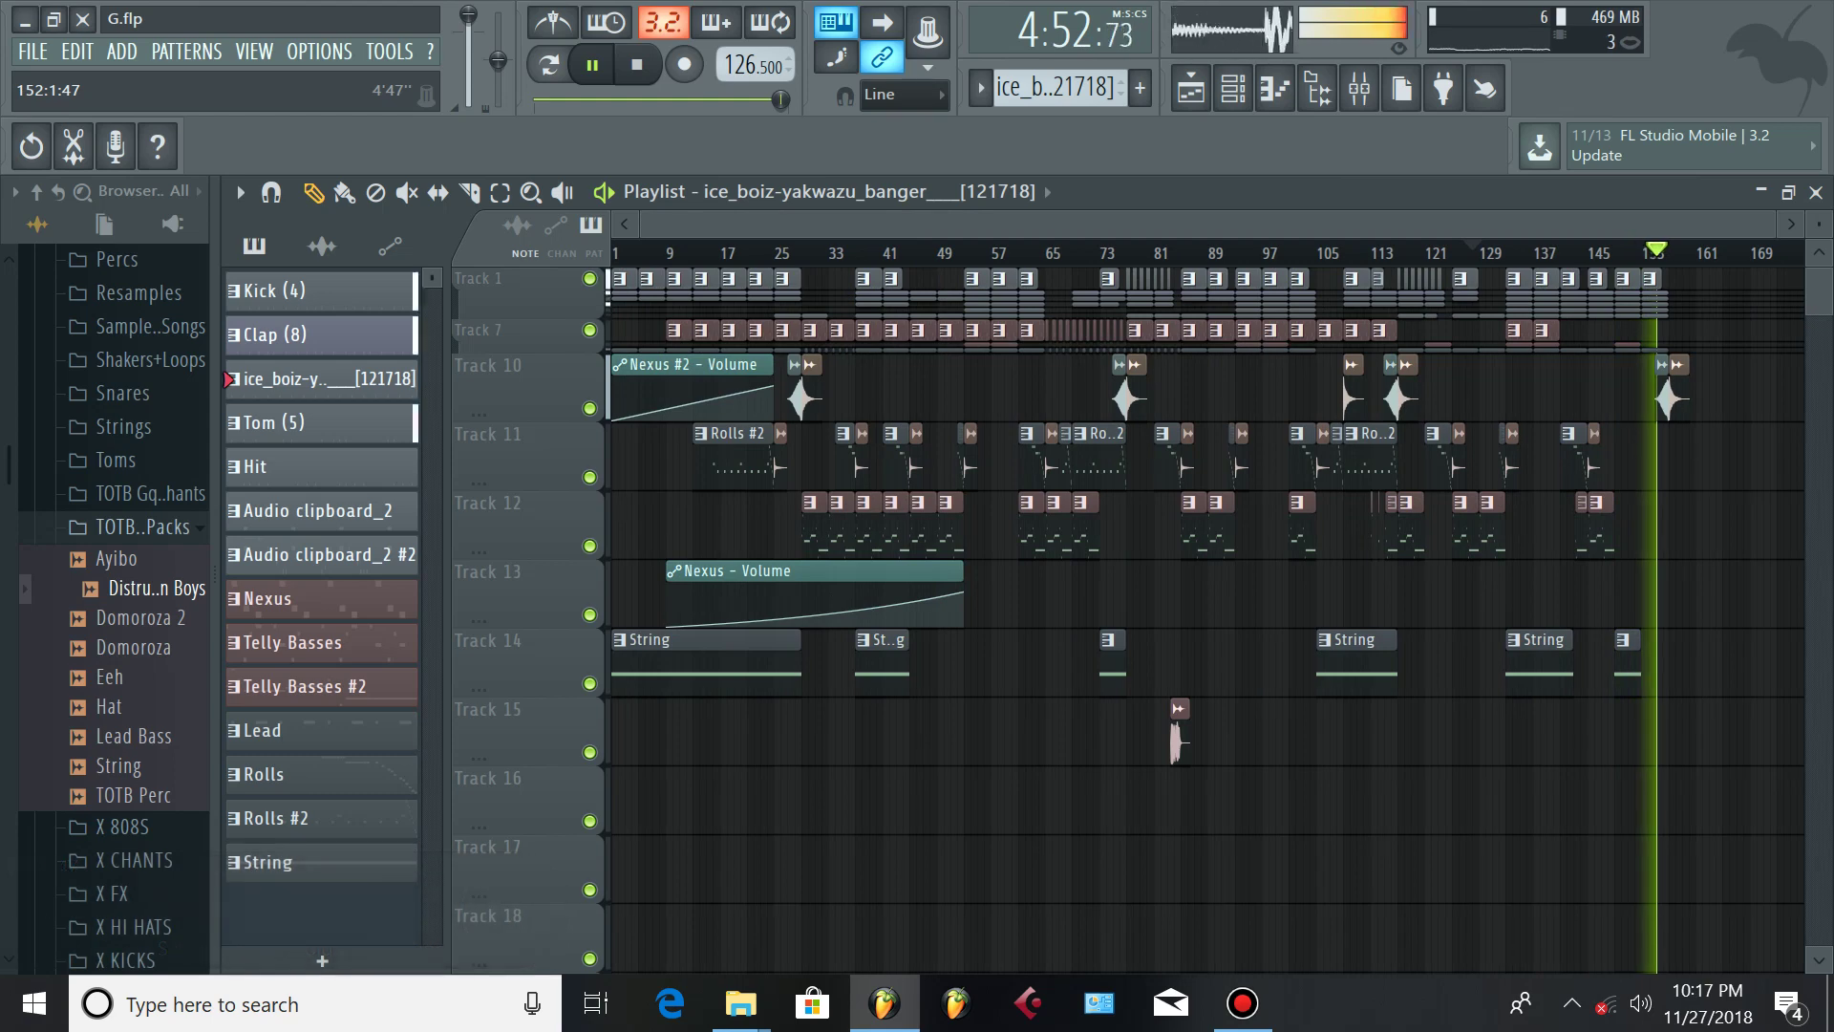
{"action": "scroll", "coordinate": [1689, 253], "scroll_direction": "up", "scroll_amount": 6}
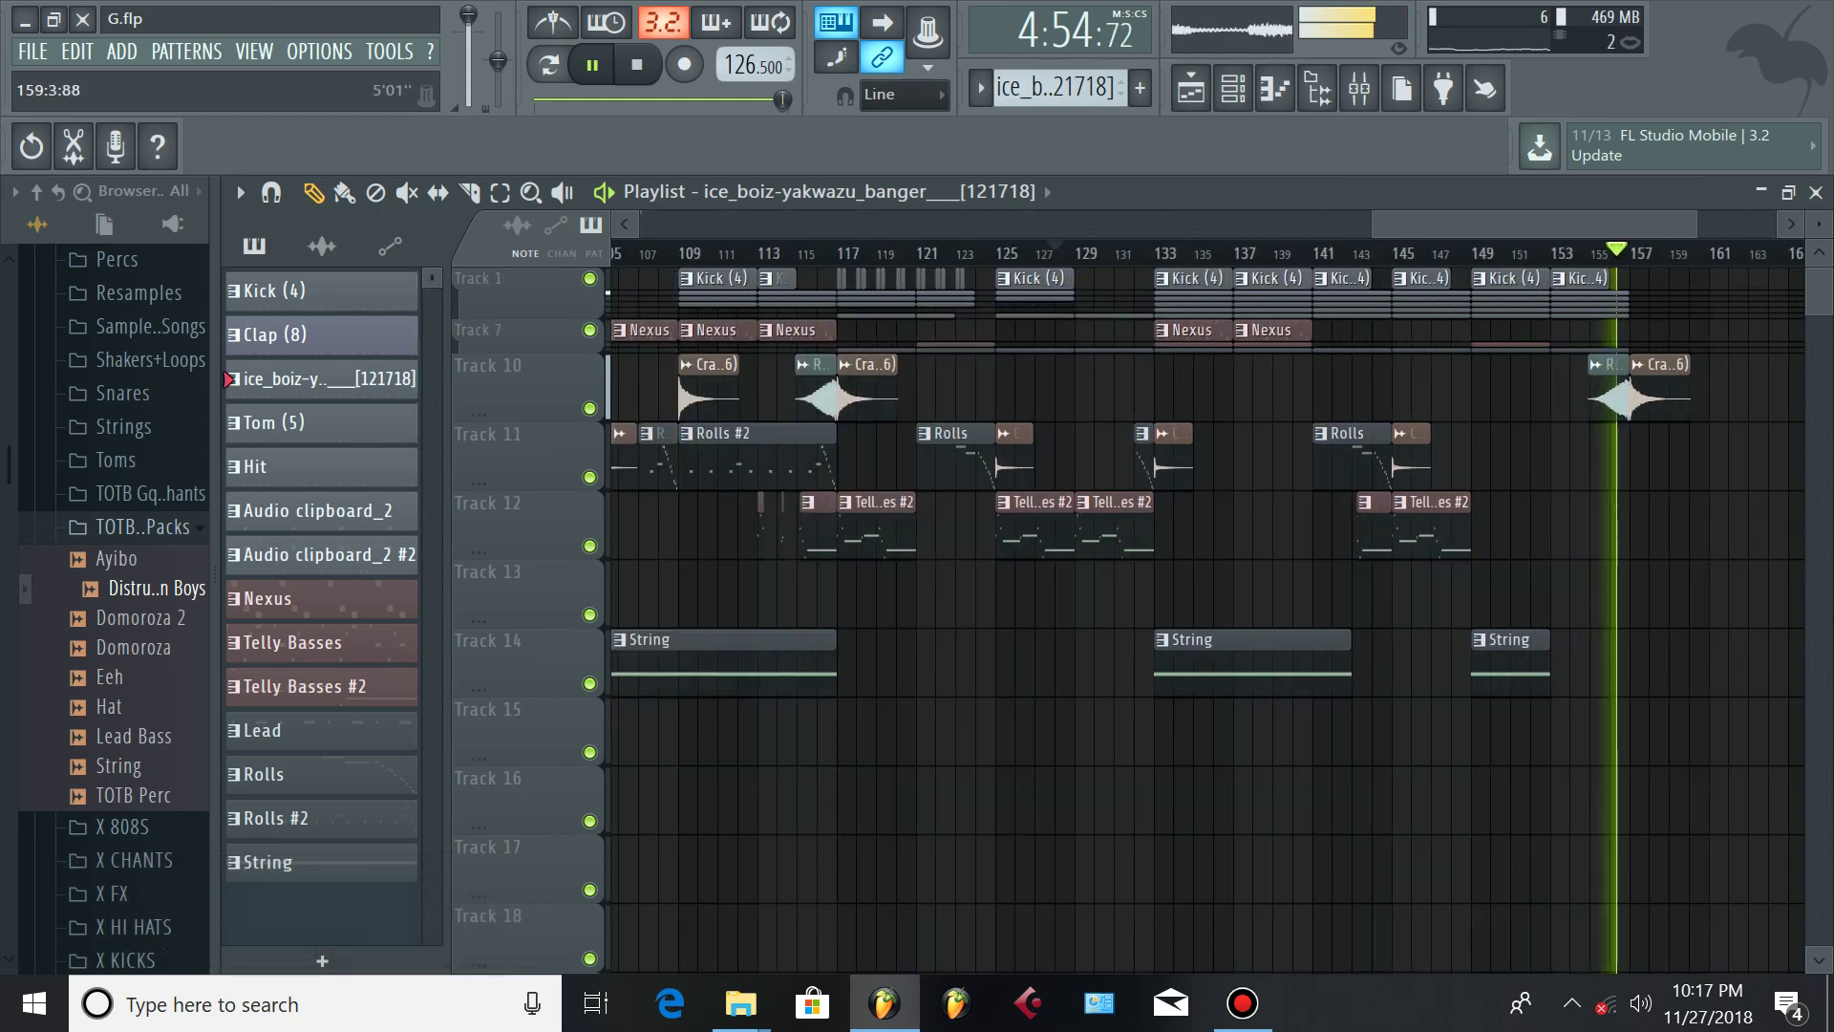
{"action": "scroll", "coordinate": [1691, 917], "scroll_direction": "down", "scroll_amount": 6}
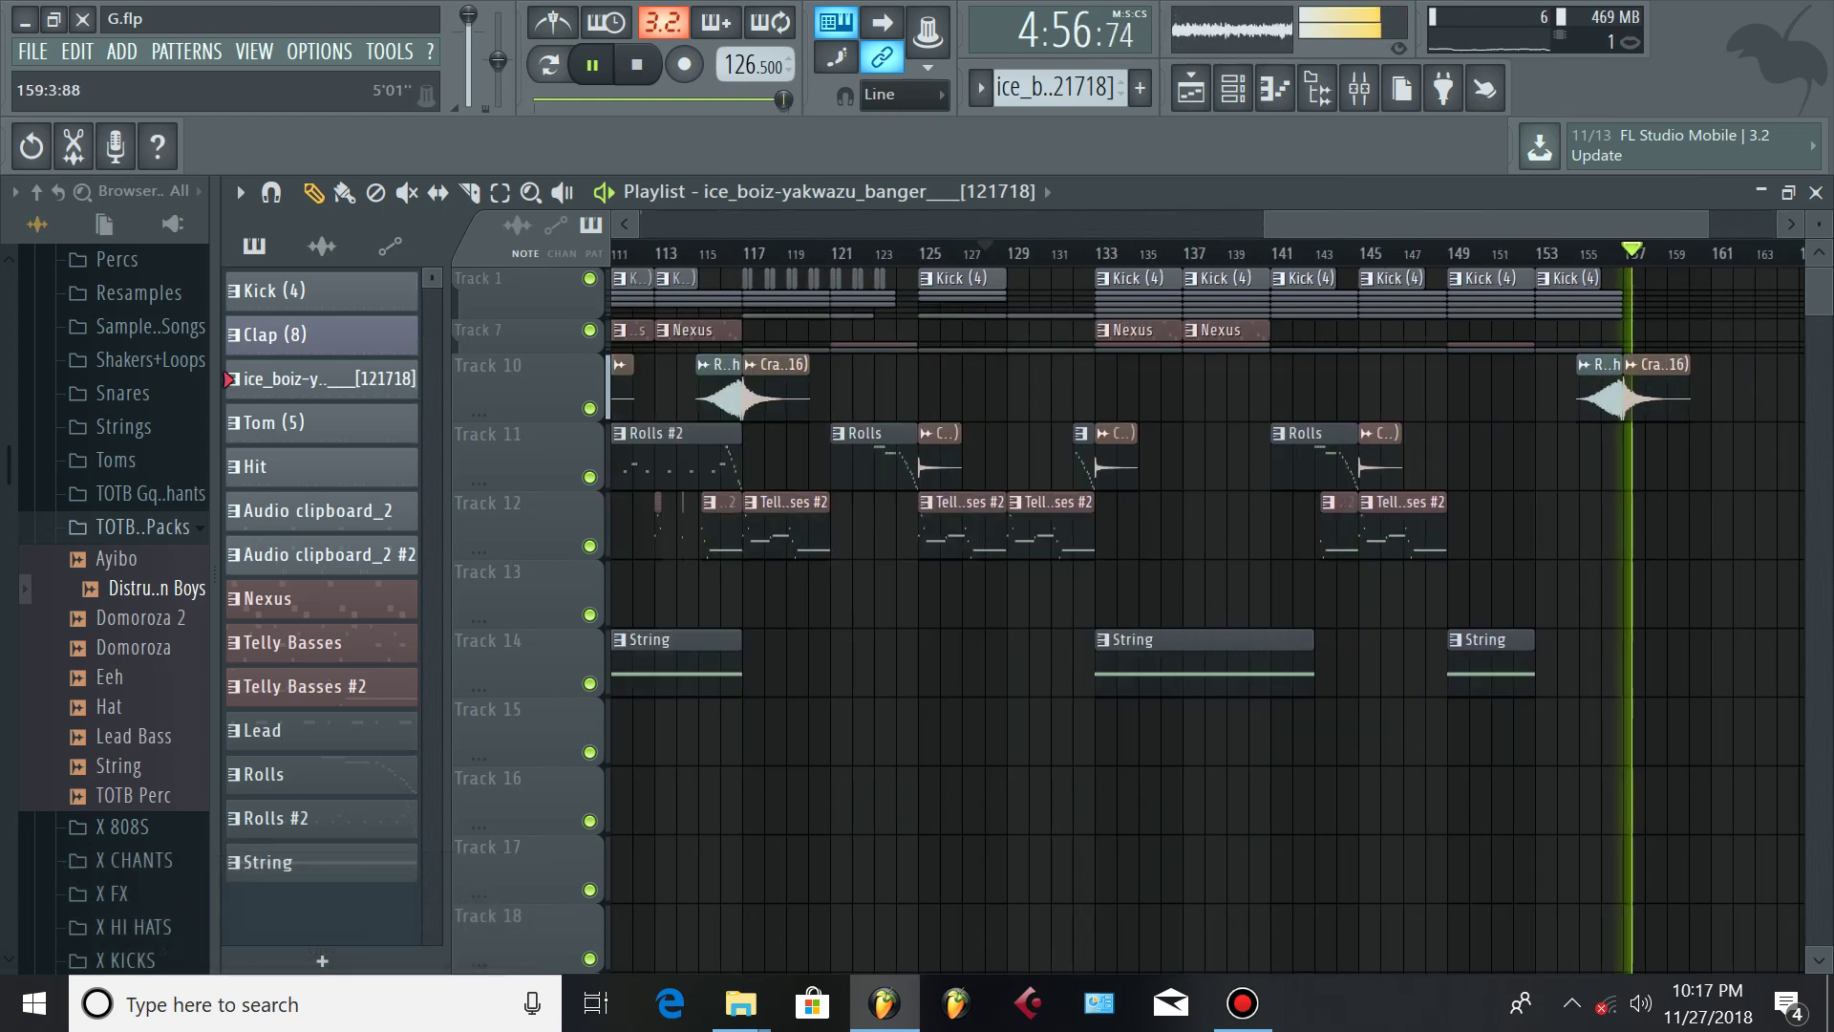
{"action": "left_click", "coordinate": [1242, 1003]}
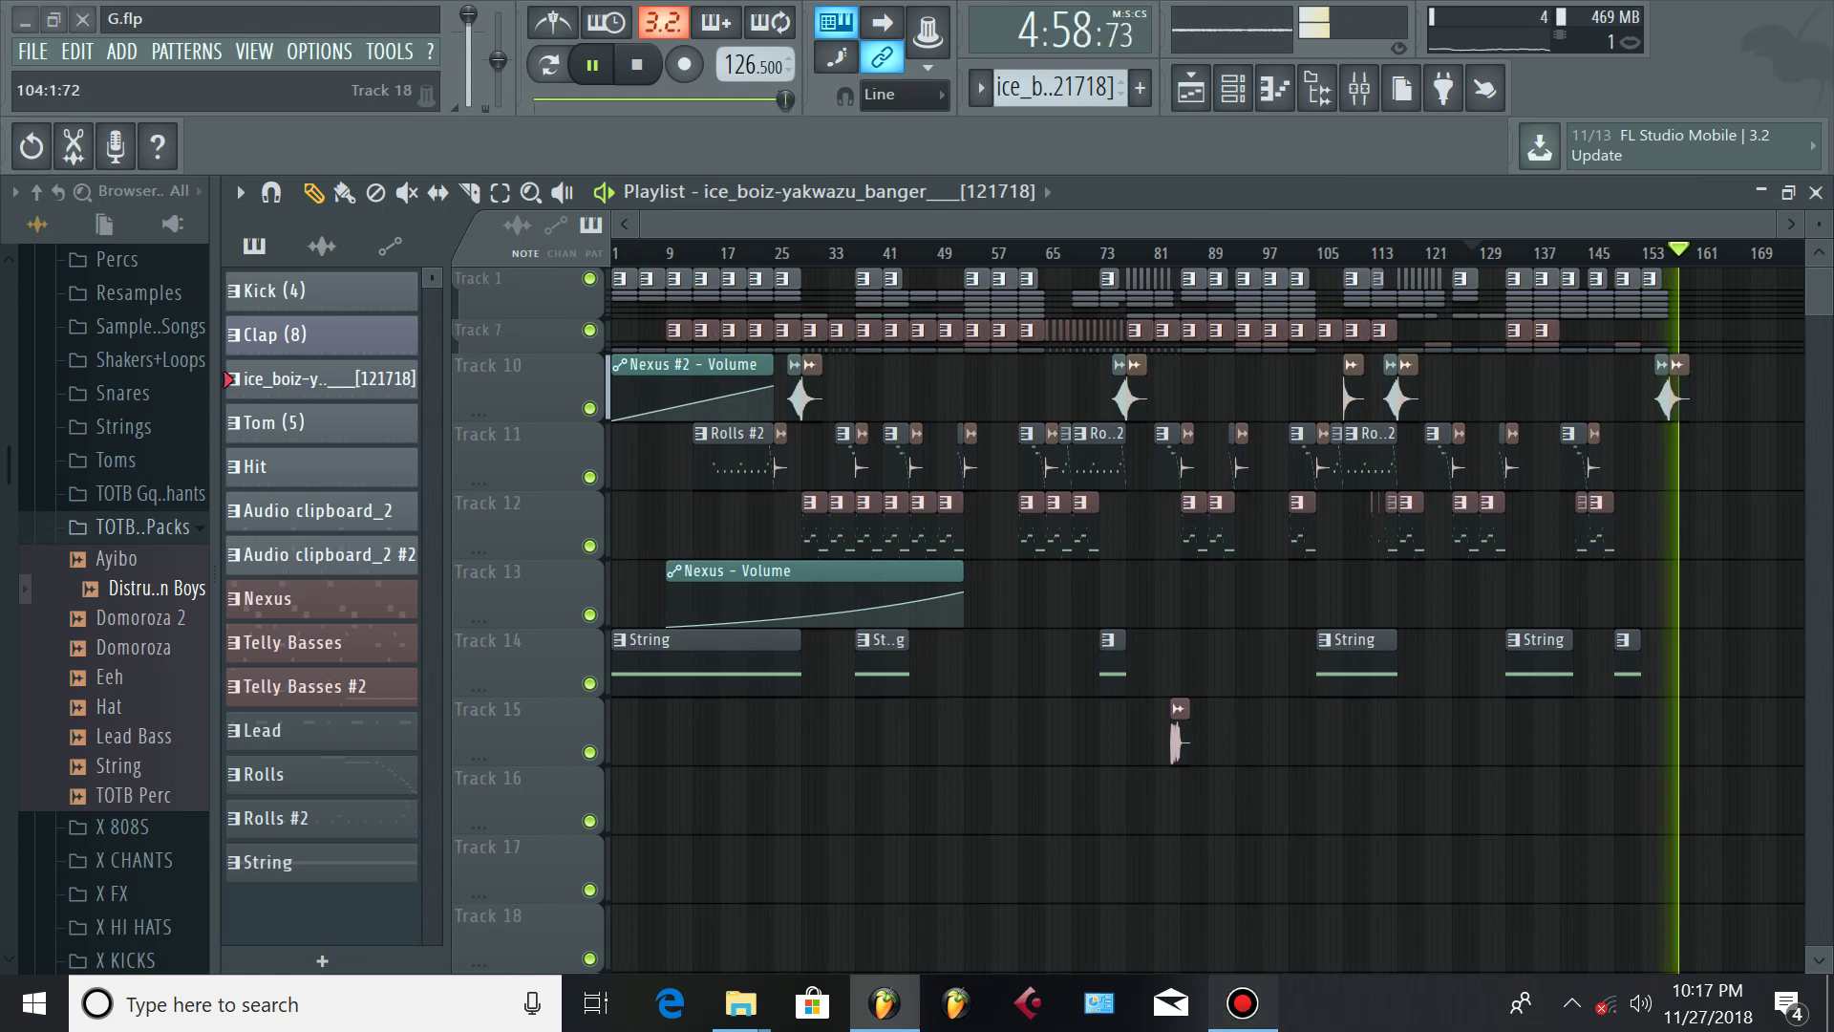